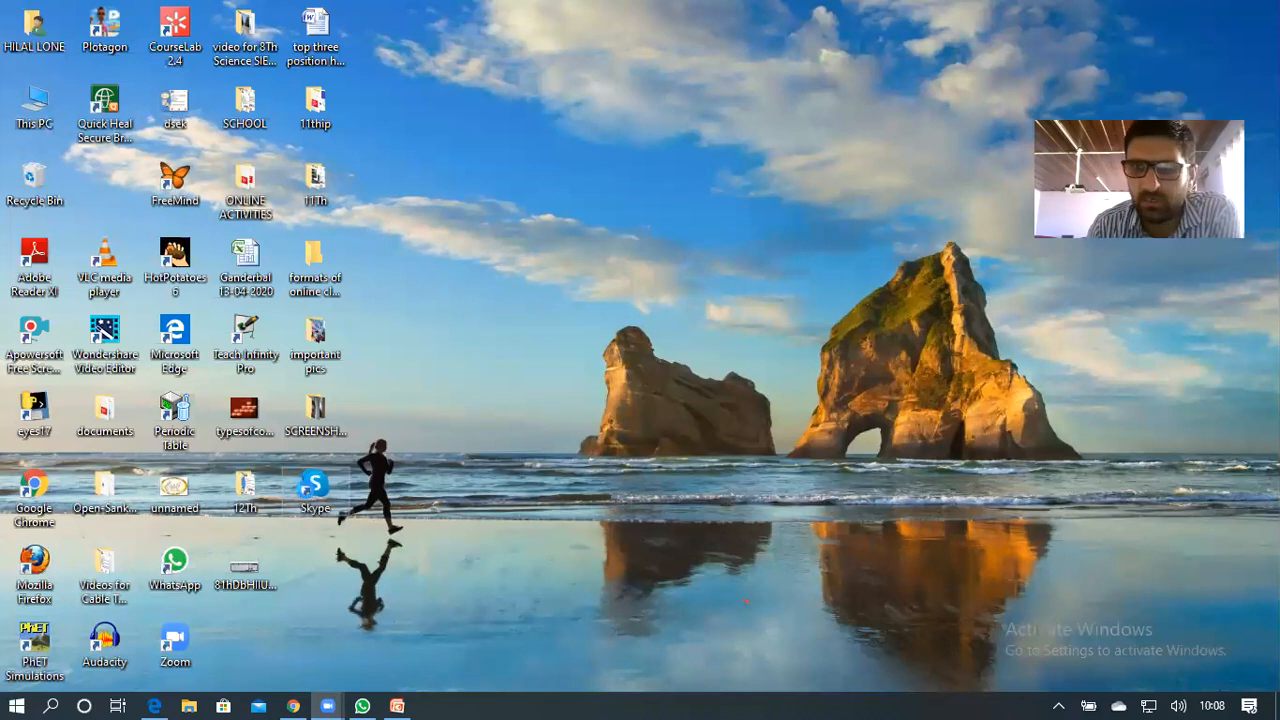
Show the Skype shortcut's context menu twice and dismiss it without choosing an option
right_click(316, 490)
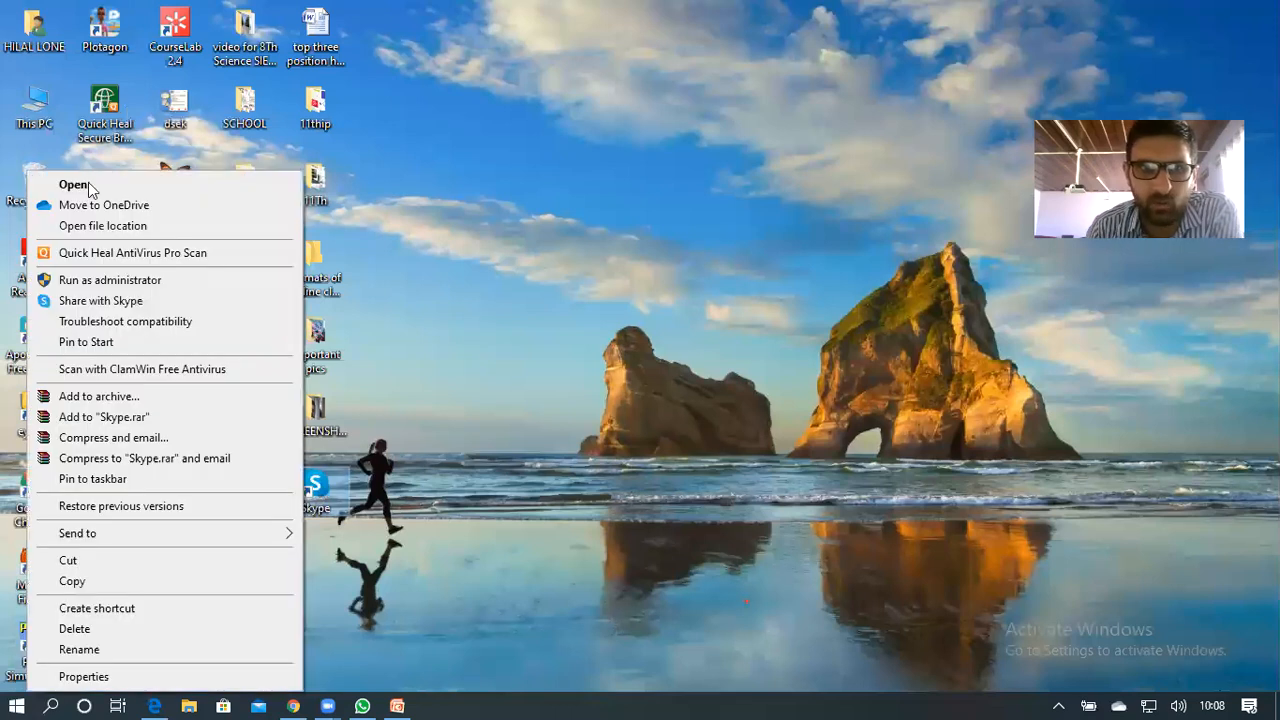
left_click(328, 482)
right_click(328, 484)
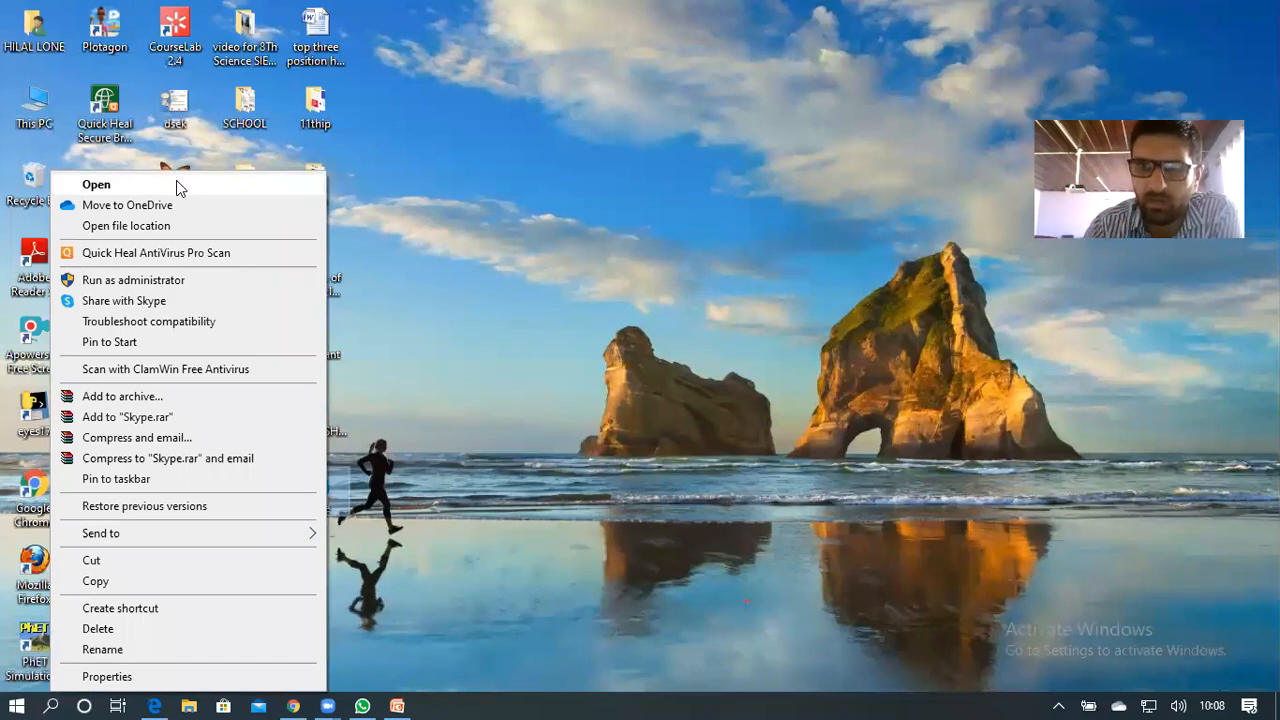
left_click(783, 313)
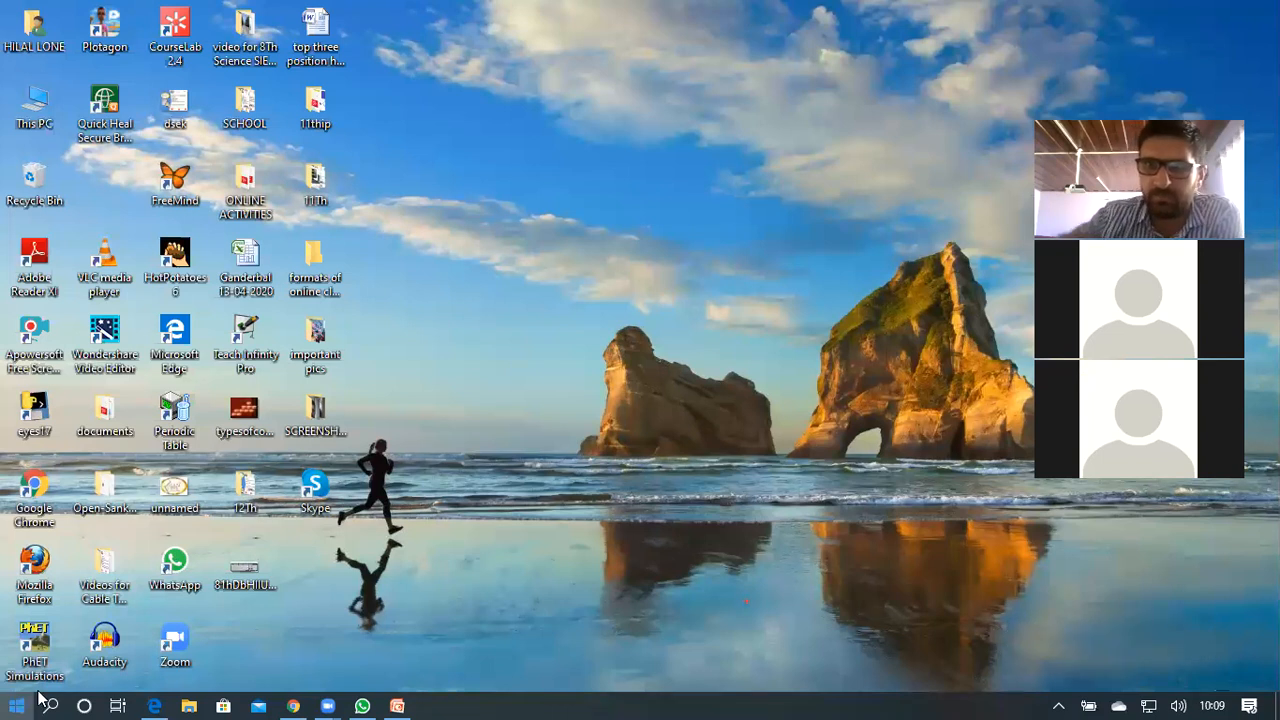
Open the Start menu, scroll the app list to W and expand Windows Accessories
key("super")
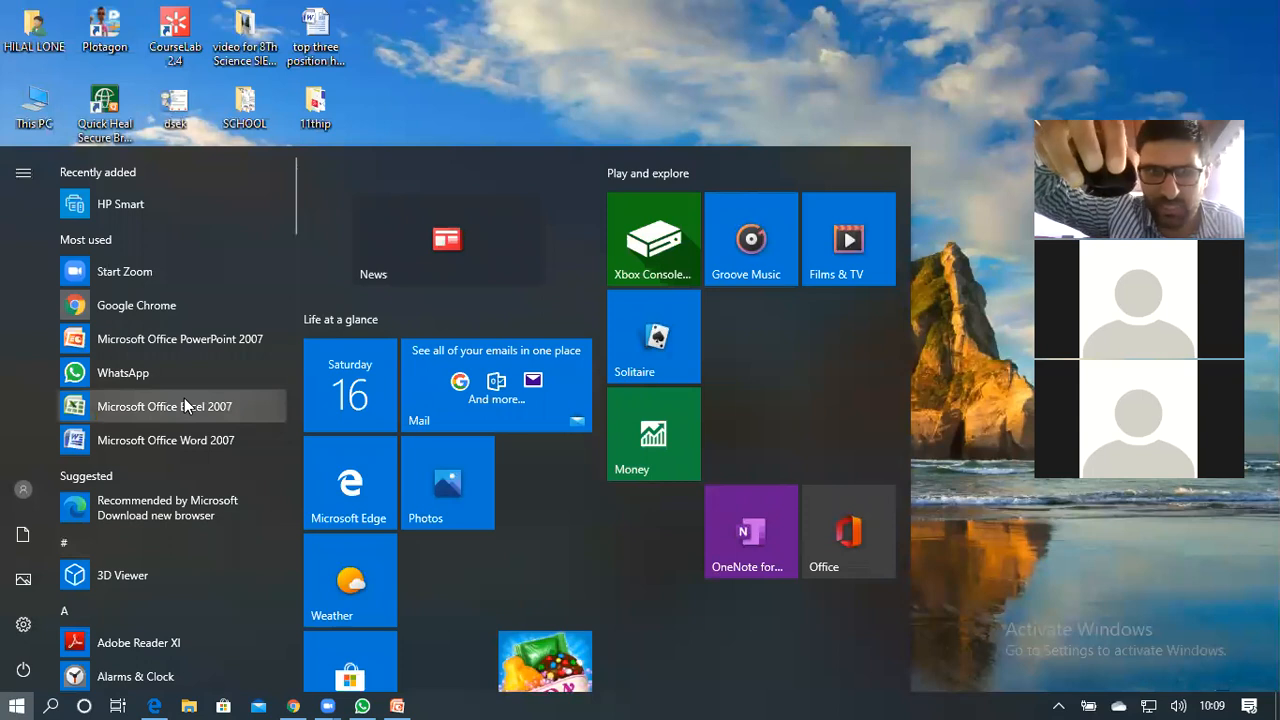
scroll(184, 398, "down", 3)
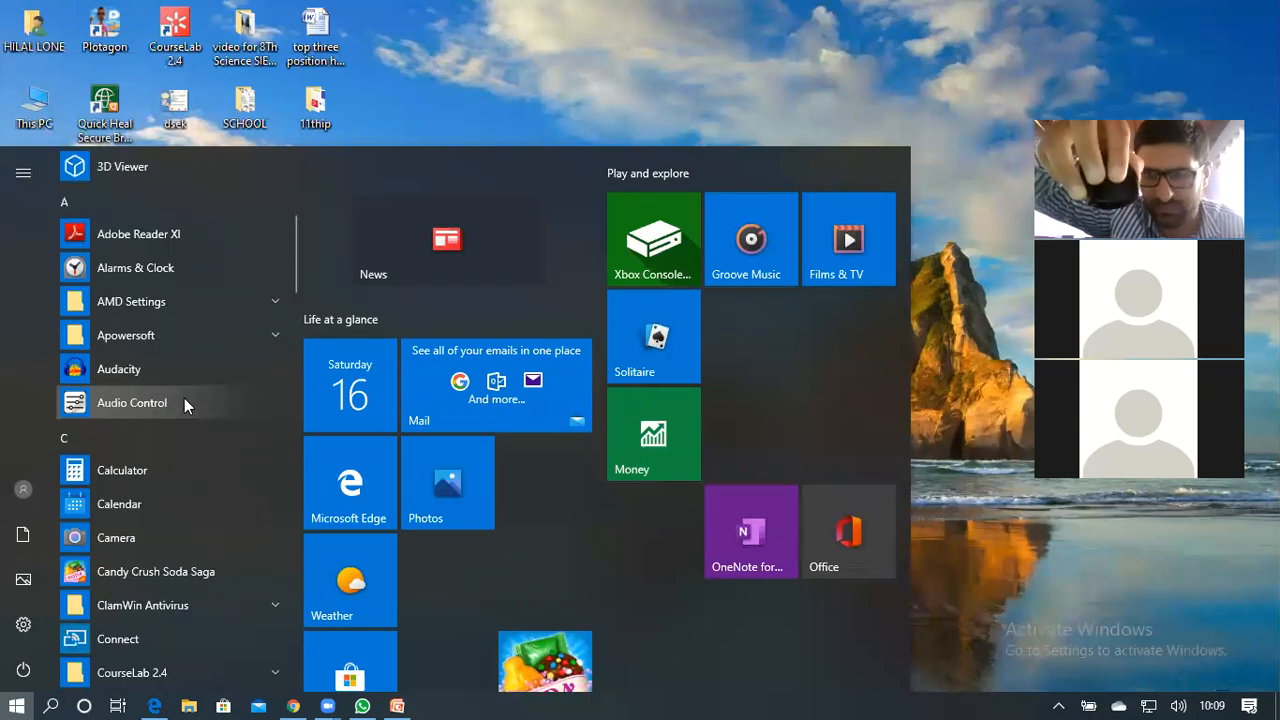
scroll(184, 398, "down", 3)
scroll(184, 398, "down", 5)
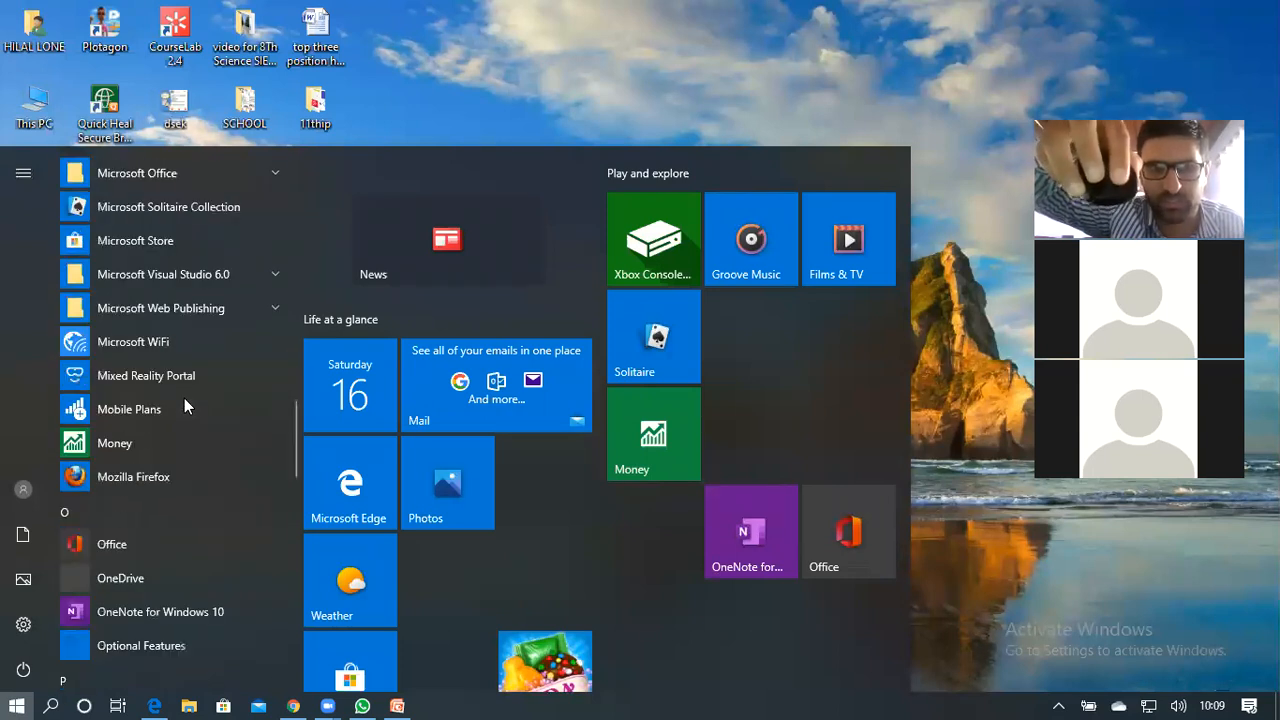
scroll(184, 400, "down", 3)
scroll(184, 398, "down", 5)
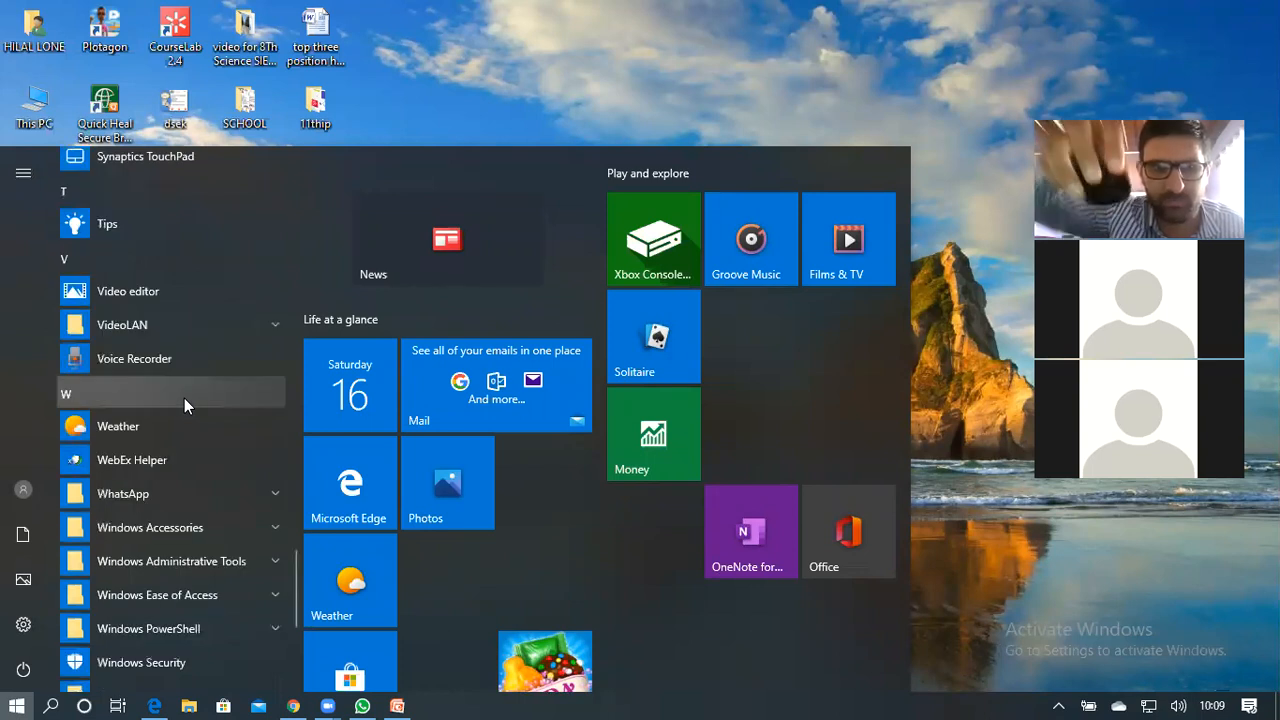
scroll(184, 398, "down", 2)
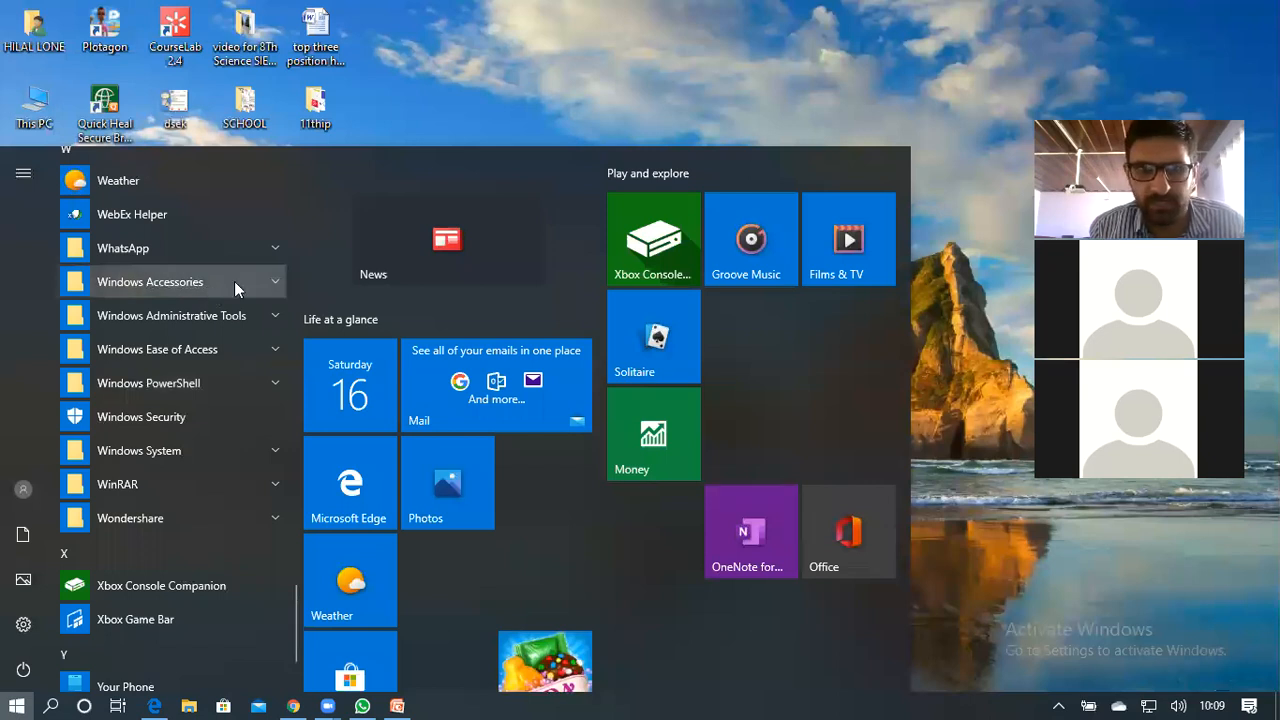
left_click(157, 284)
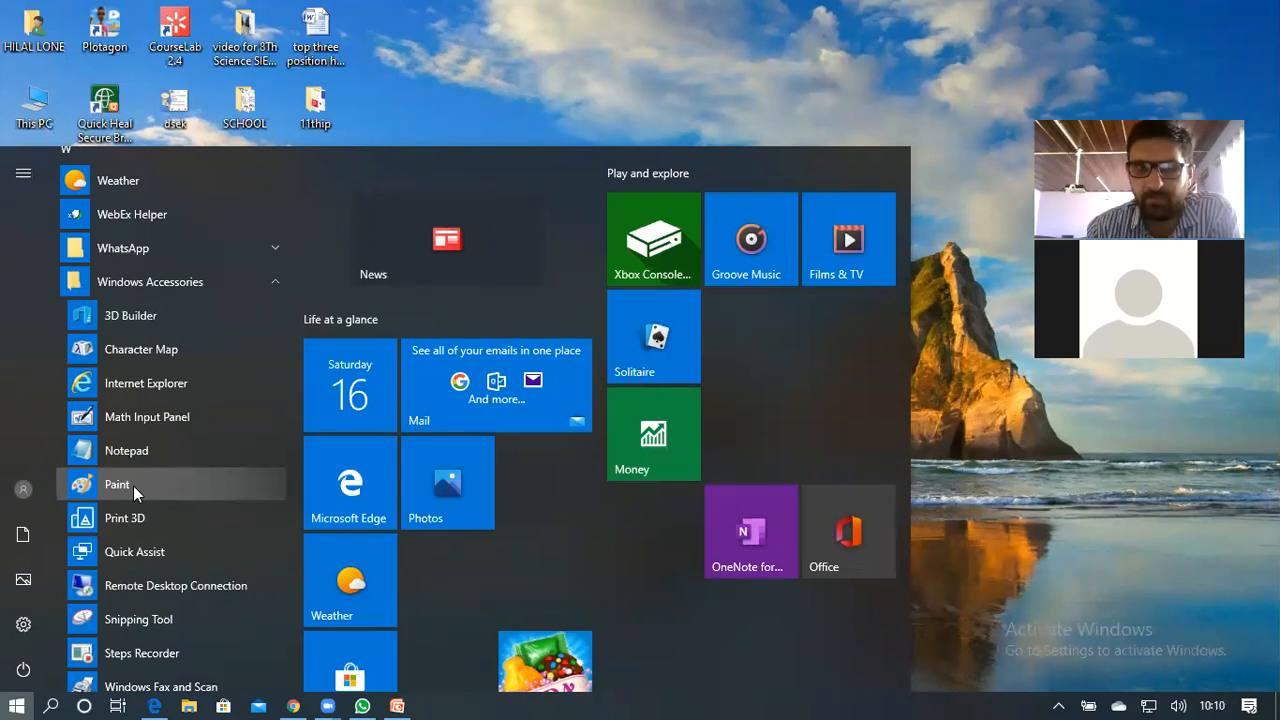
Launch Paint from Windows Accessories and restore it to a smaller, slightly repositioned window
left_click(133, 486)
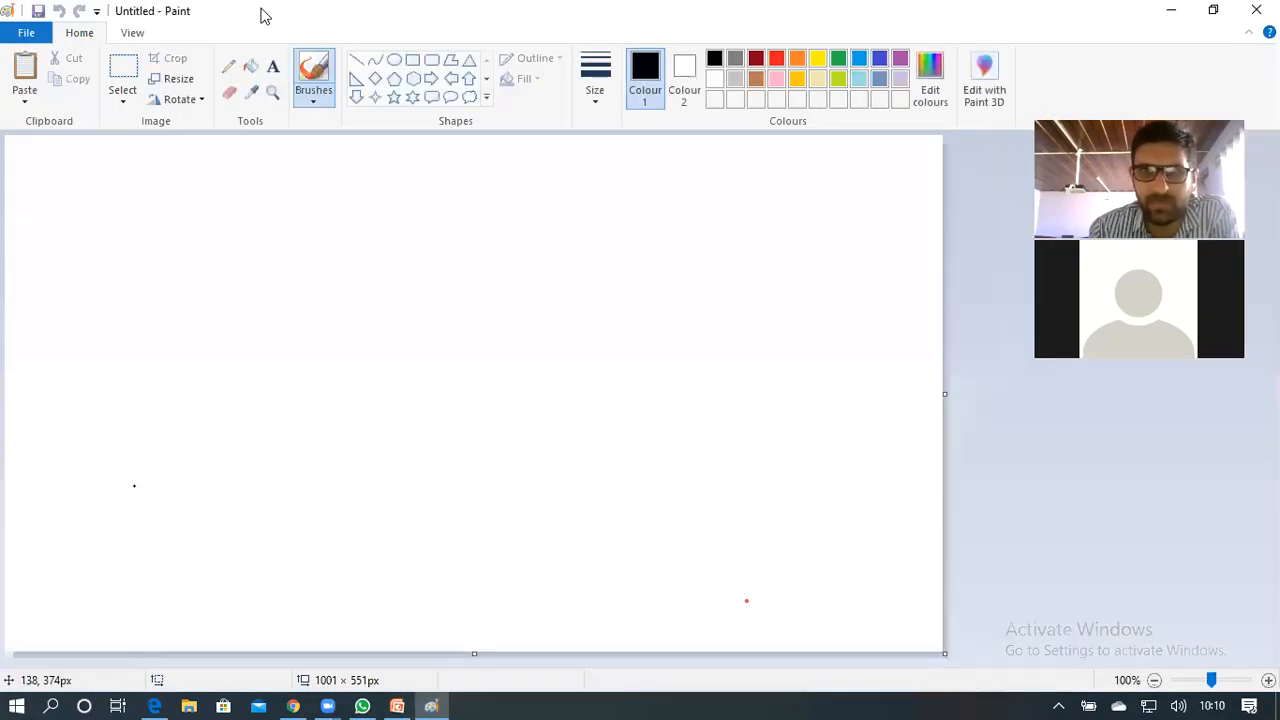
mouse_move(261, 9)
left_mouse_down()
mouse_move(353, 143)
mouse_move(297, 75)
mouse_move(315, 90)
left_mouse_up()
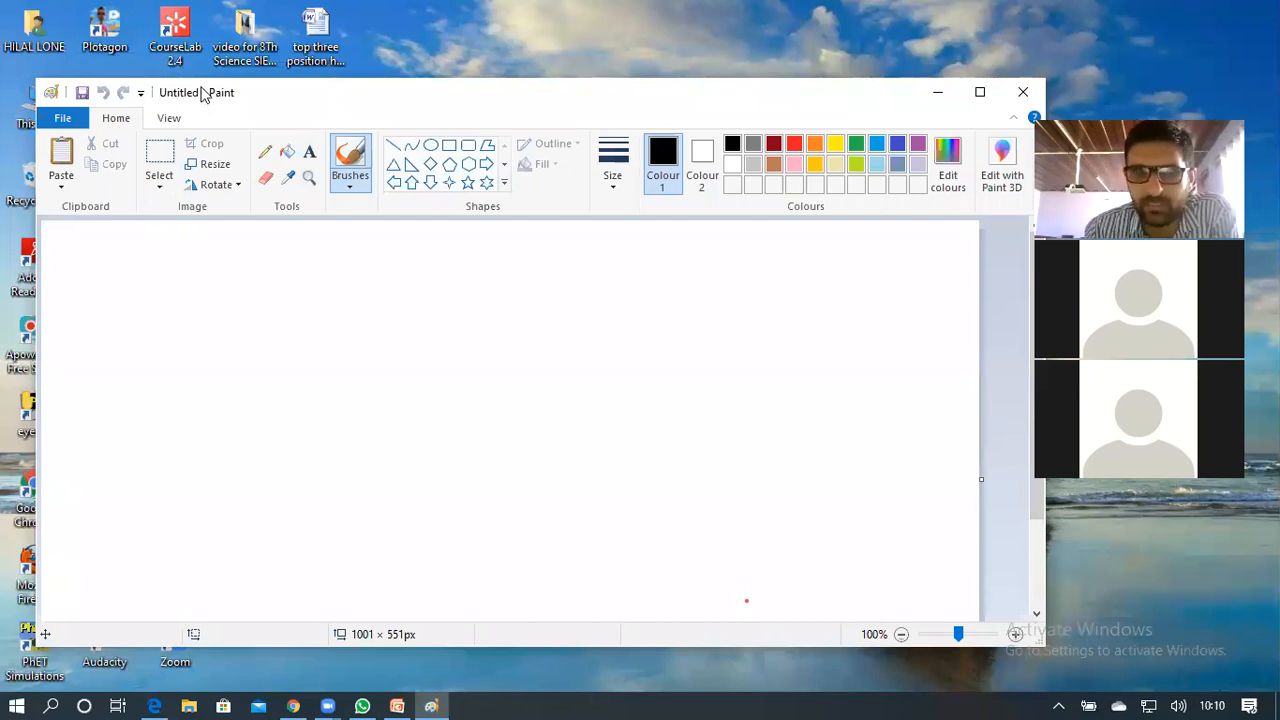
left_click_drag(201, 88, 200, 85)
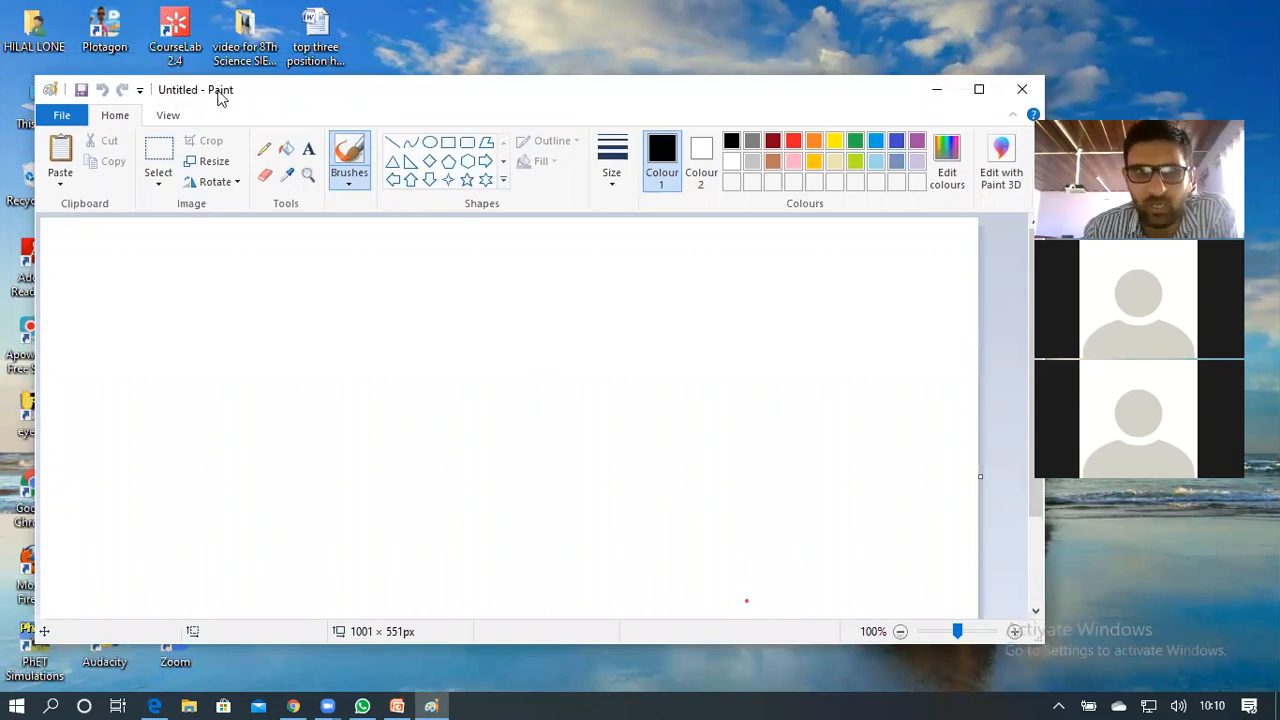
left_click_drag(336, 88, 335, 100)
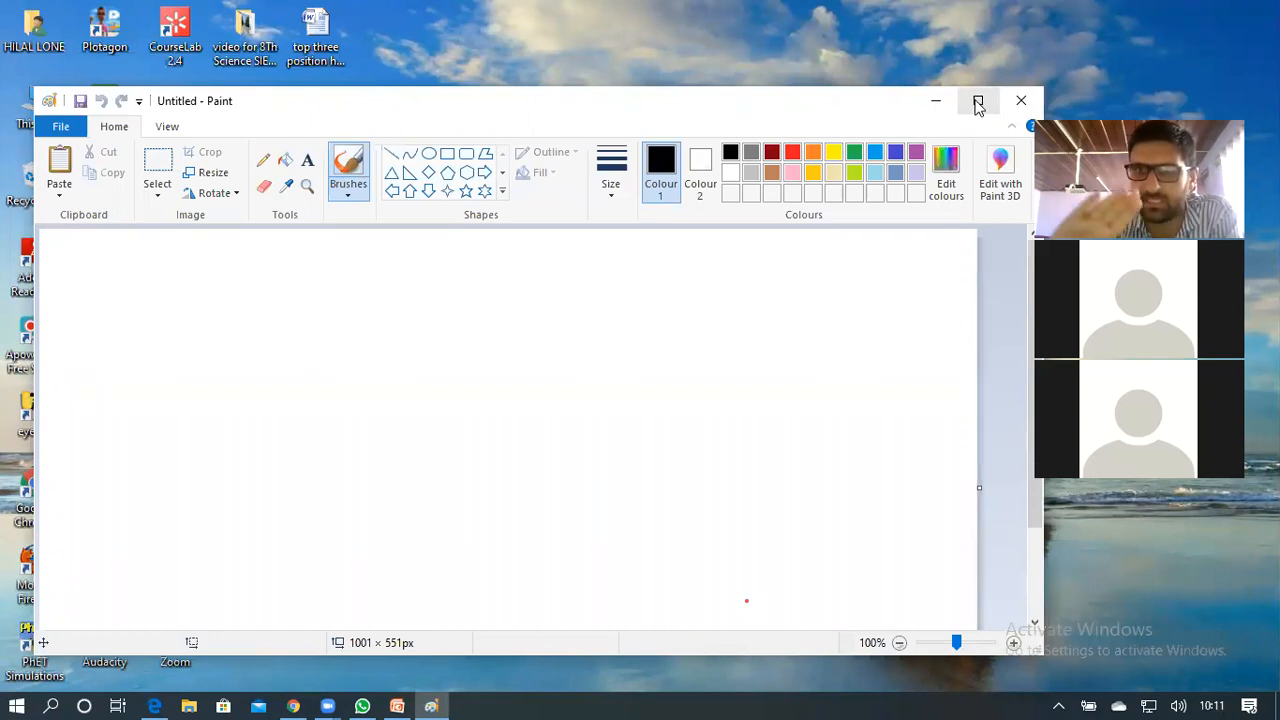
left_click(978, 101)
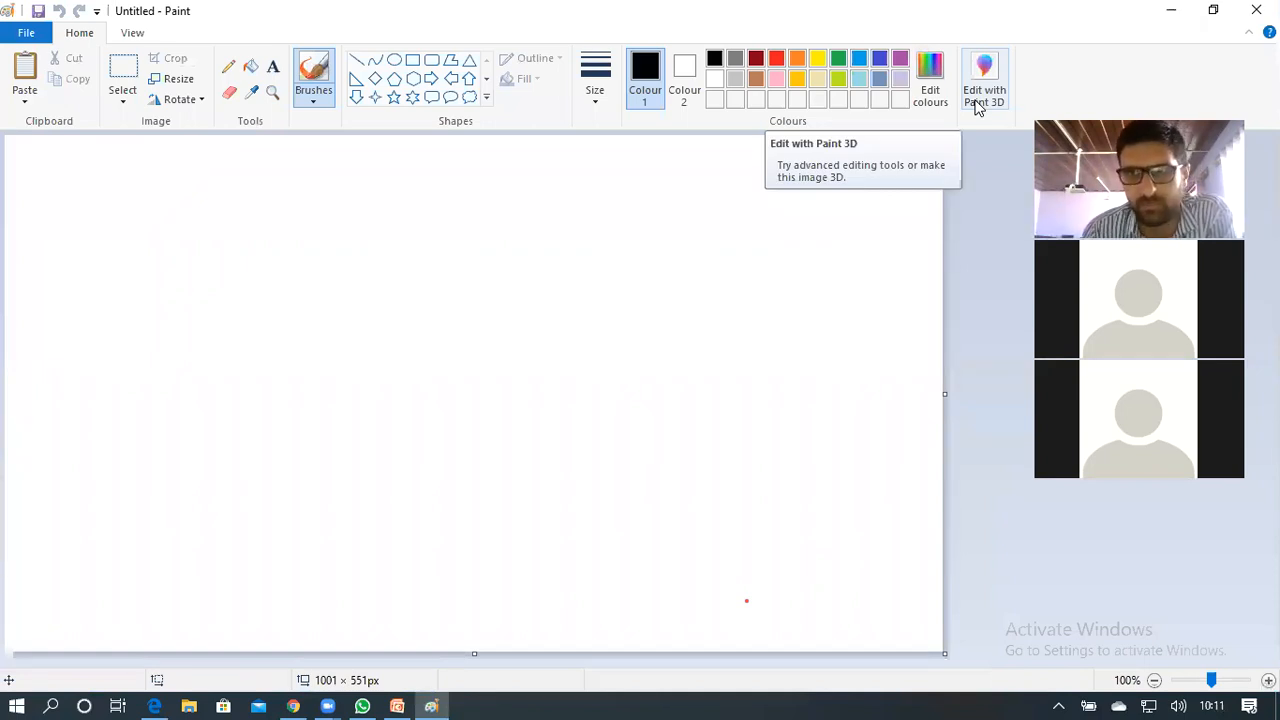
left_click(1176, 10)
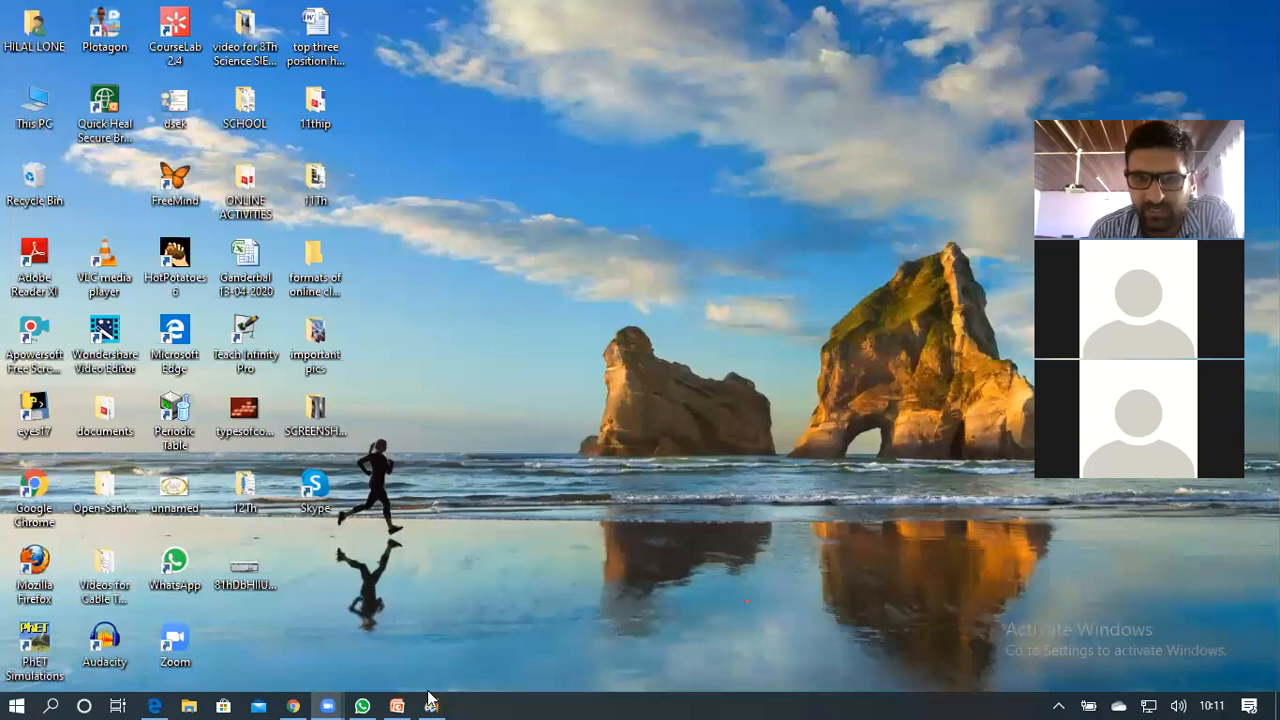
mouse_move(436, 698)
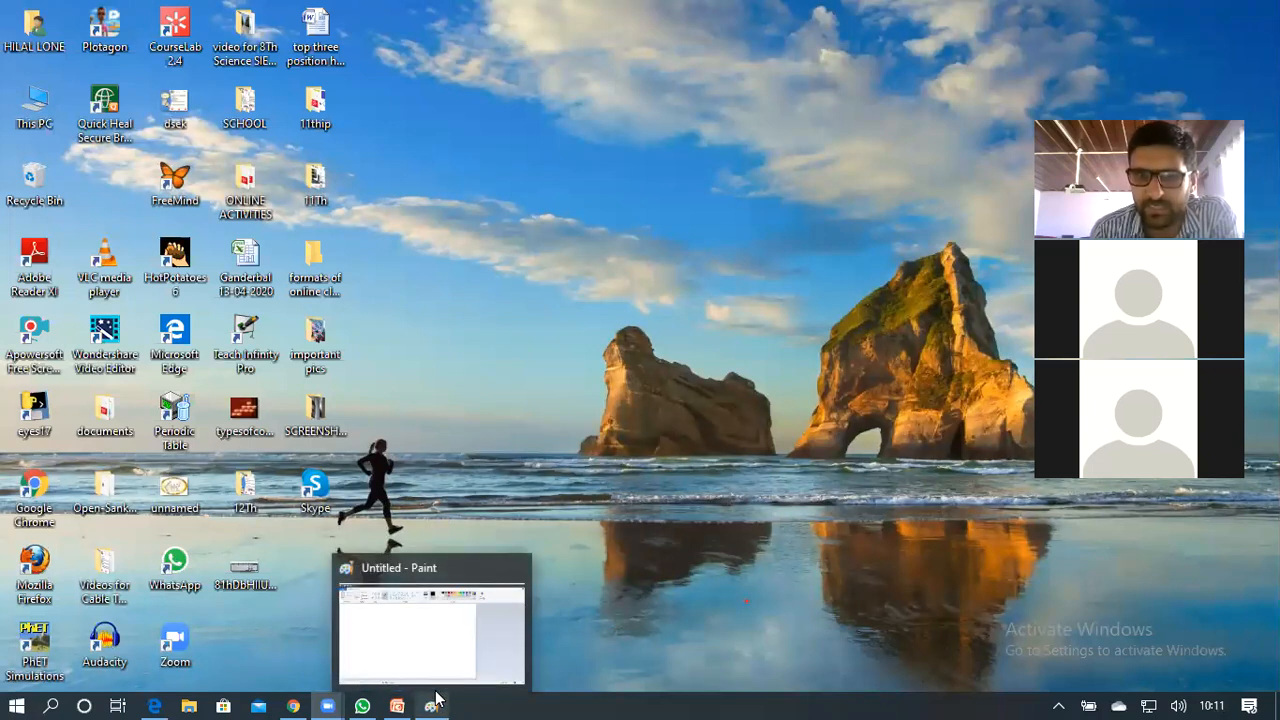
left_click(436, 698)
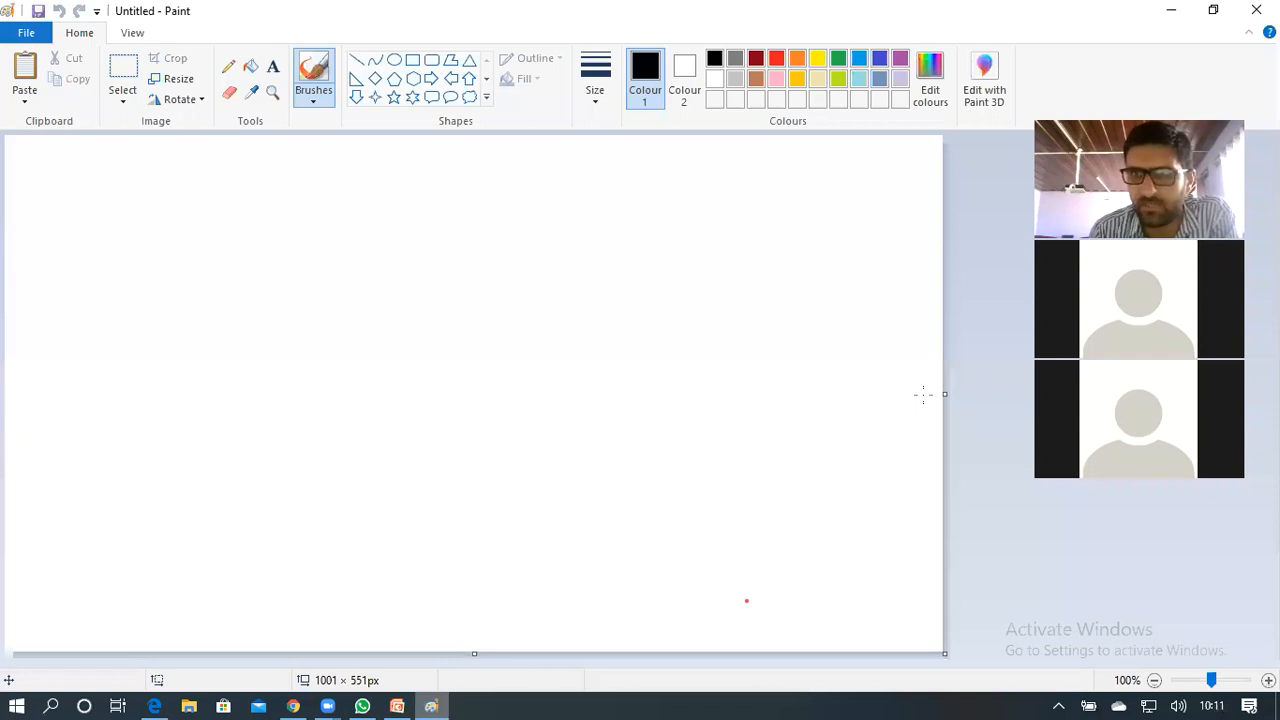
left_click_drag(510, 10, 544, 101)
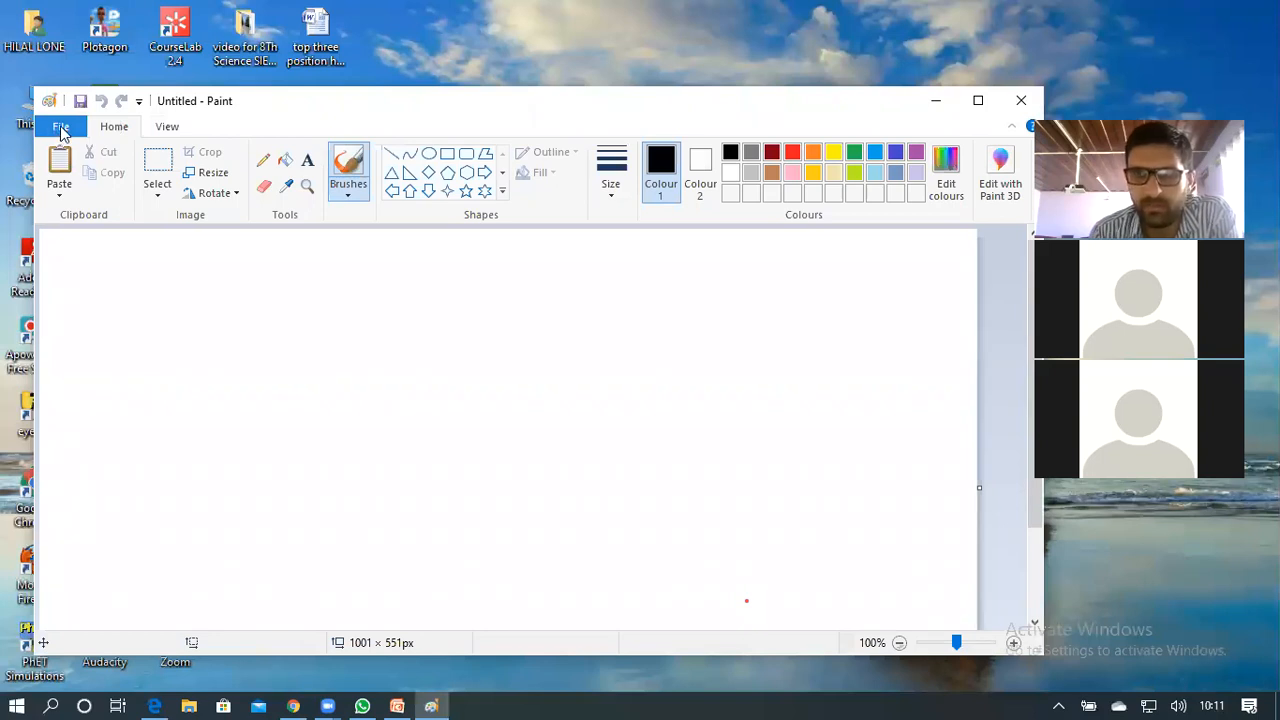
left_click(61, 130)
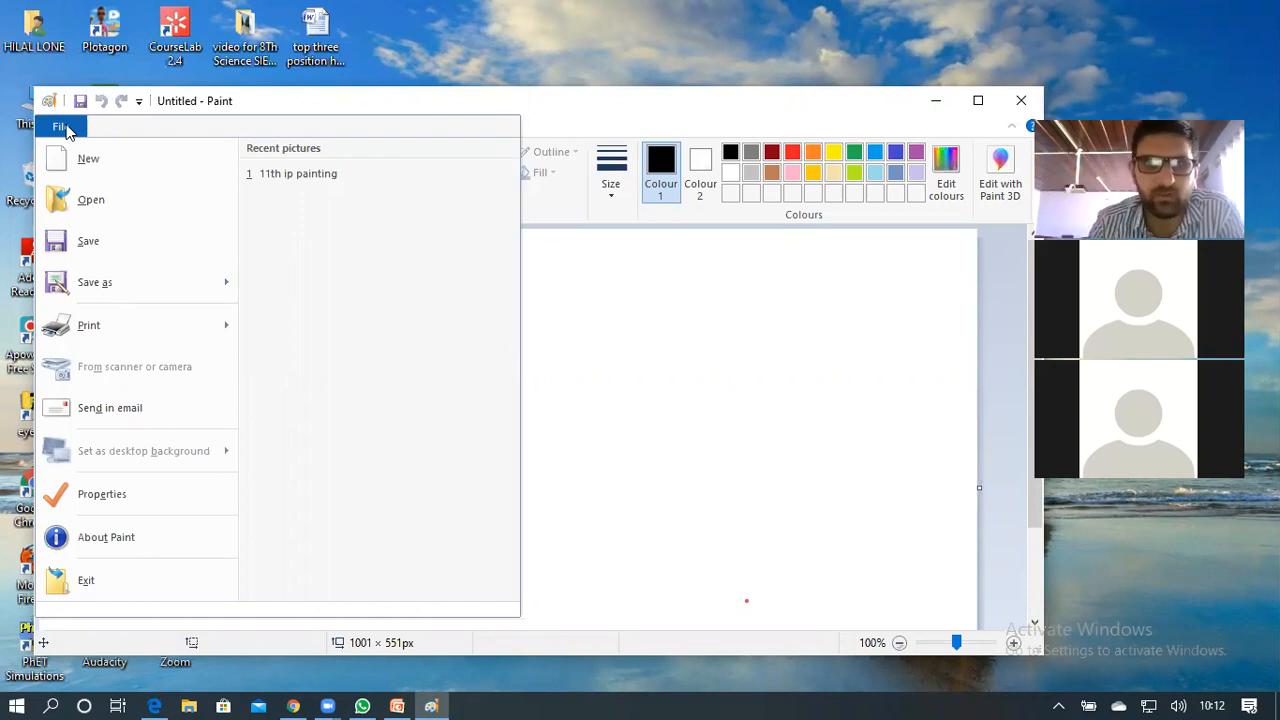
left_click(67, 129)
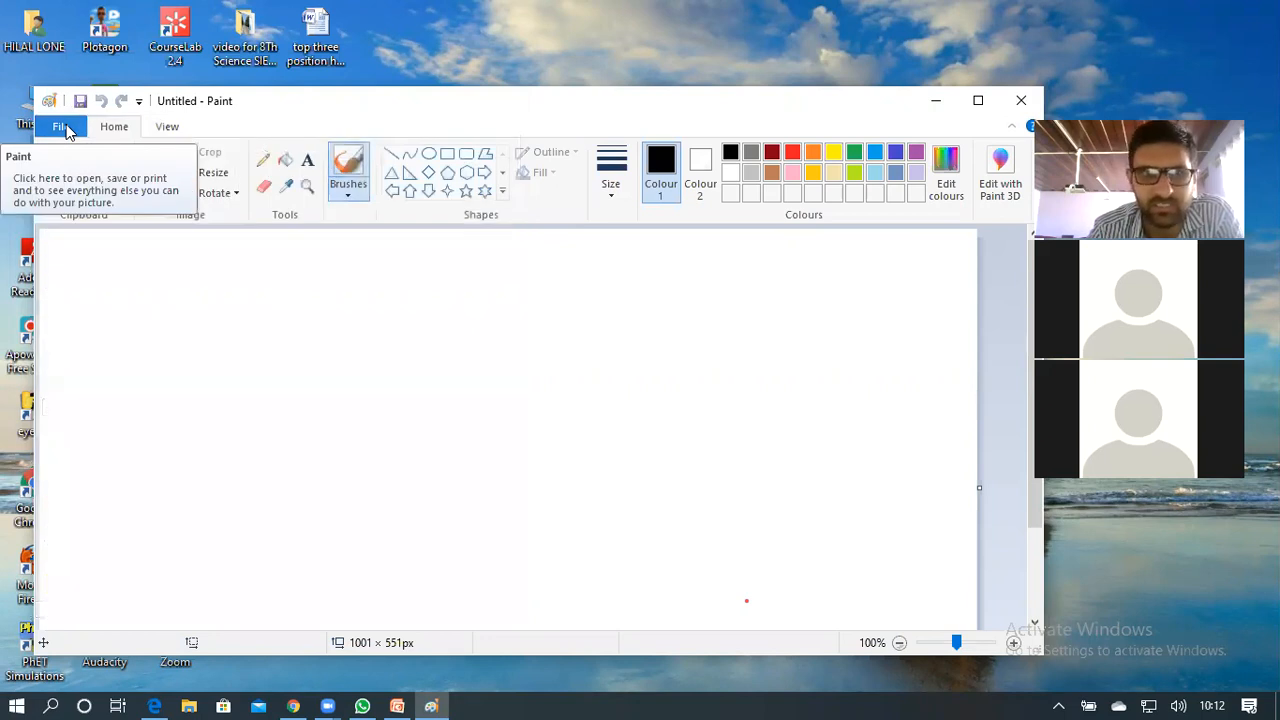
left_click(62, 127)
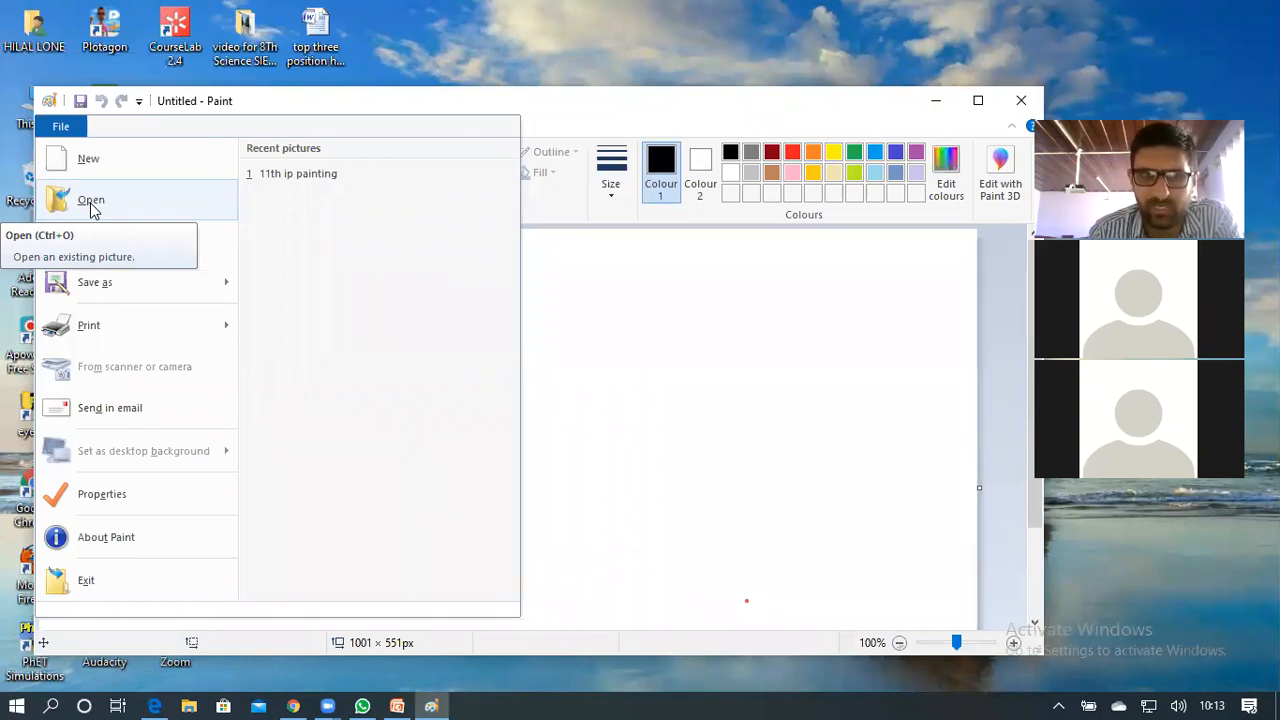
left_click(90, 205)
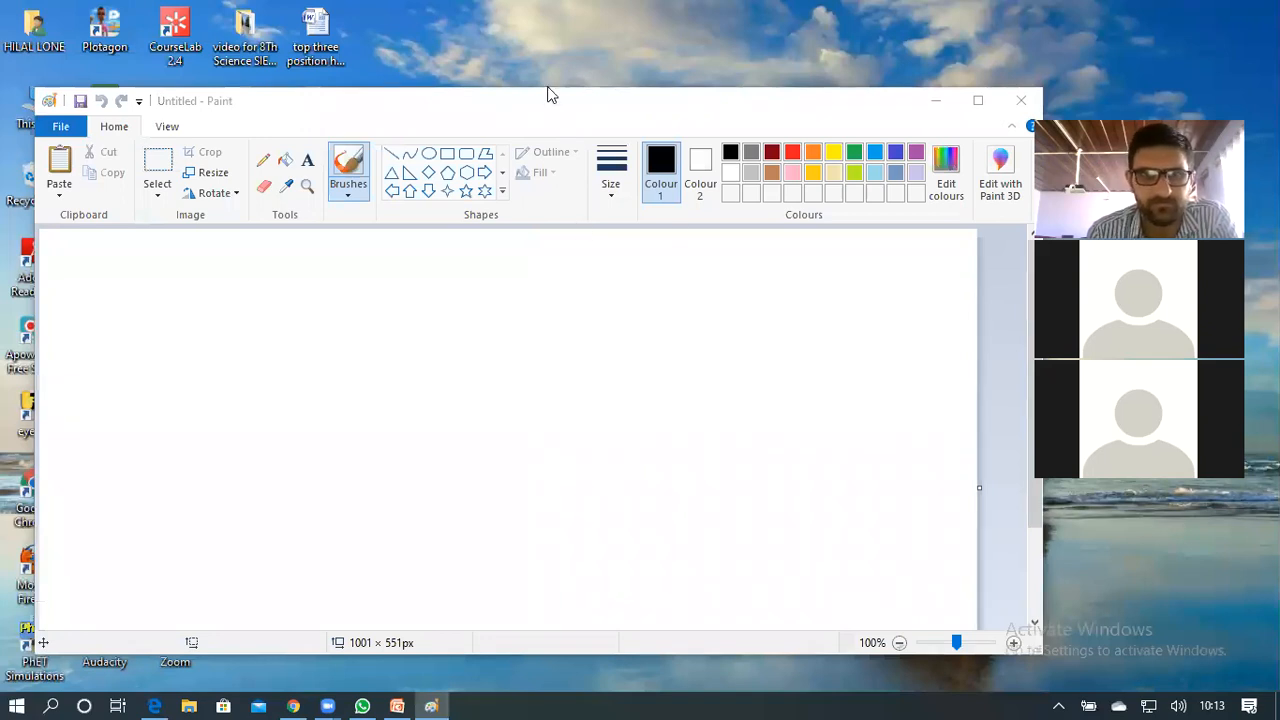
With Ctrl+O, browse through This PC into the Desktop folder
key("ctrl+o")
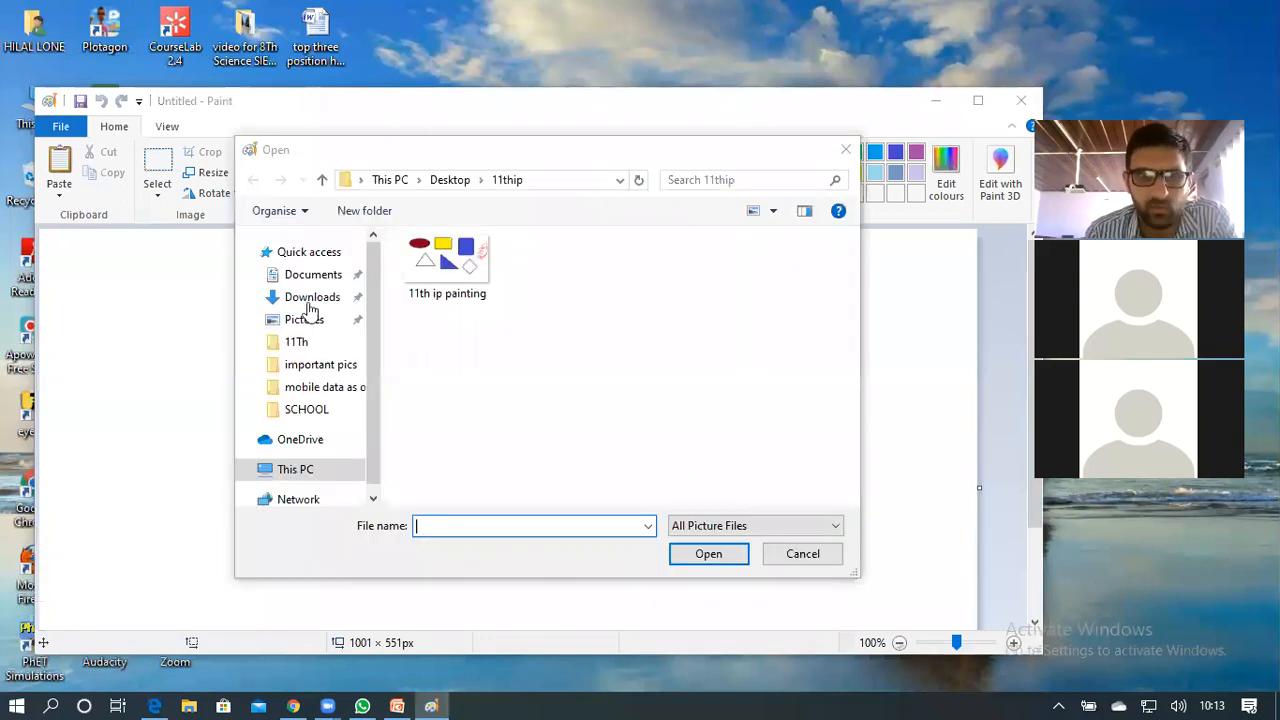
left_click(296, 470)
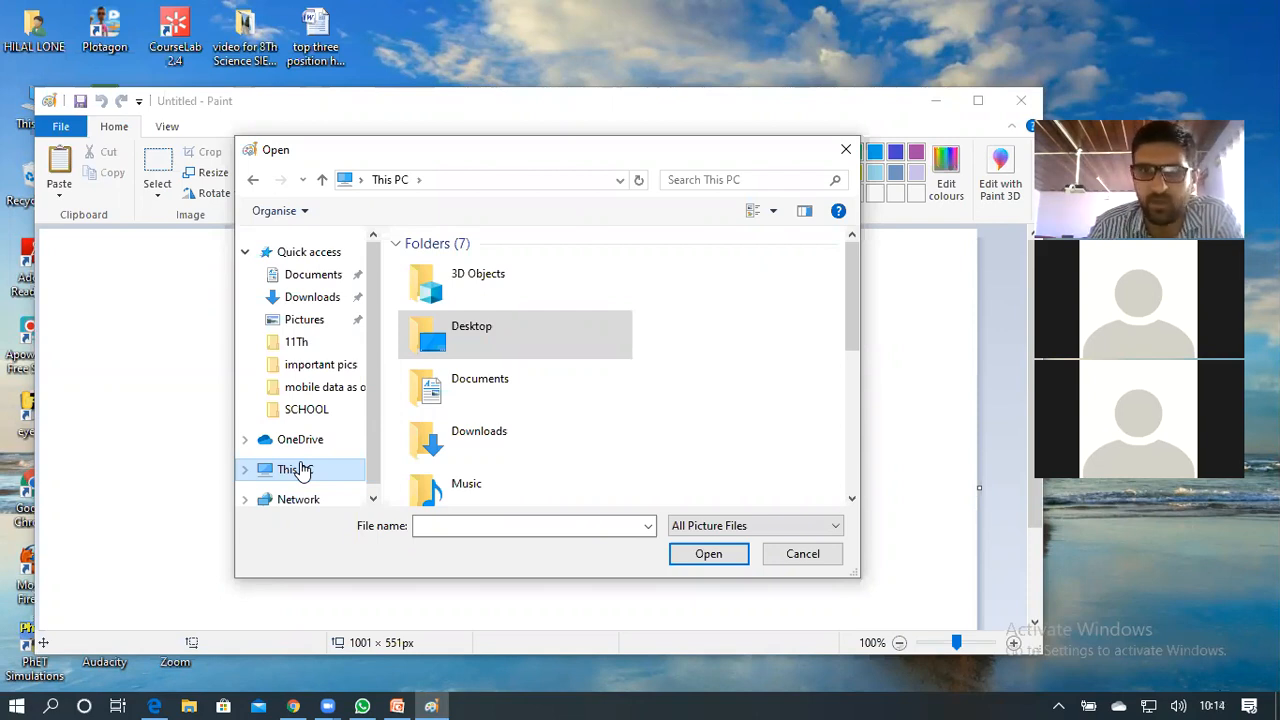
left_click(504, 340)
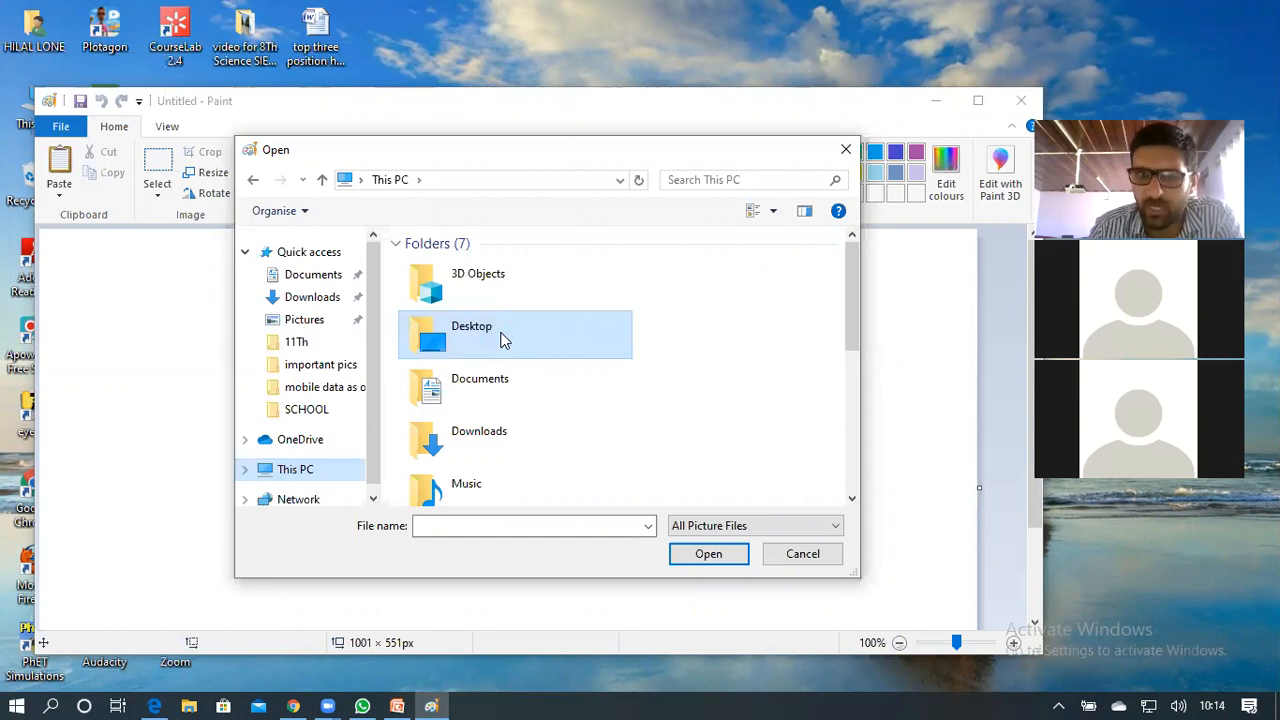
double_click(504, 340)
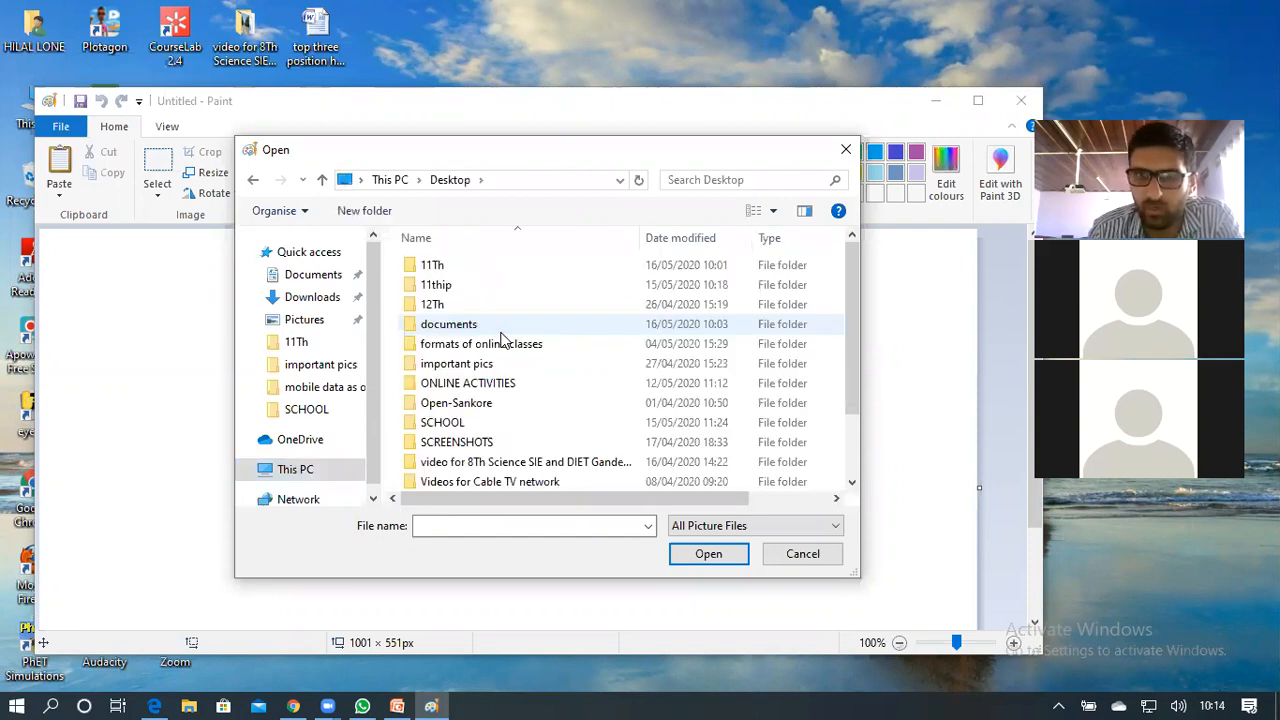
Enter the 11thip folder, select '11th ip painting' and open it
double_click(467, 287)
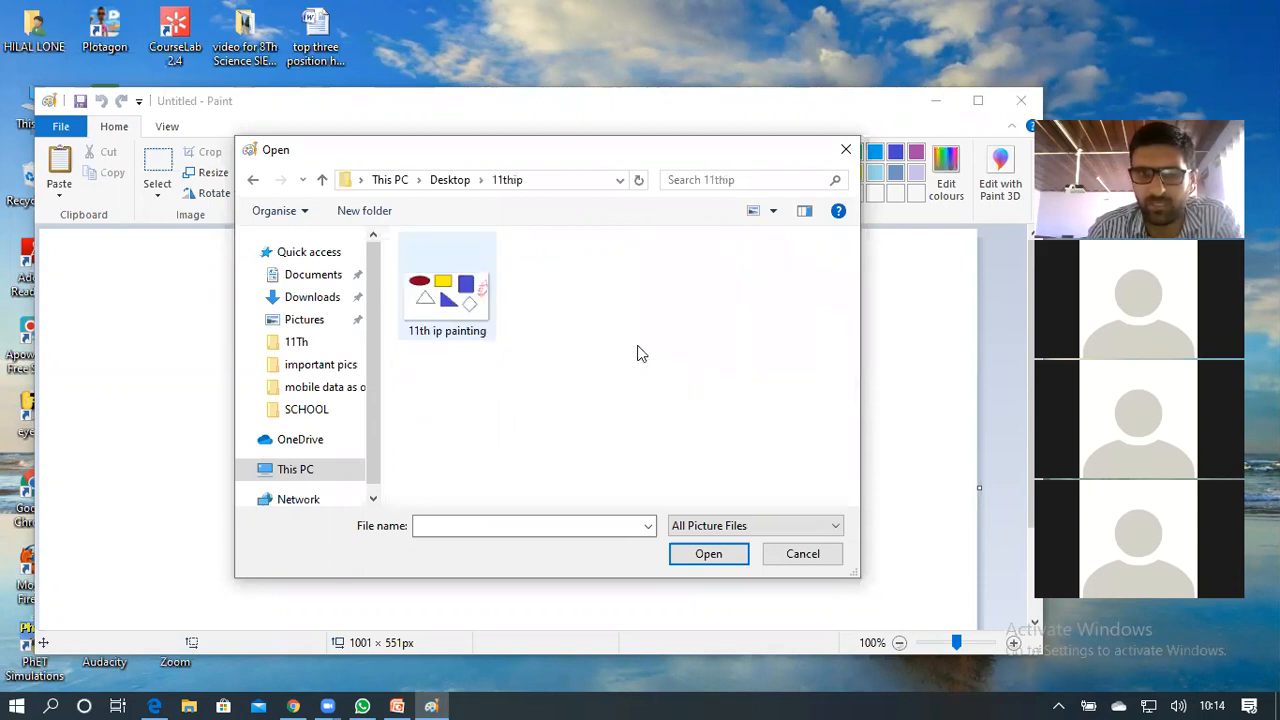
left_click(455, 289)
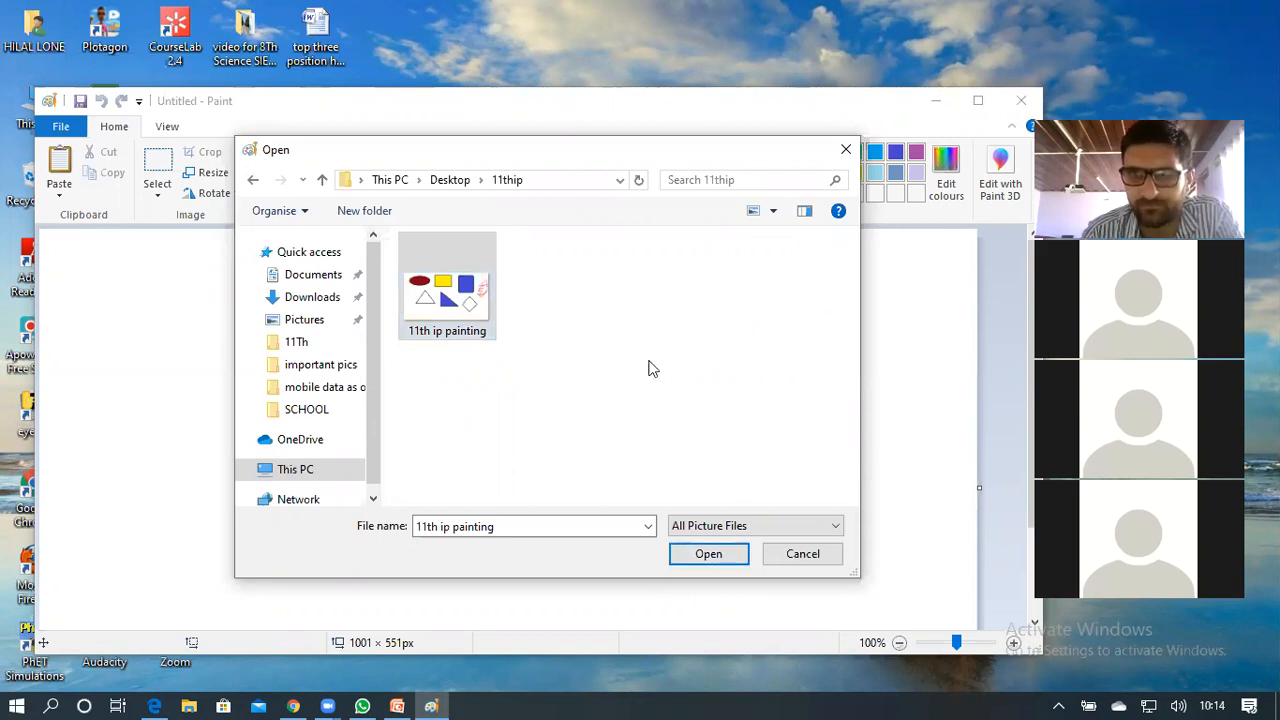
left_click(391, 530)
key("BackSpace")
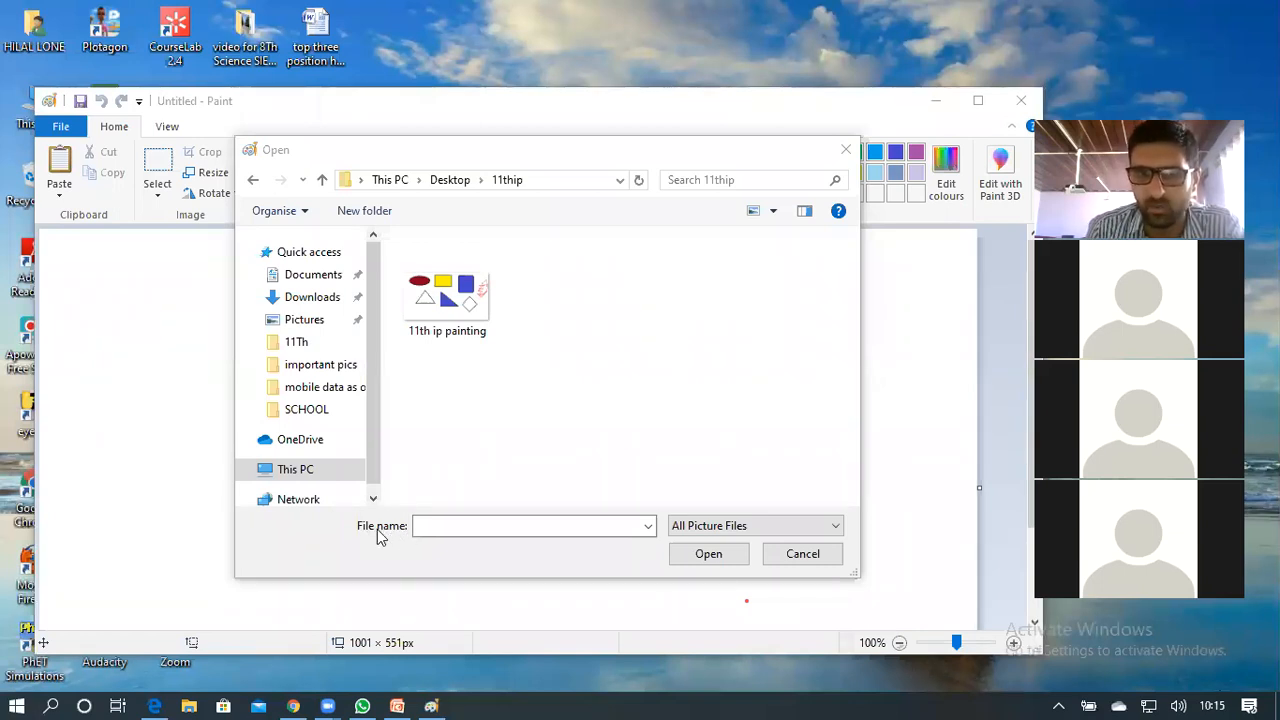
left_click(474, 528)
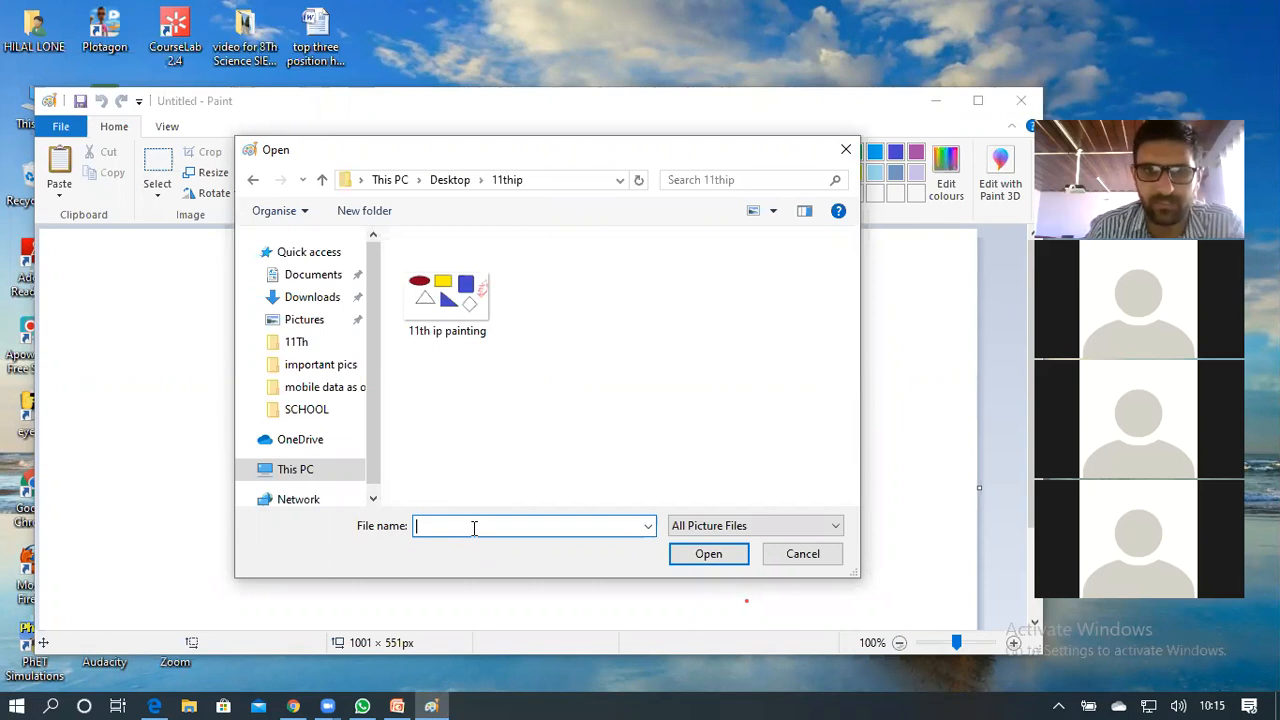
left_click(447, 295)
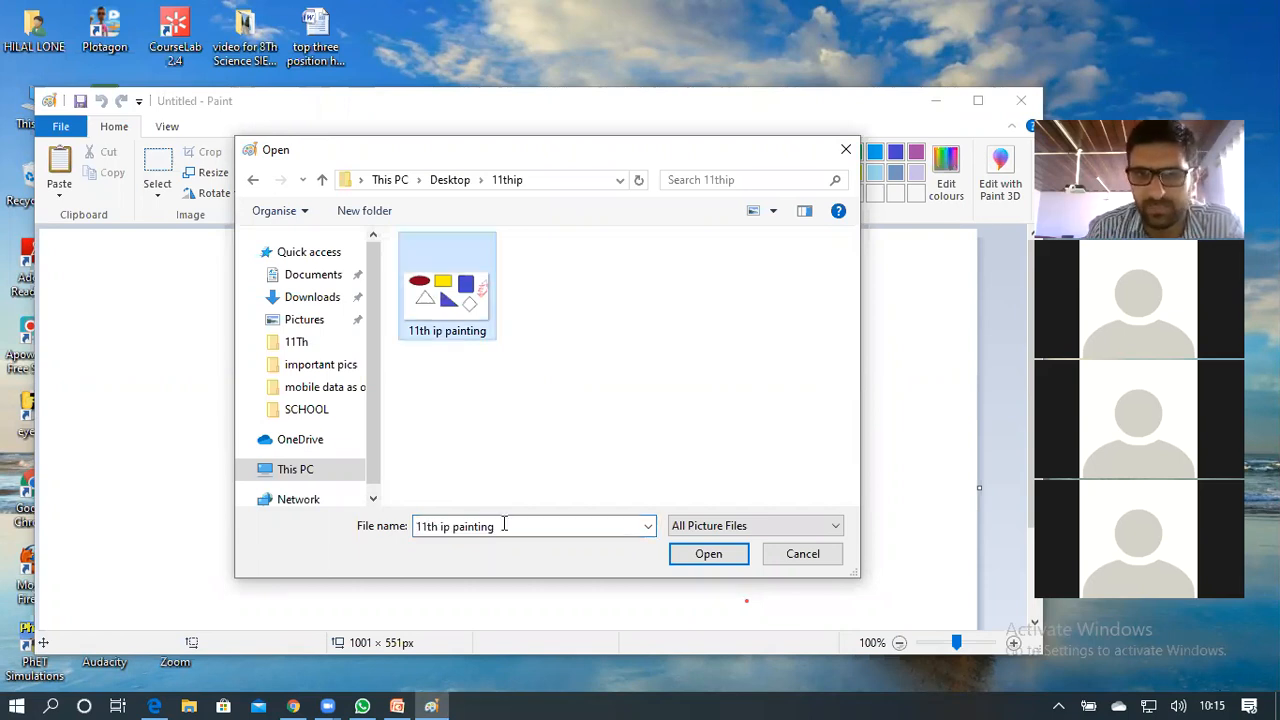
left_click(517, 526)
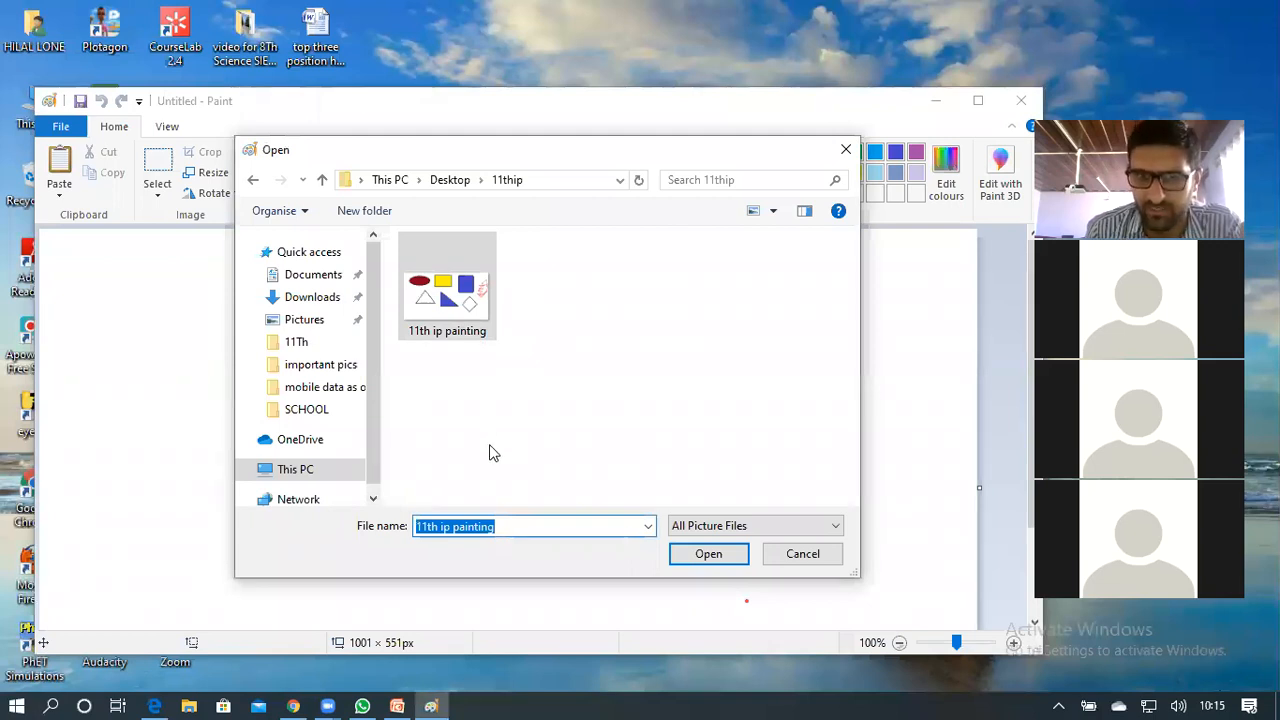
left_click(521, 527)
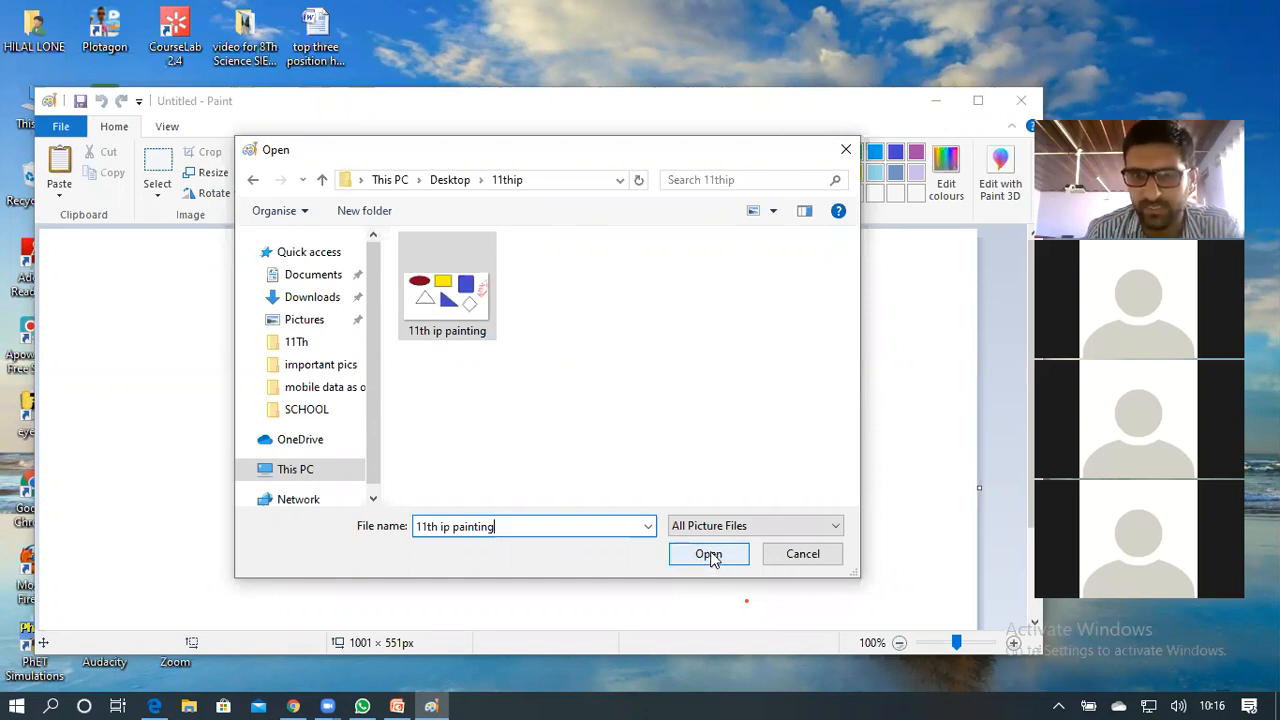
left_click(710, 553)
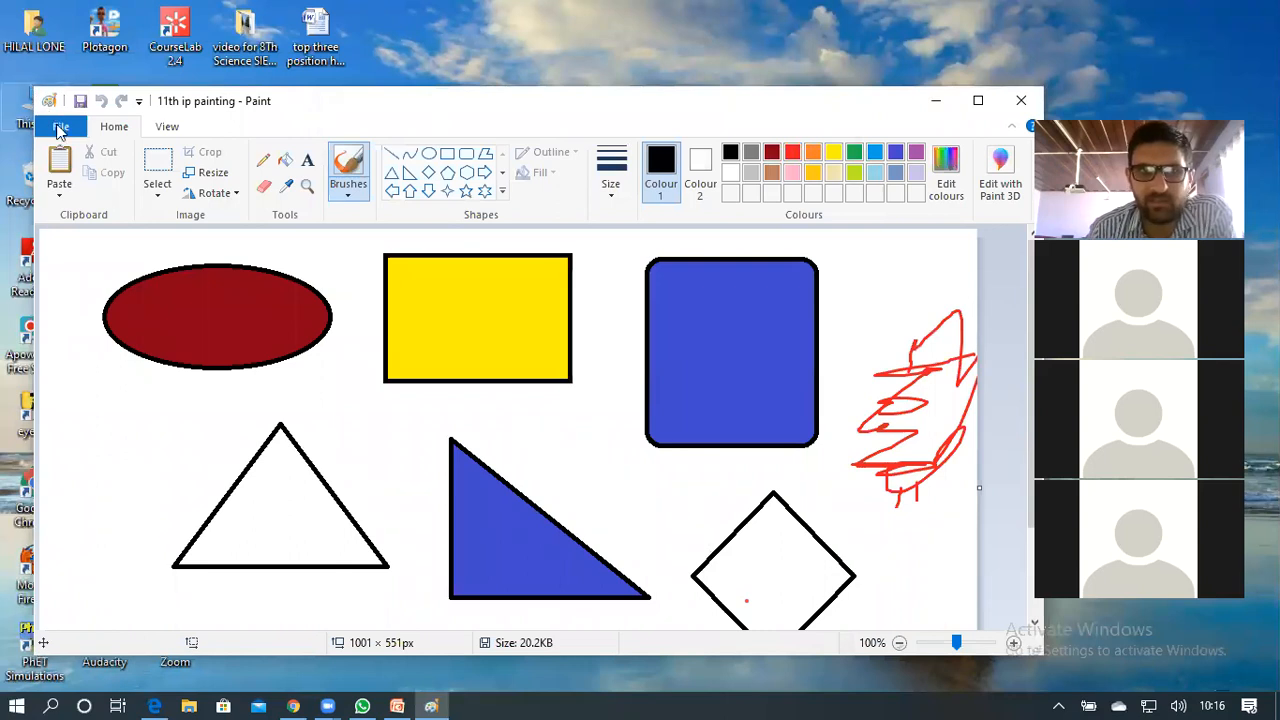
Start a new picture, paint a dot and undo it, then dab a small black dot top-left
left_click(60, 128)
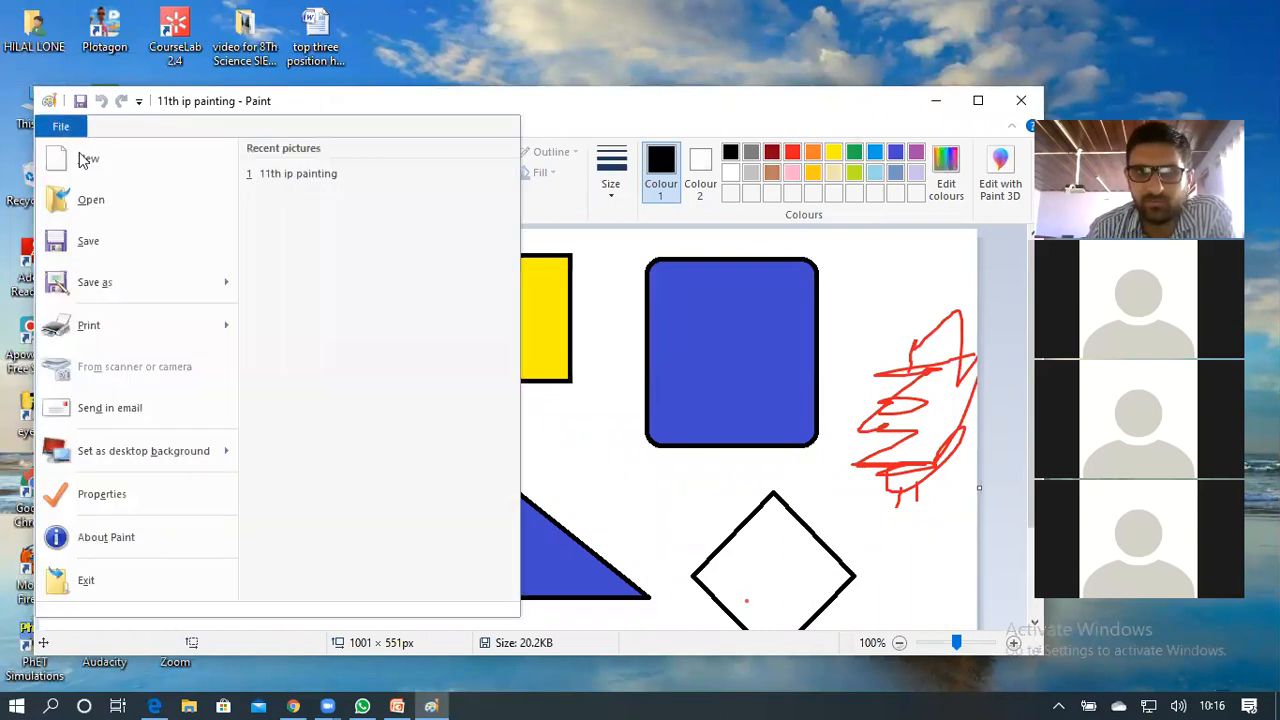
left_click(81, 157)
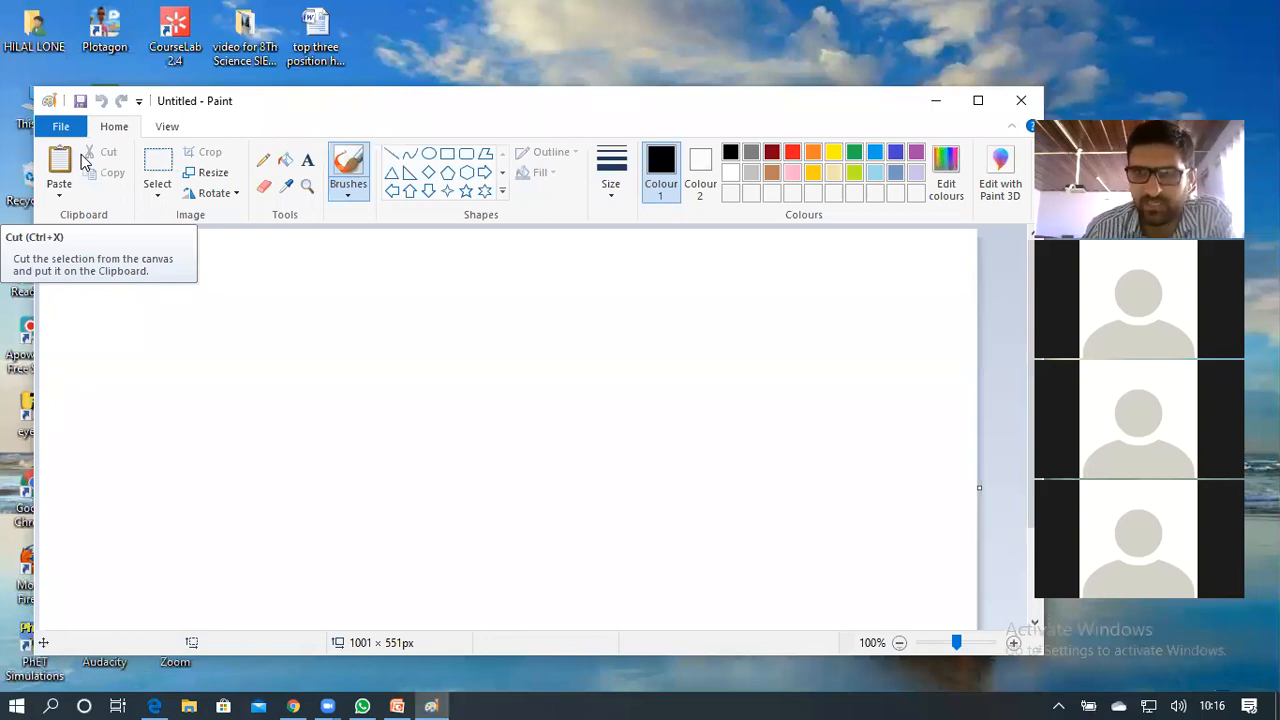
left_click_drag(171, 314, 188, 425)
key("ctrl+z")
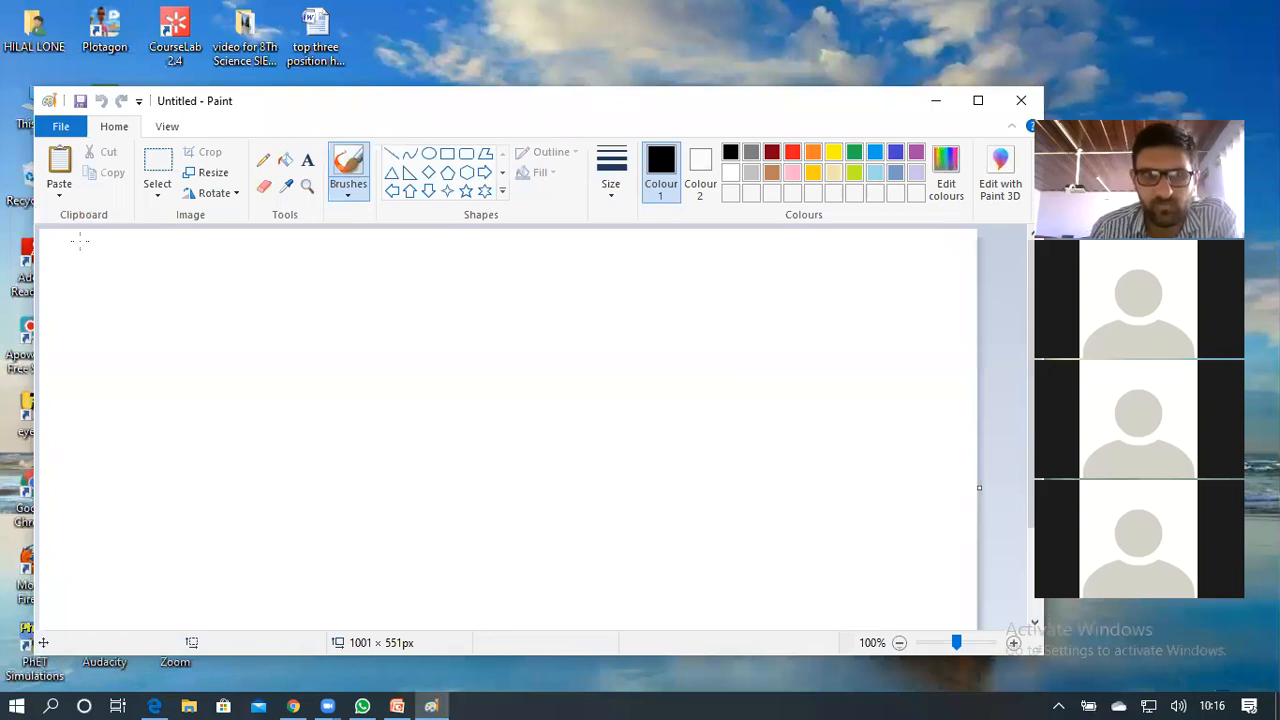
left_click(142, 266)
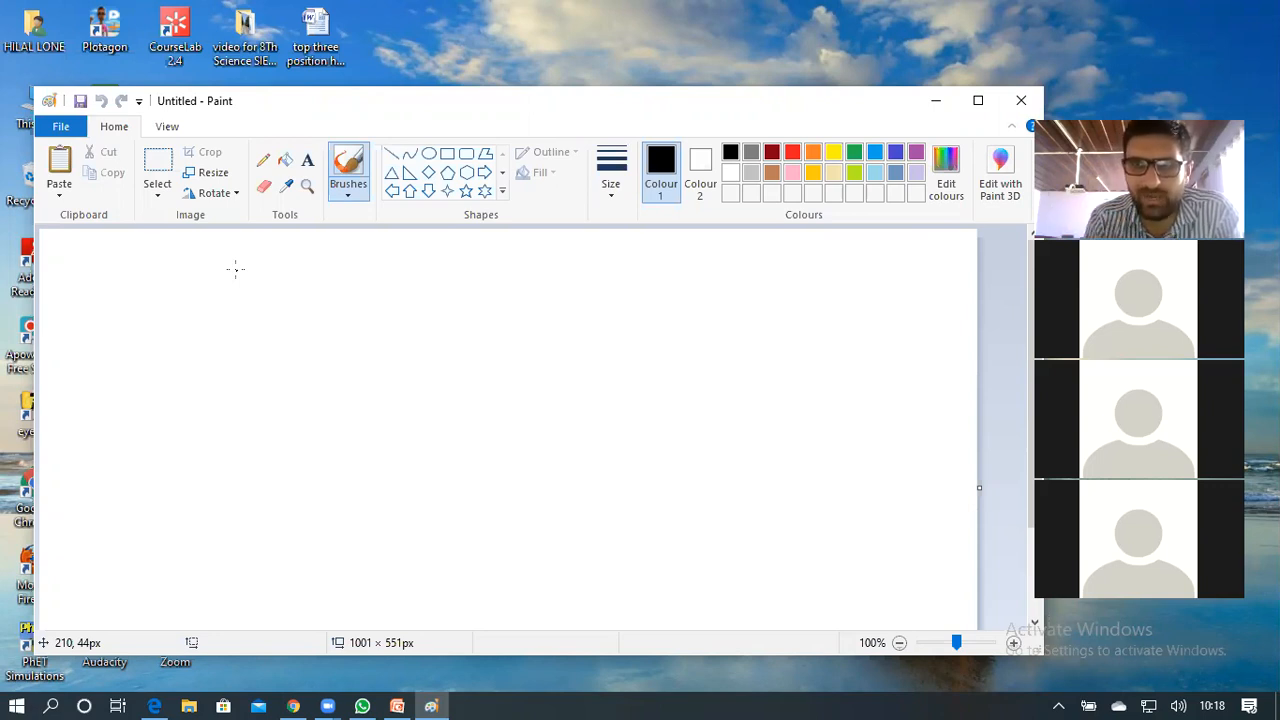
Create a new blank picture via File > New, then open the Start menu
left_click(62, 130)
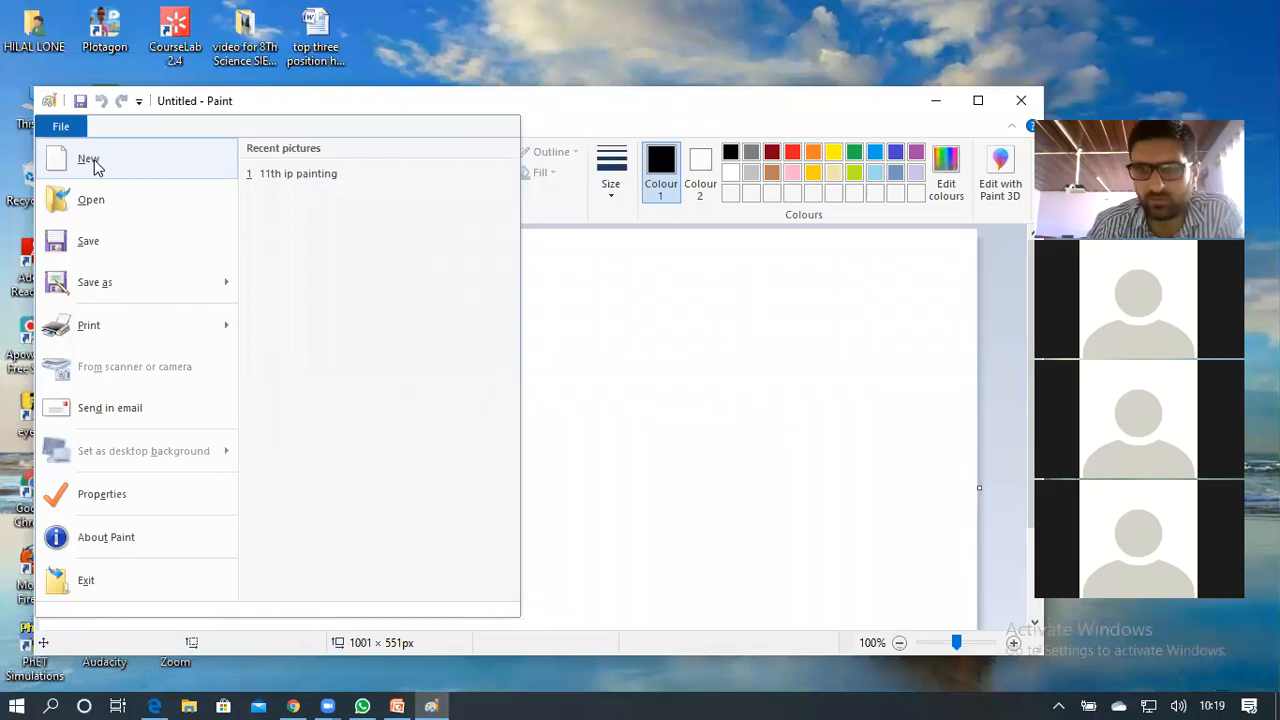
left_click(93, 165)
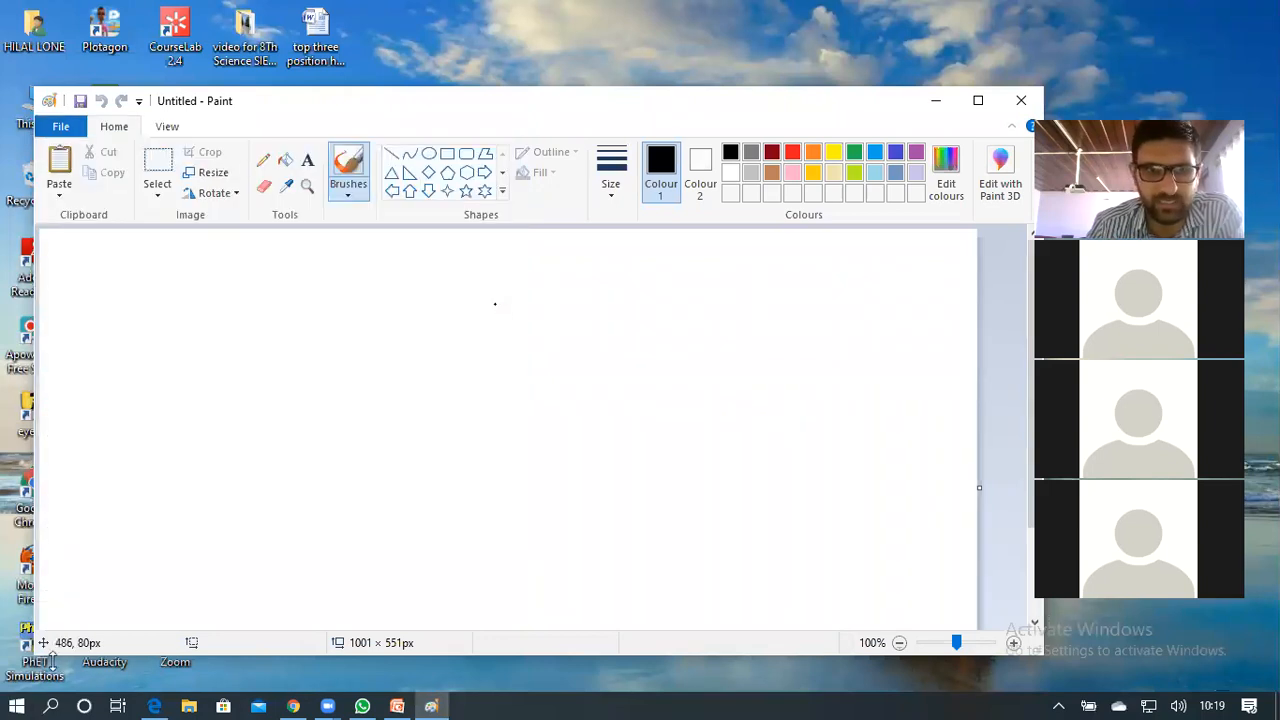
left_click(12, 700)
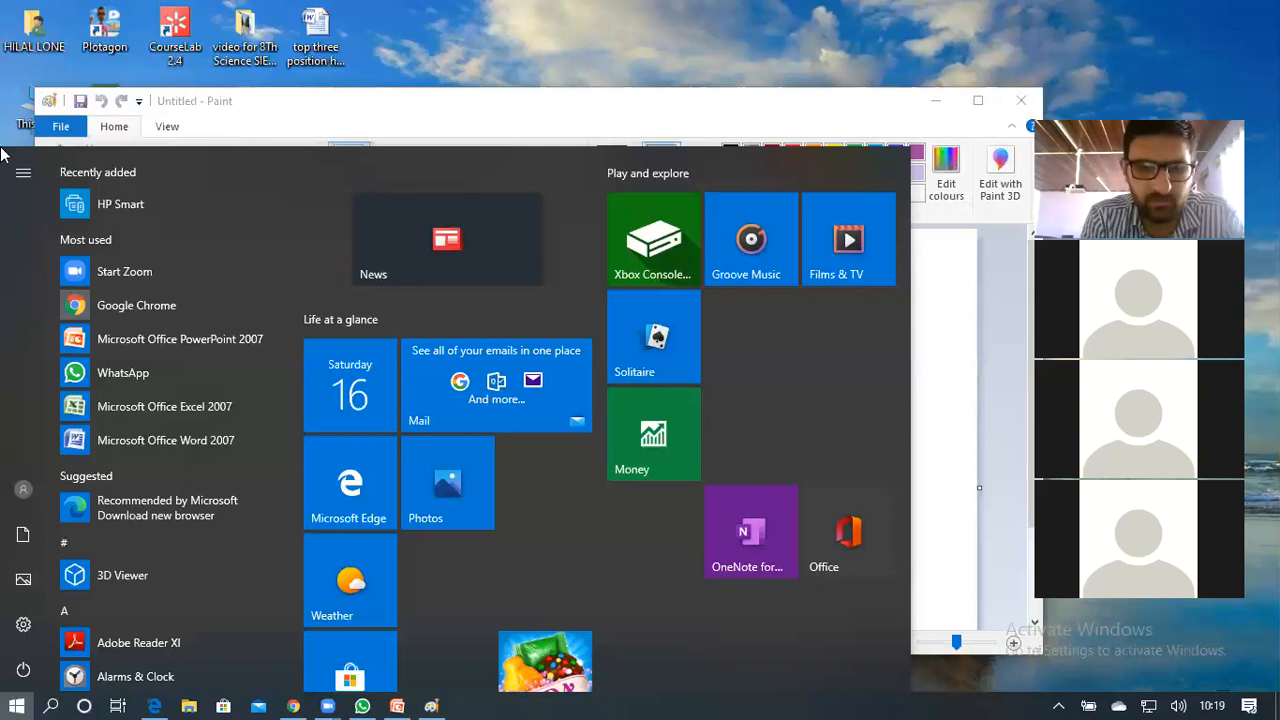
Search the Start menu for 'on' and launch the On-Screen Keyboard
type("on")
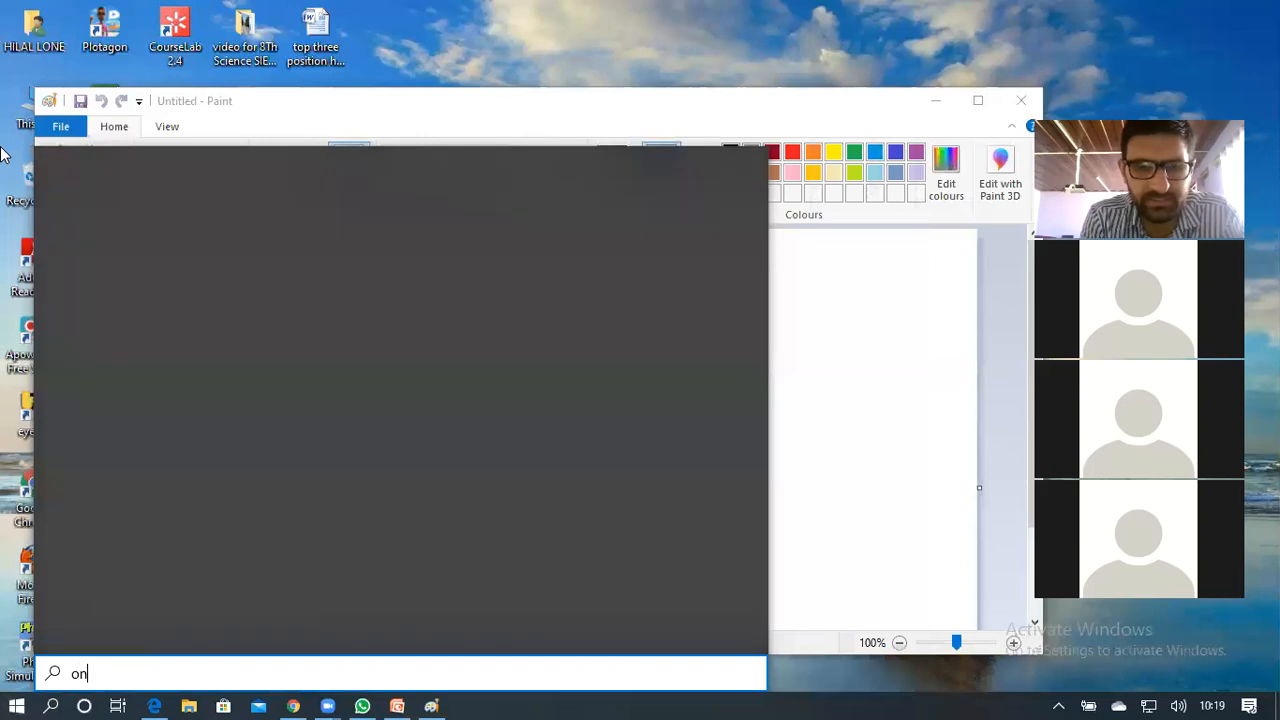
type("sc")
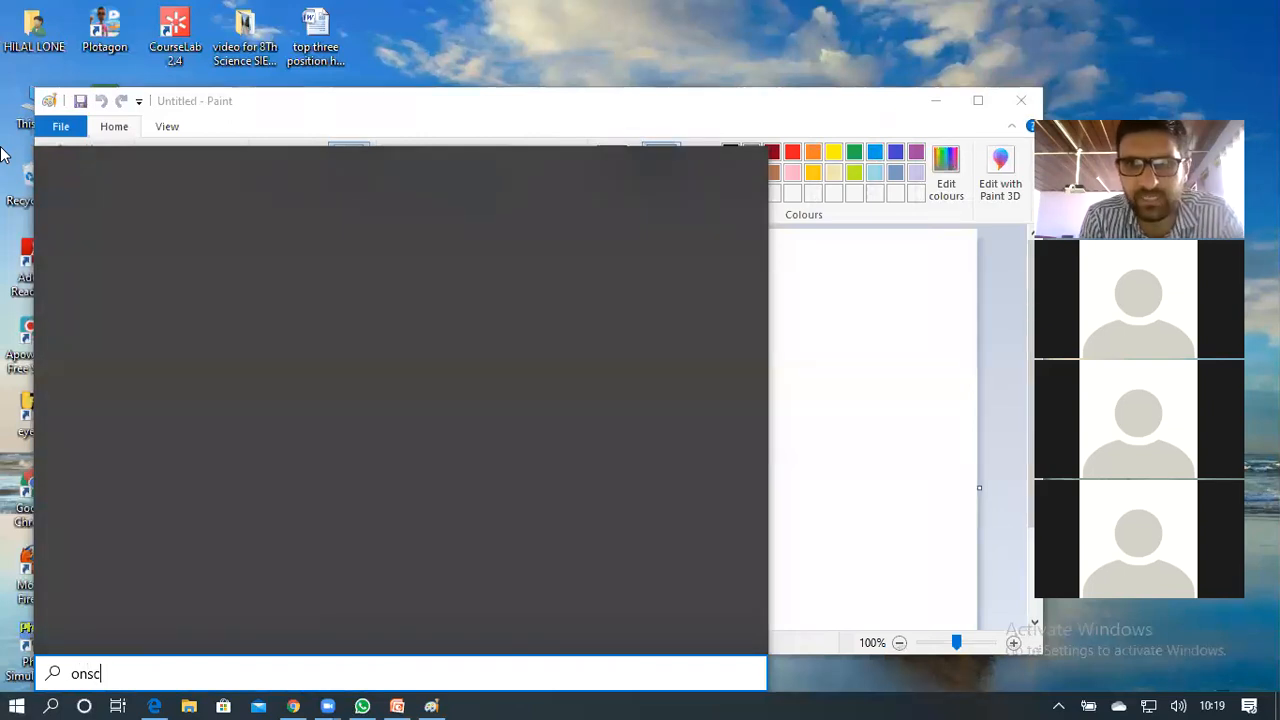
type("r")
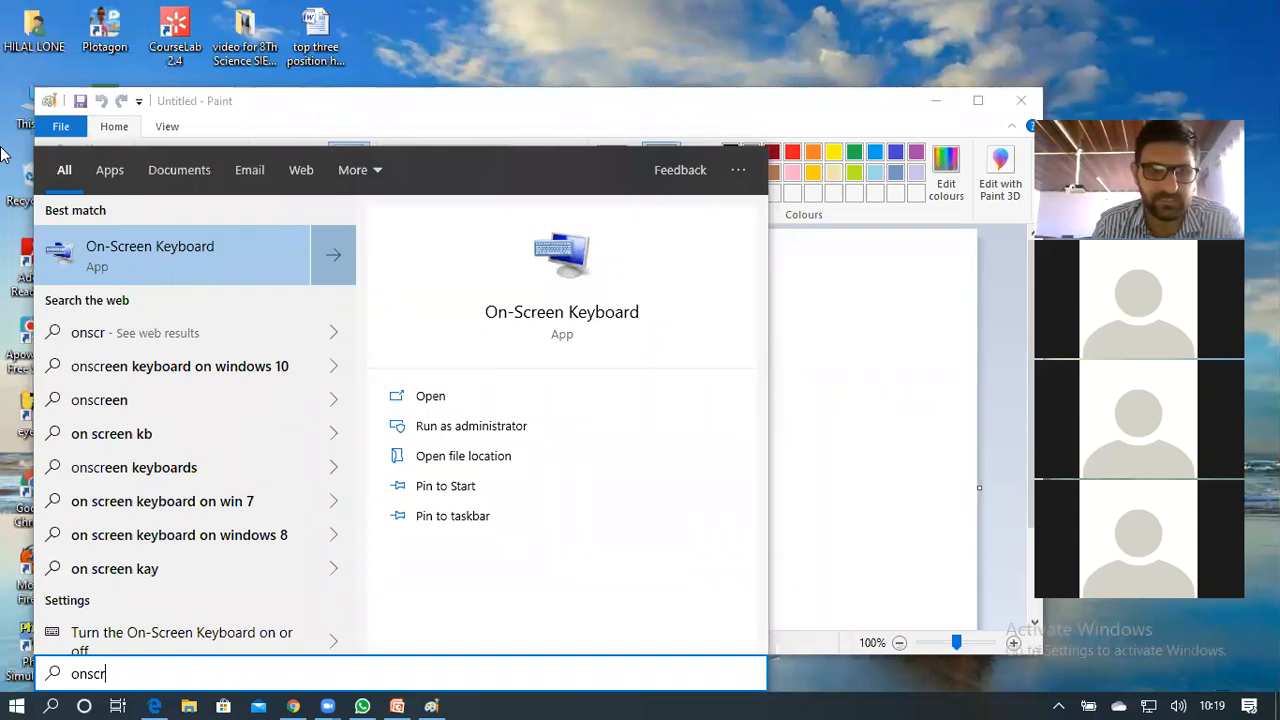
left_click(14, 702)
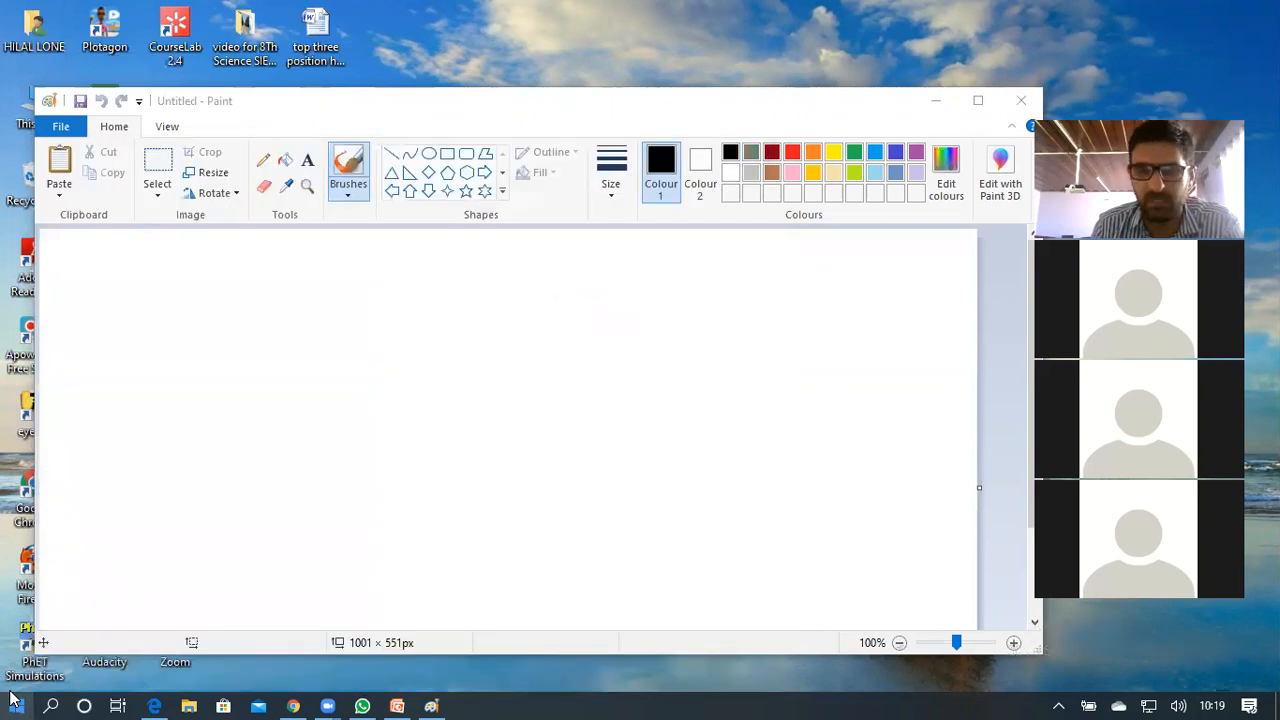
left_click(14, 702)
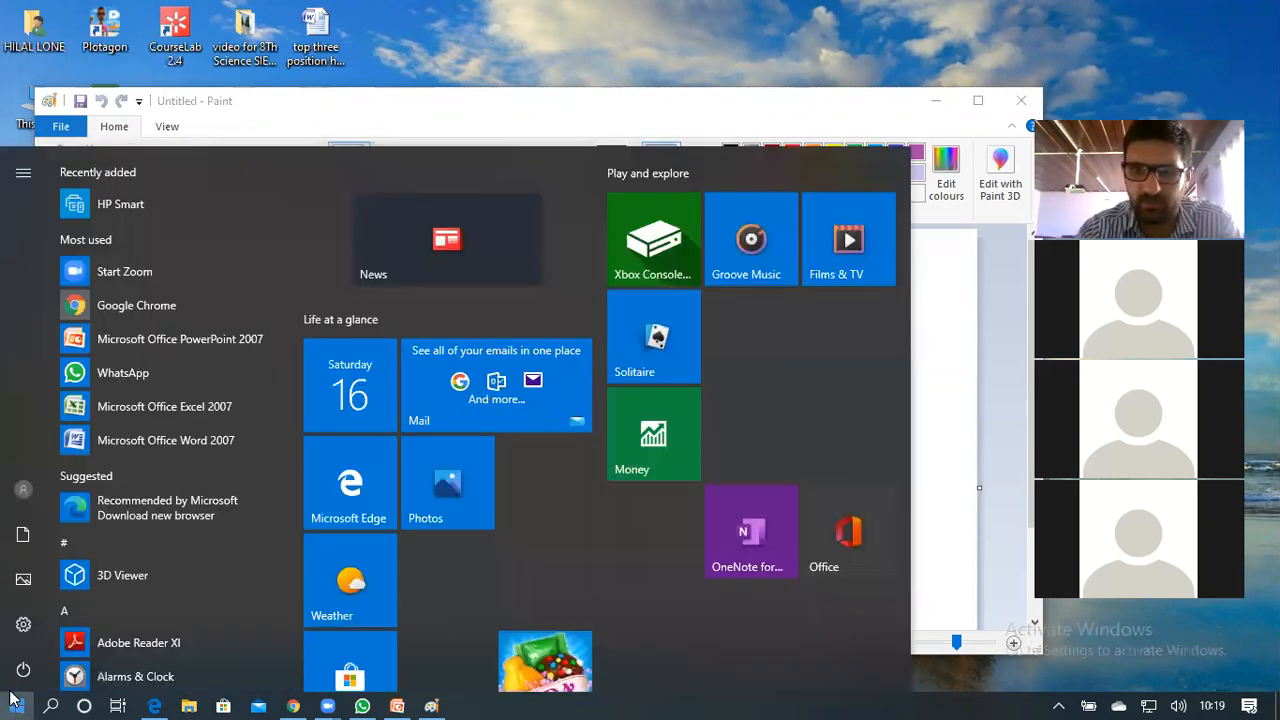
type("o")
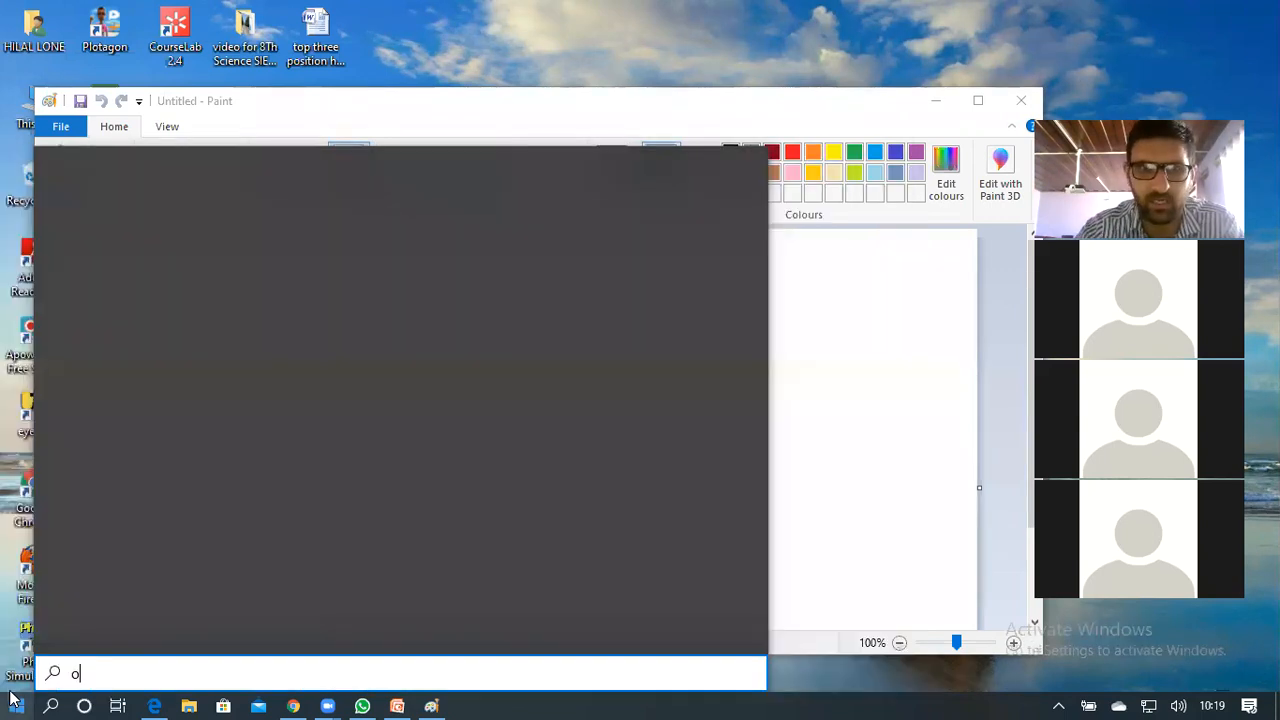
type("n")
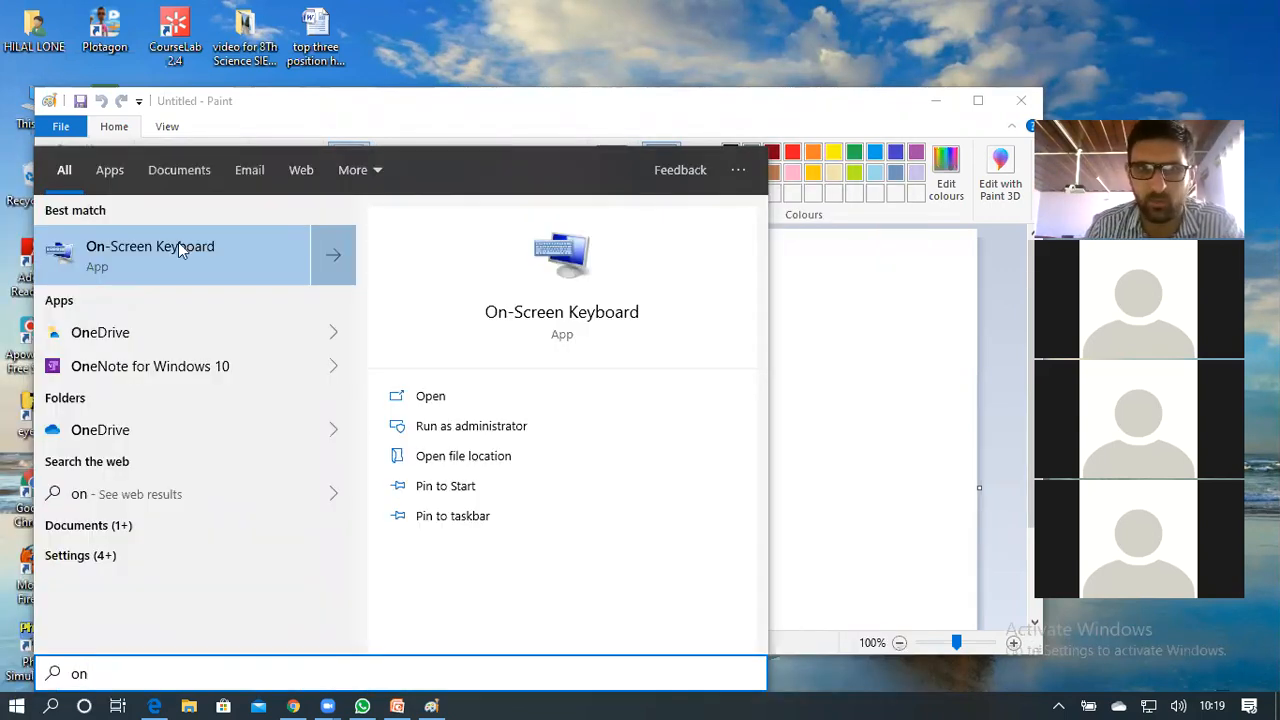
left_click(161, 264)
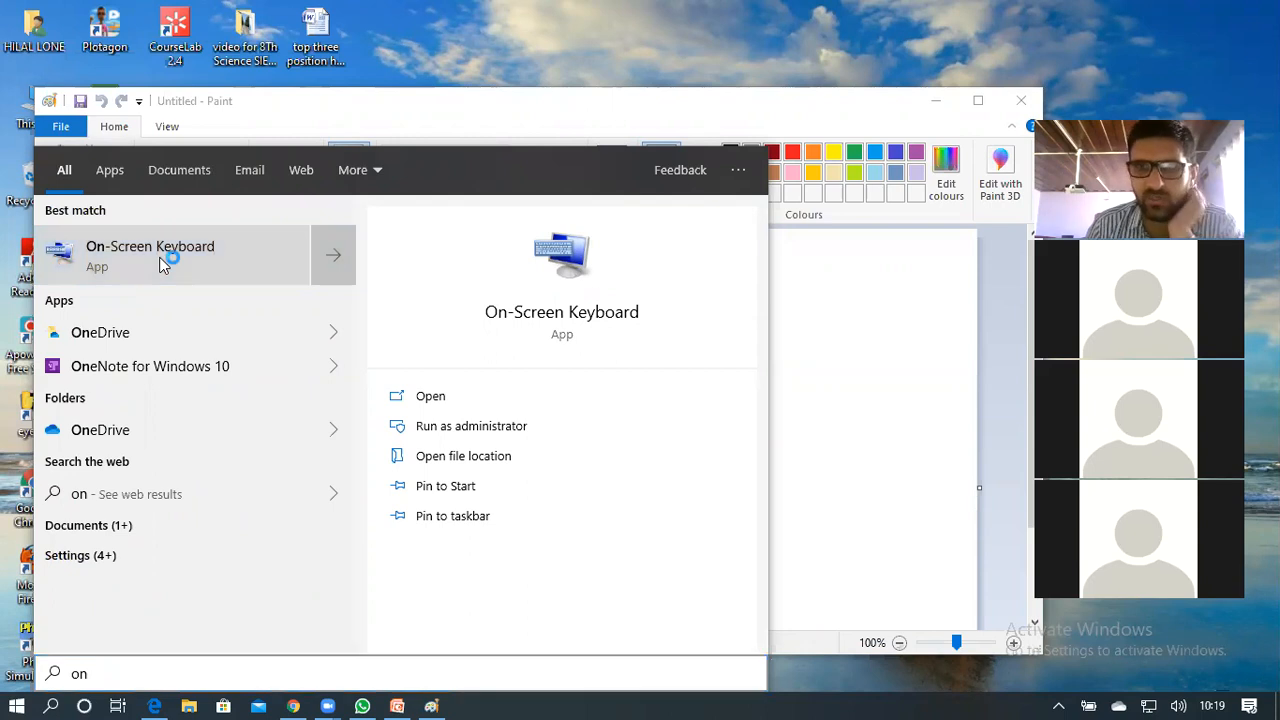
left_click(63, 128)
left_click(293, 174)
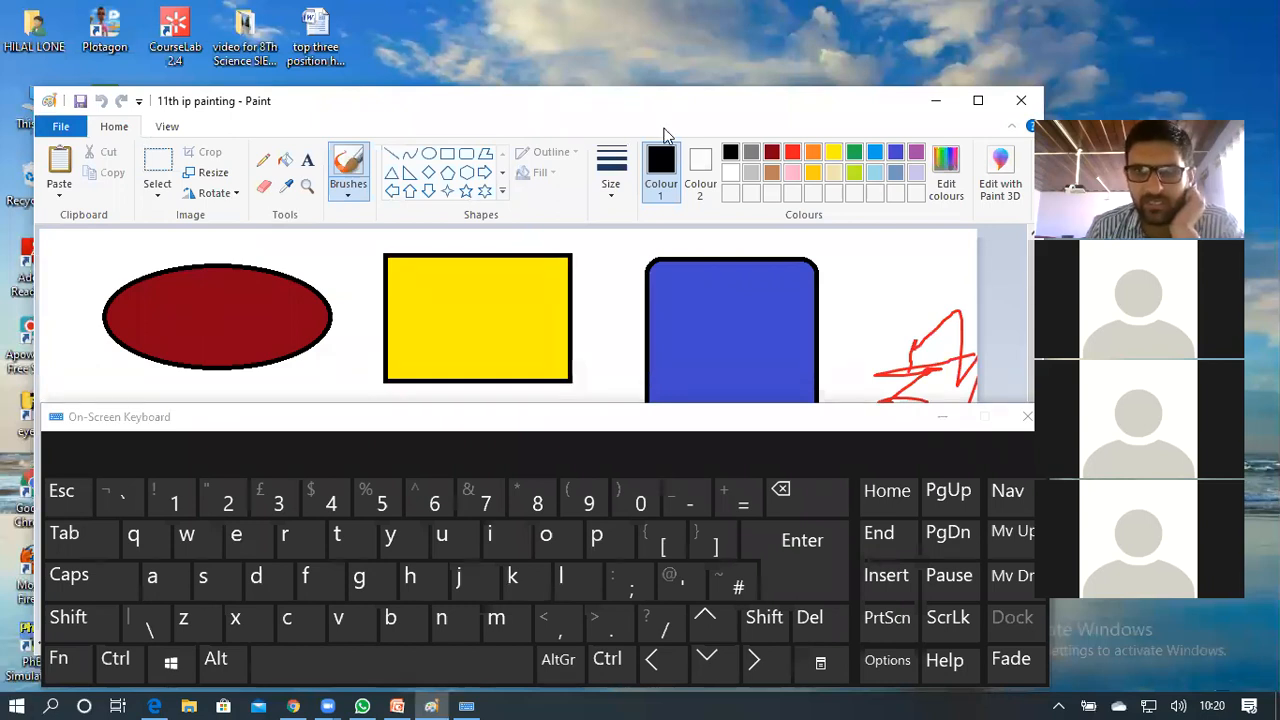
left_click(978, 101)
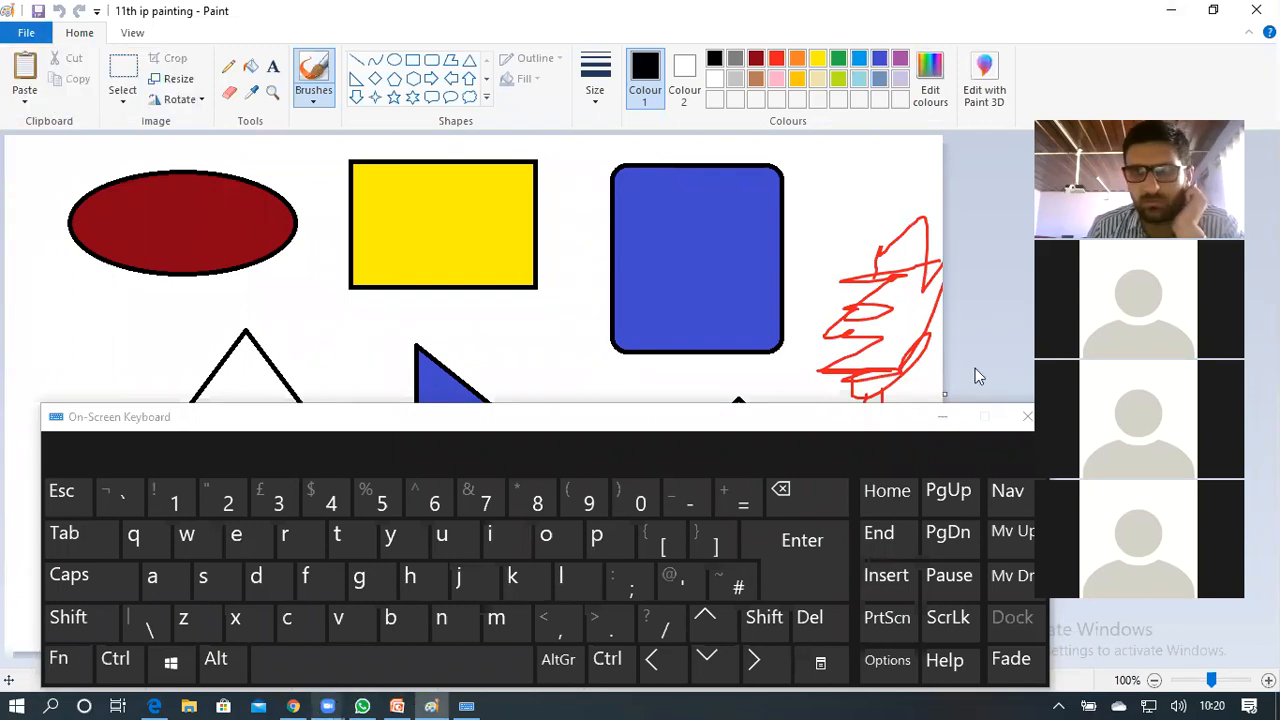
key("l")
left_click(1172, 18)
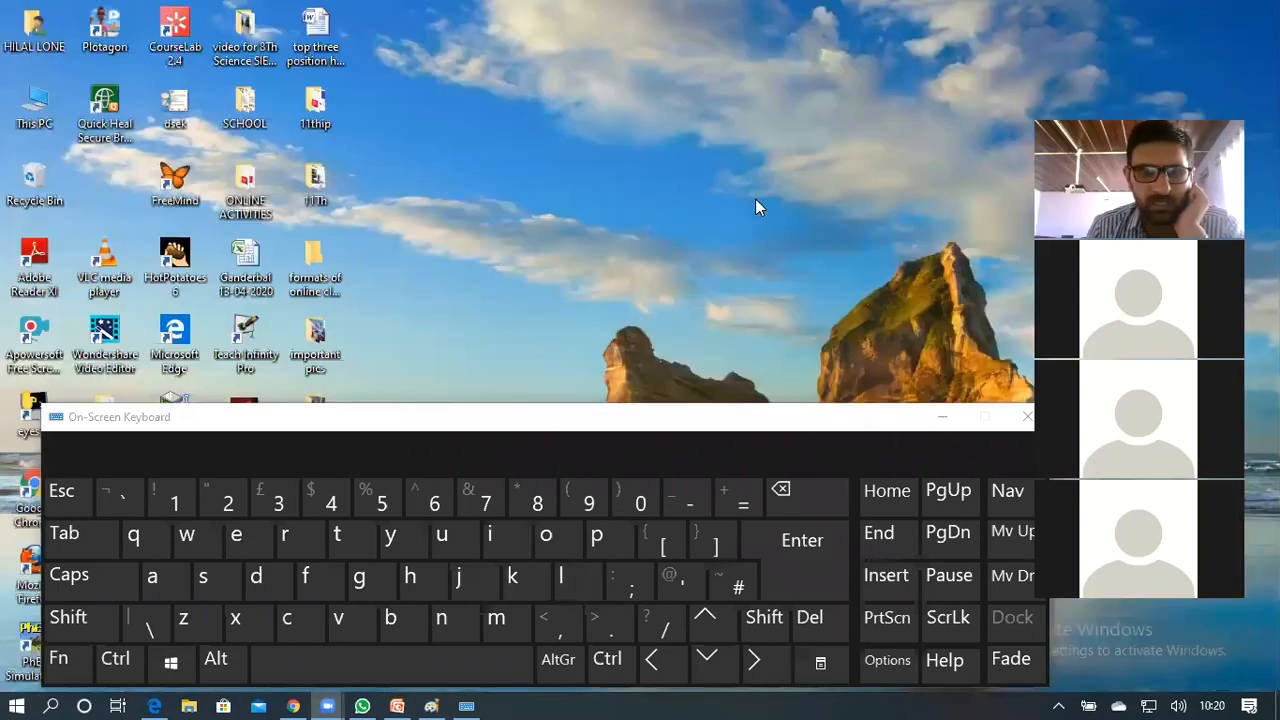
left_click(266, 488)
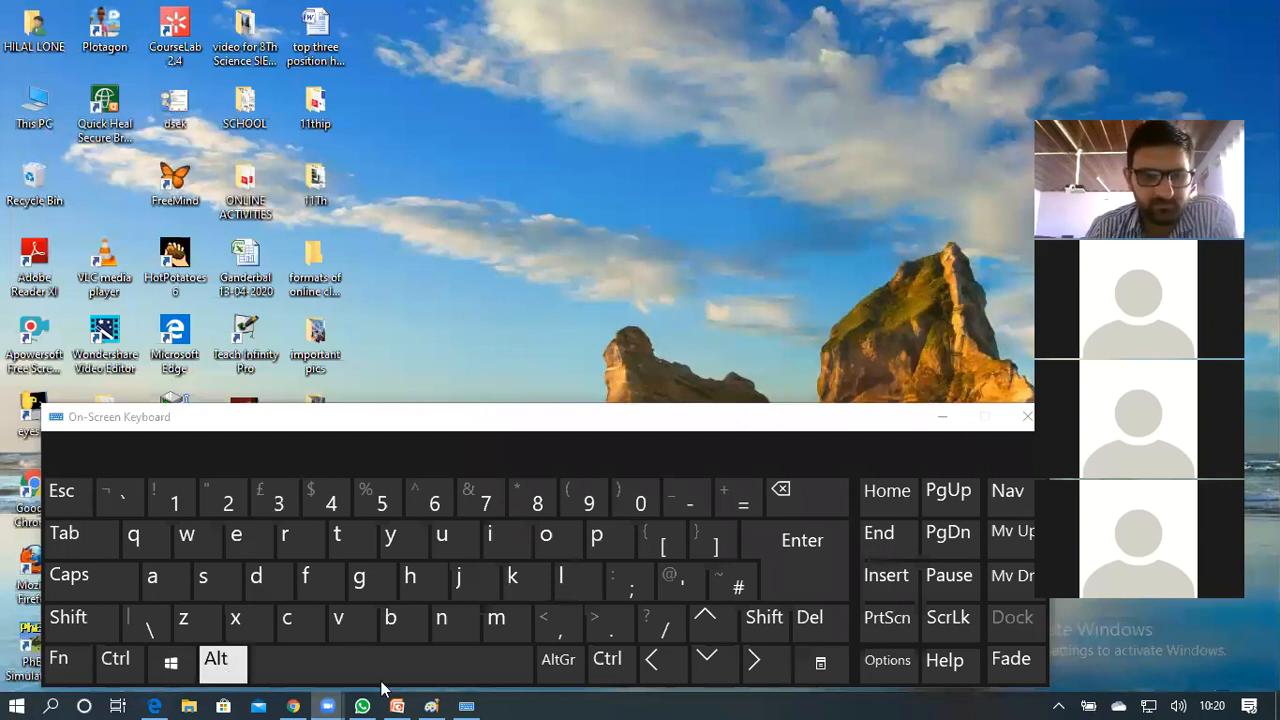
left_click(431, 705)
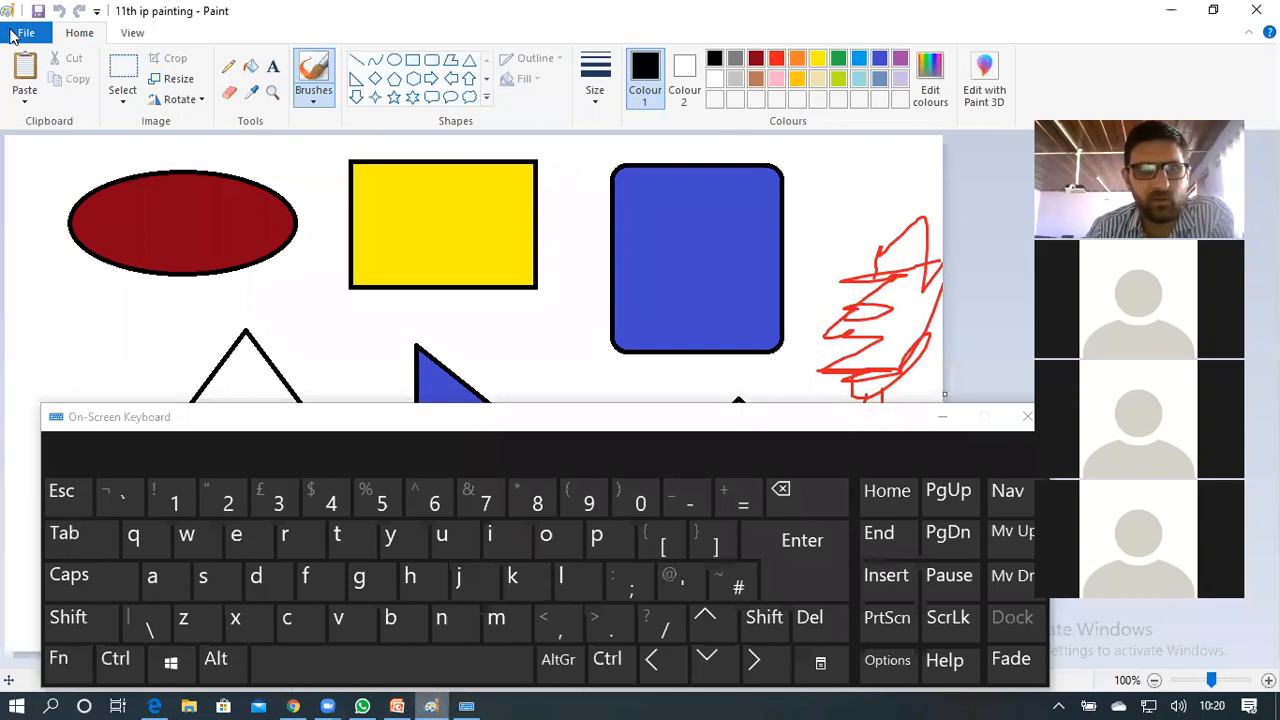
key("alt+f")
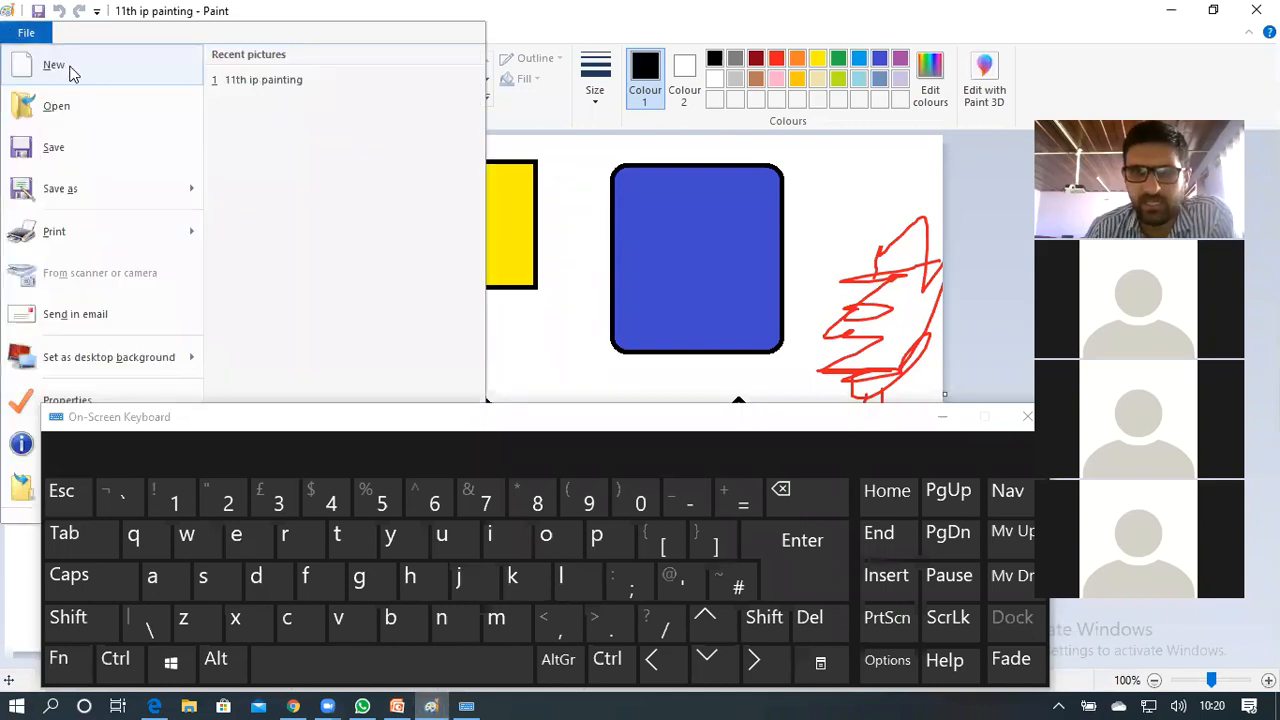
left_click(843, 186)
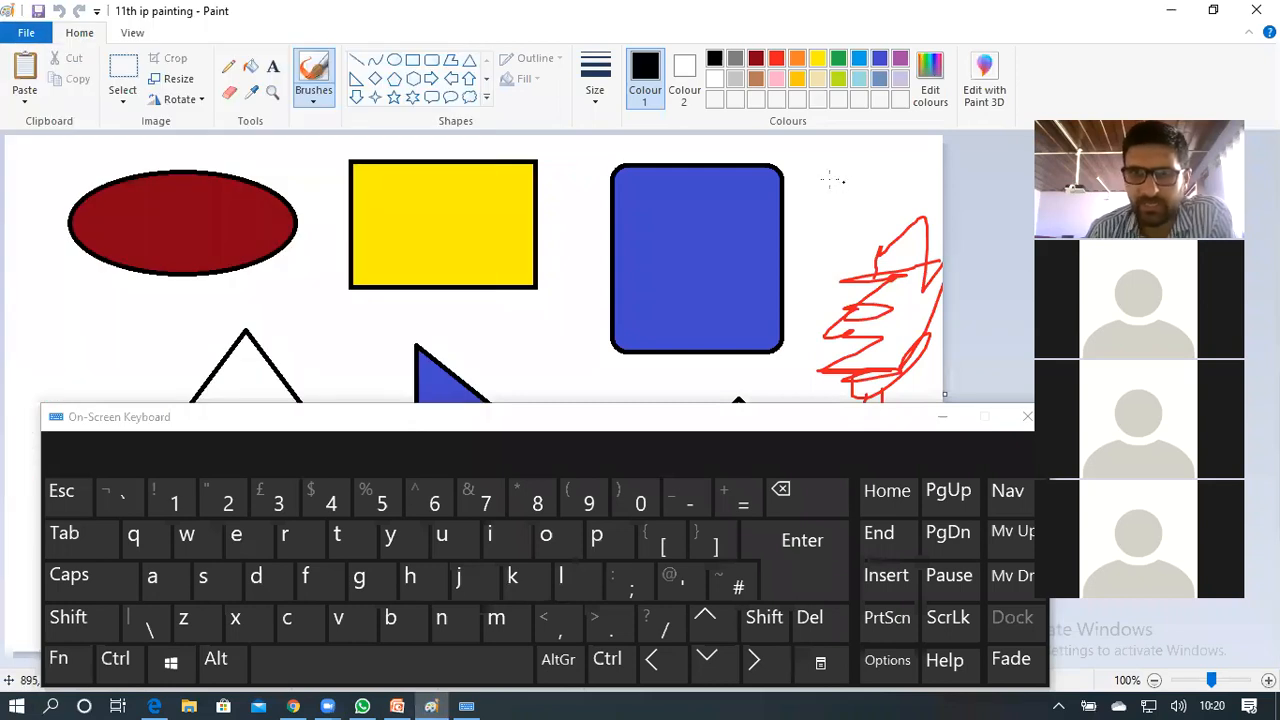
Use the On-Screen Keyboard's Ctrl+N for a new blank picture, then minimise the keyboard
left_click(115, 662)
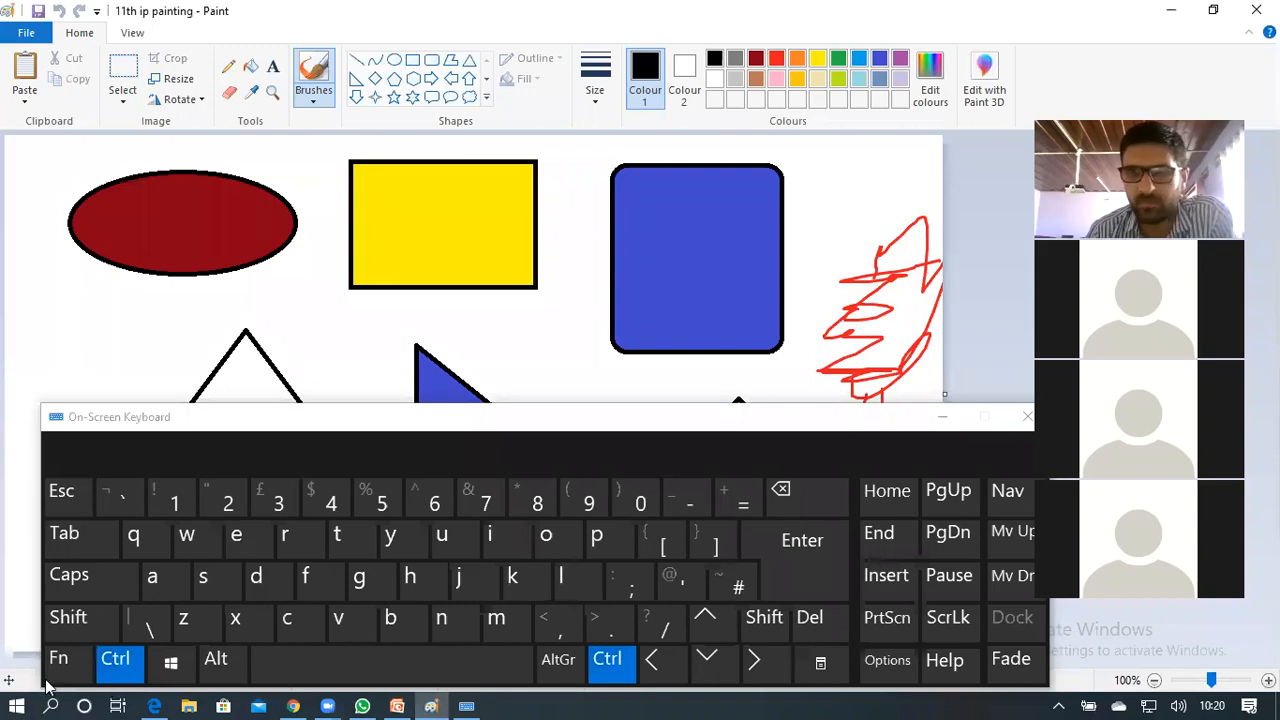
left_click(446, 626)
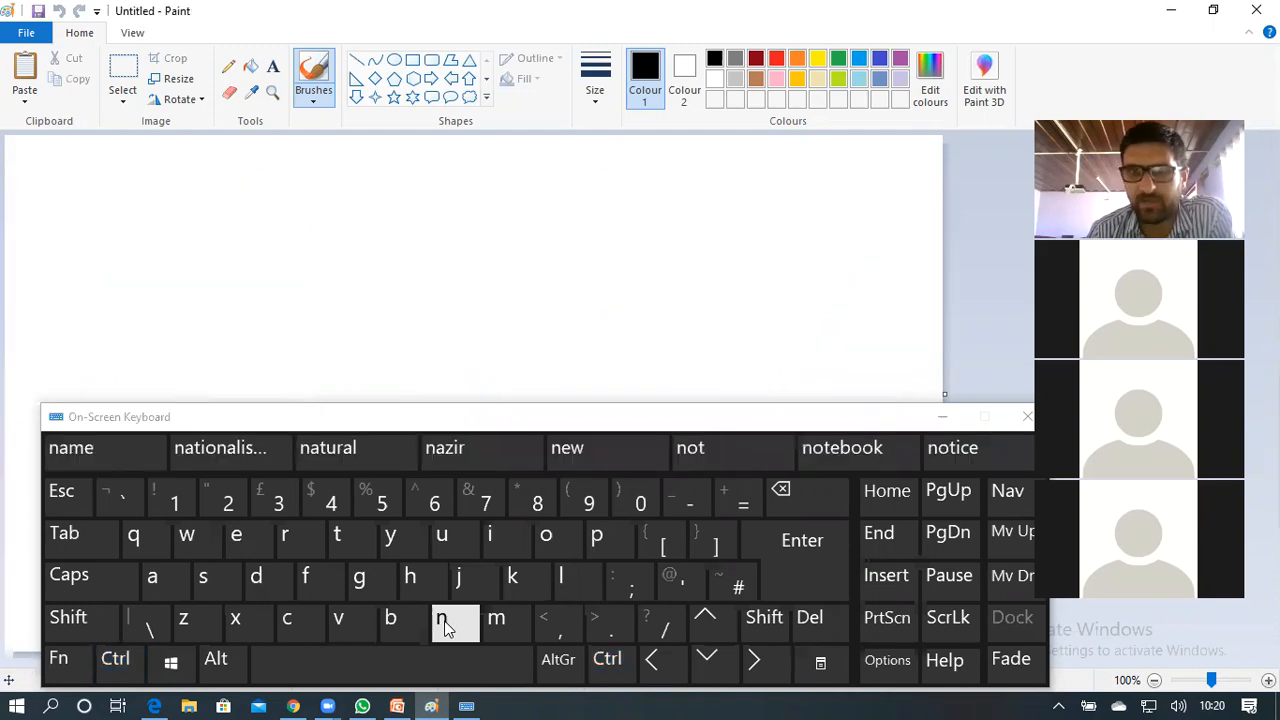
left_click(942, 417)
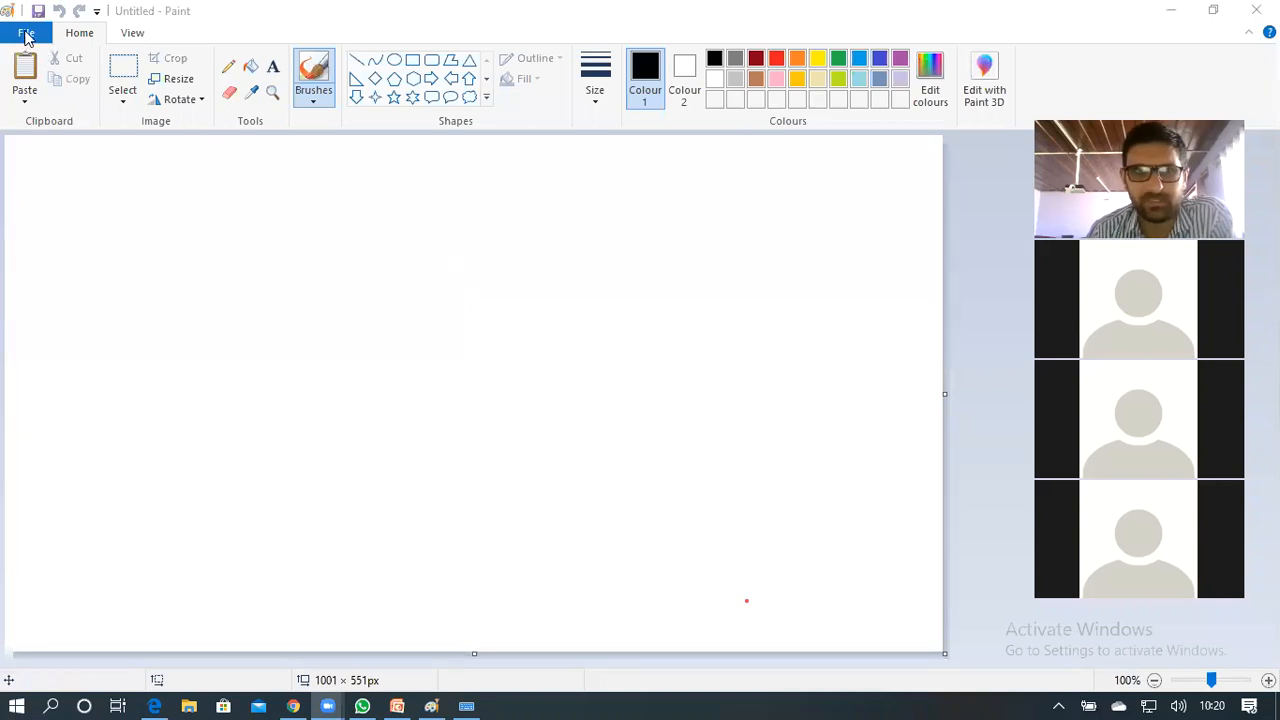
Restore the On-Screen Keyboard and use Ctrl+O to bring up Paint's Open dialog
left_click(27, 37)
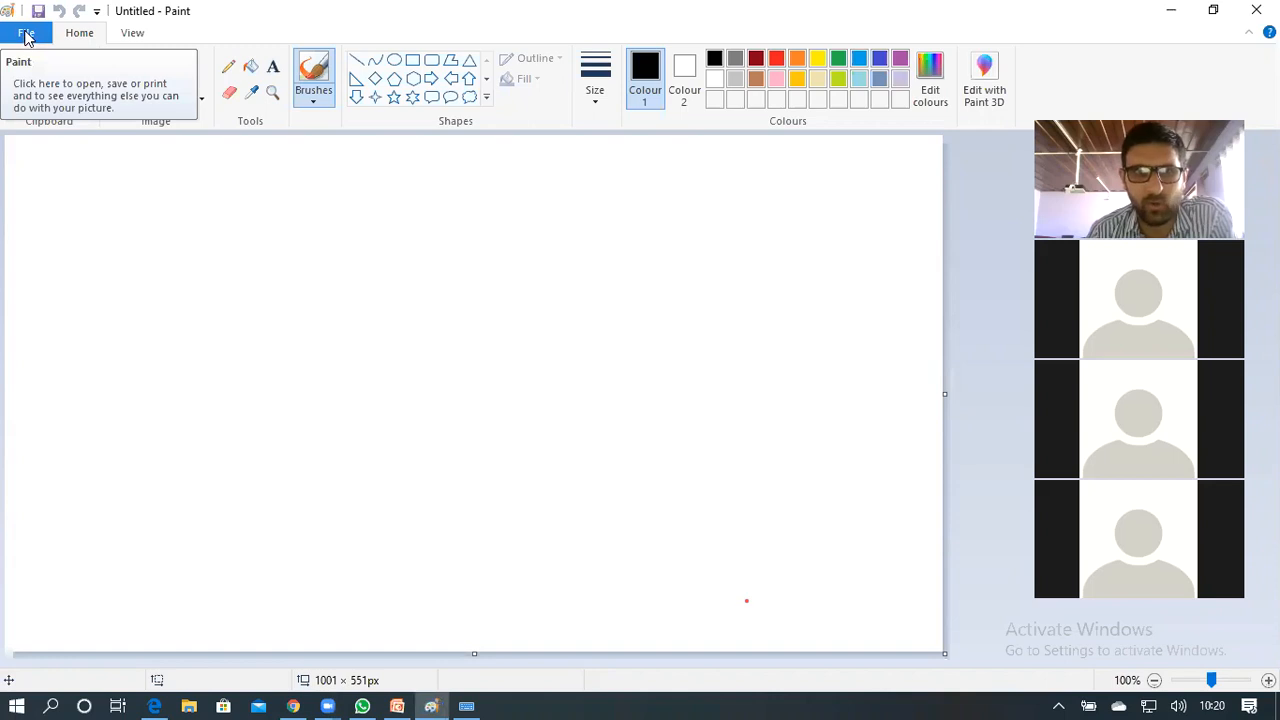
left_click(27, 35)
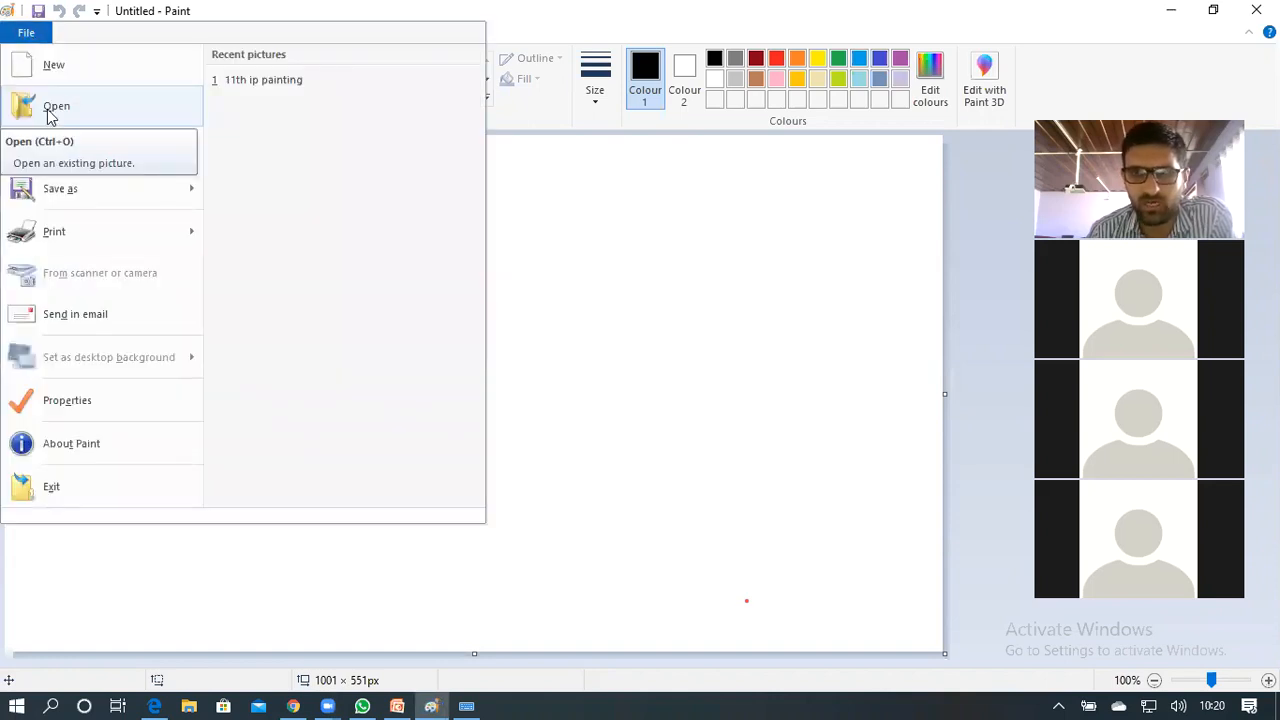
left_click(735, 252)
left_click(467, 700)
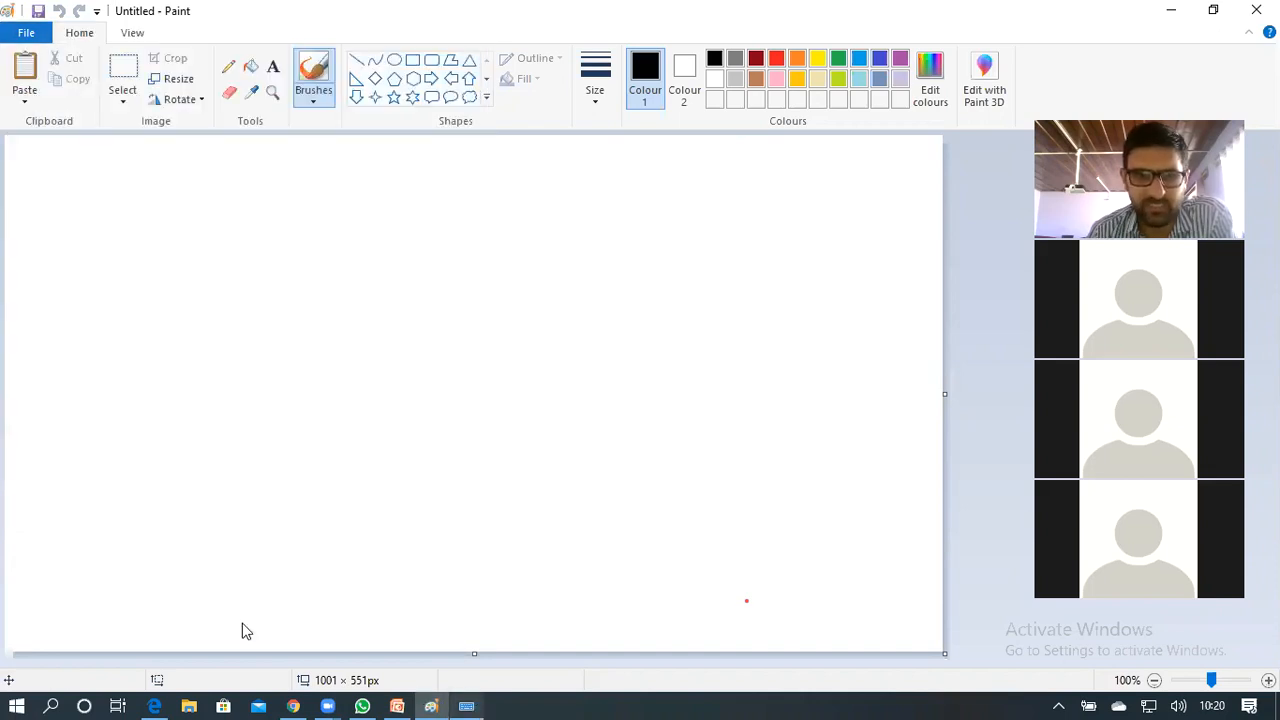
left_click(115, 659)
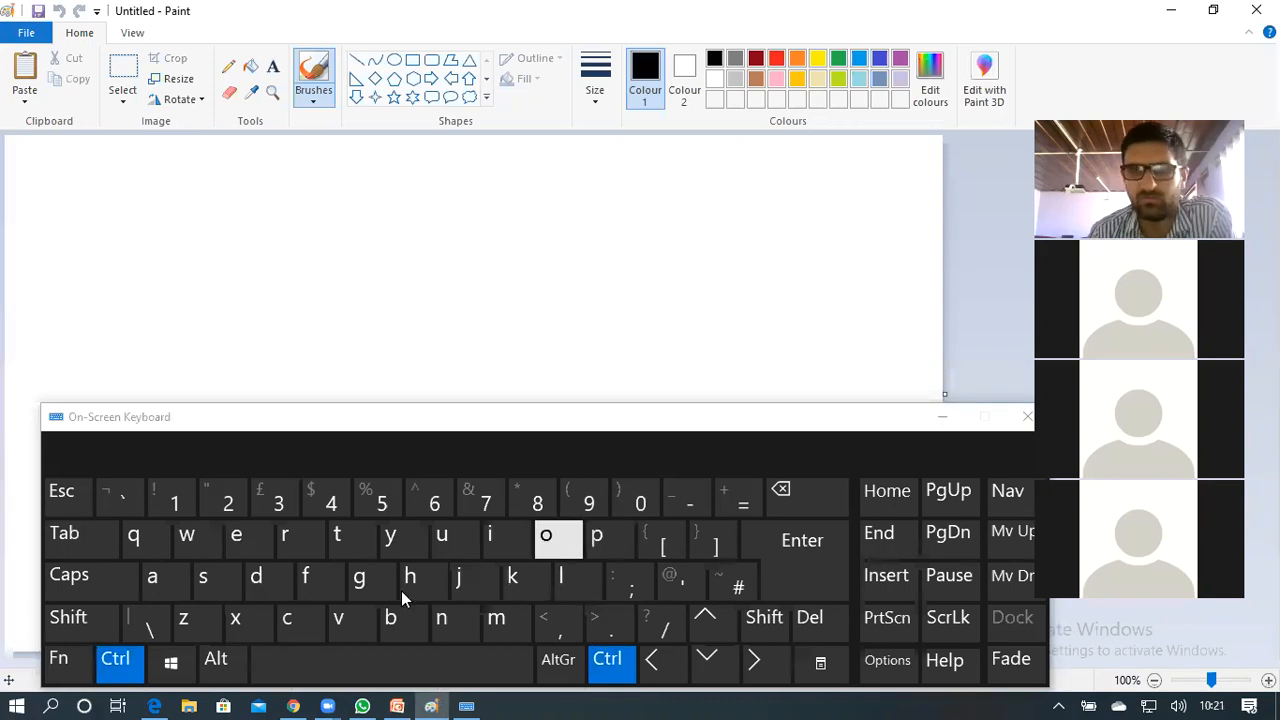
key("ctrl+o")
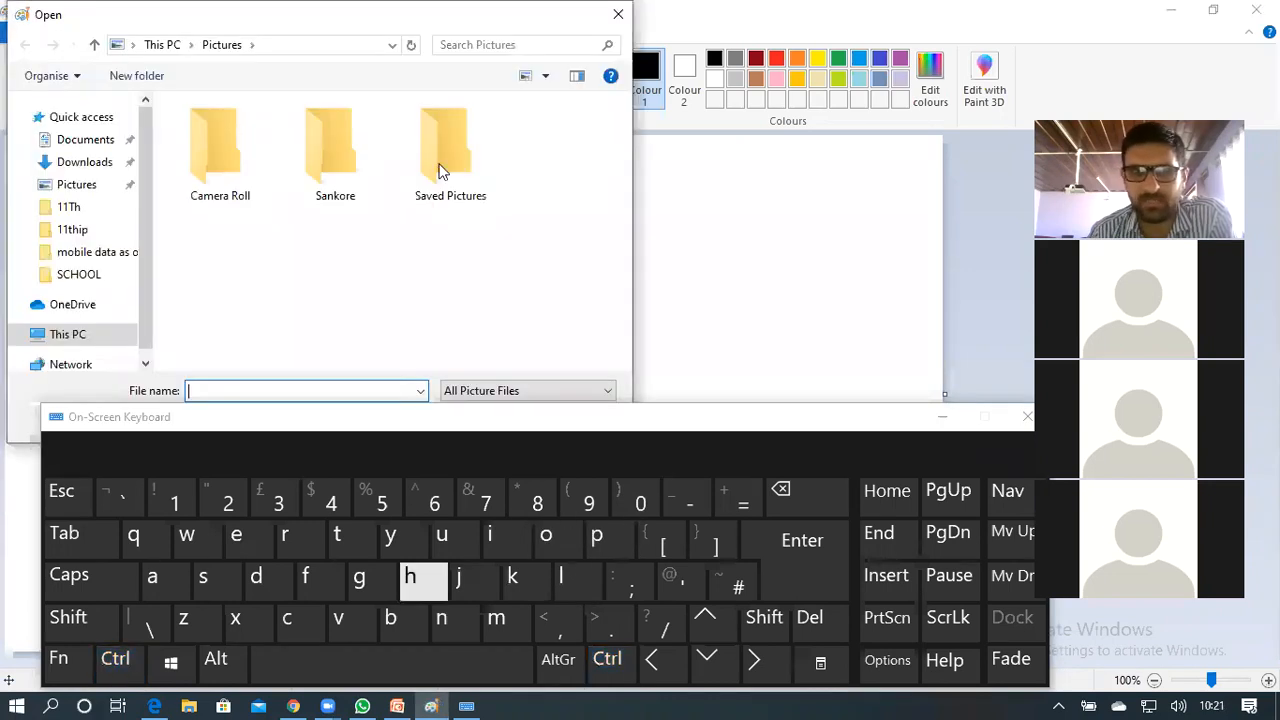
In the 11thip folder choose '11th ip painting', hide the keyboard and open it
left_click(70, 230)
left_click(220, 155)
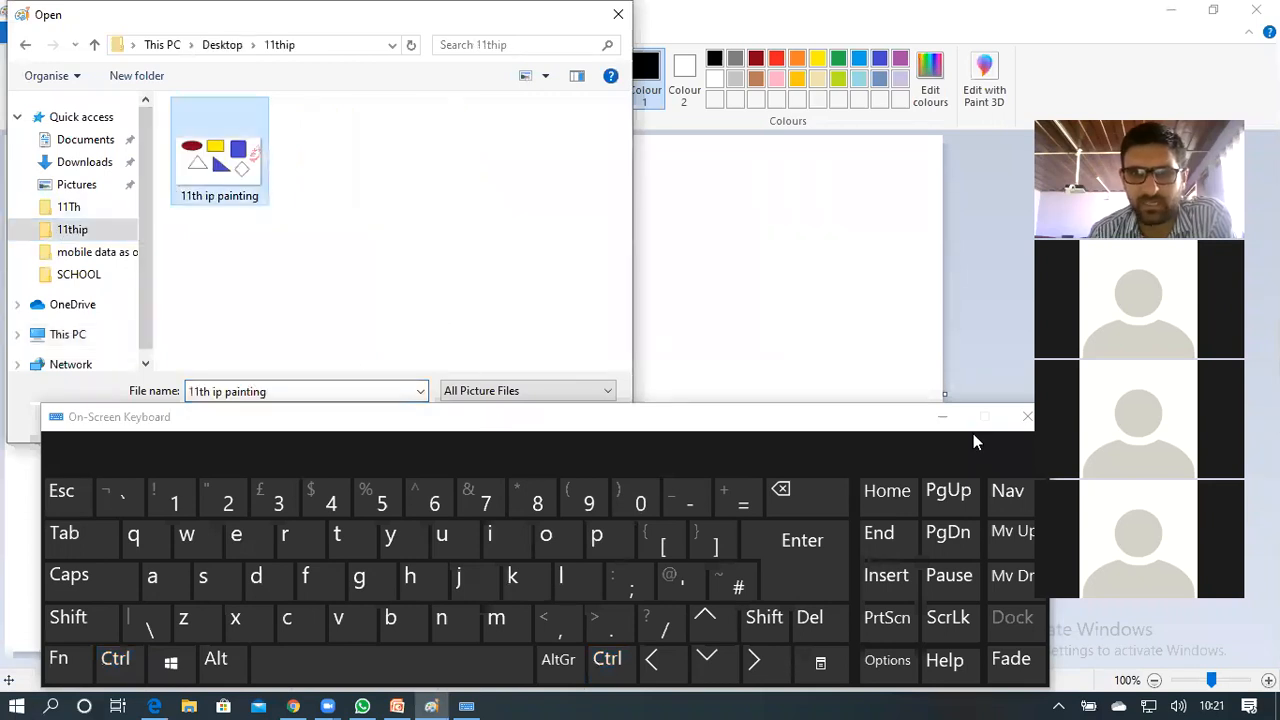
left_click(944, 419)
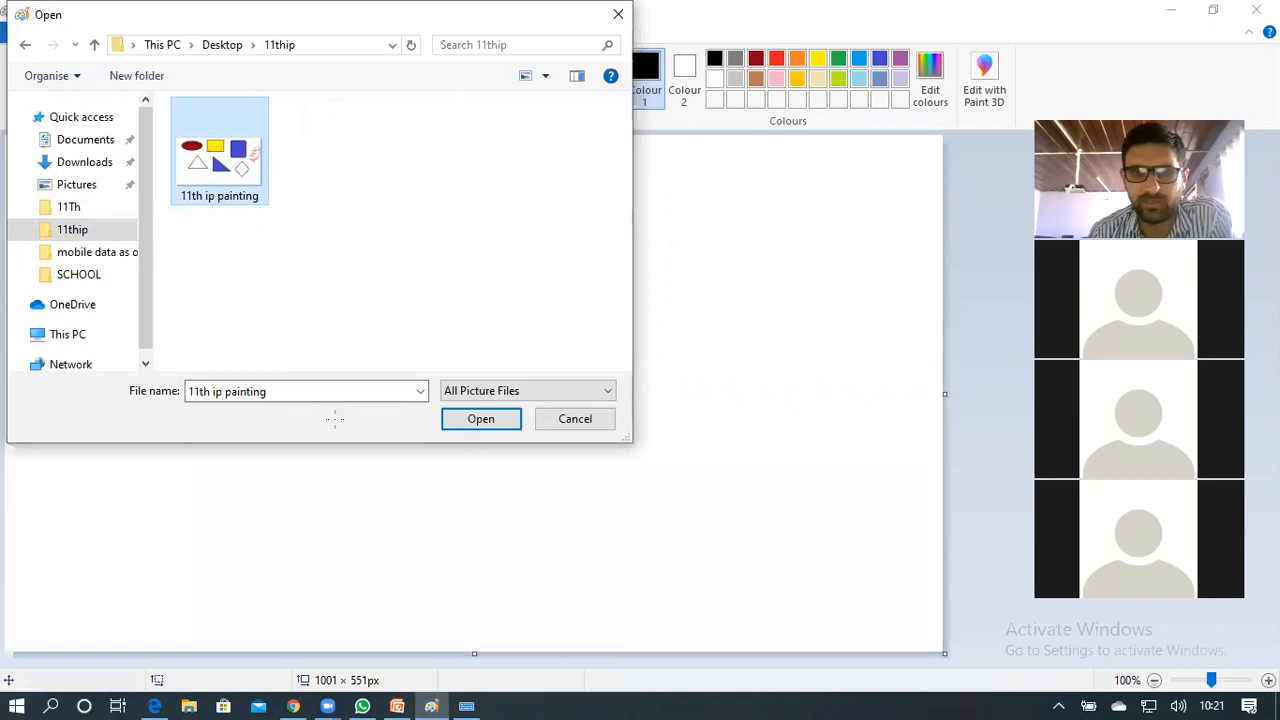
left_click(467, 424)
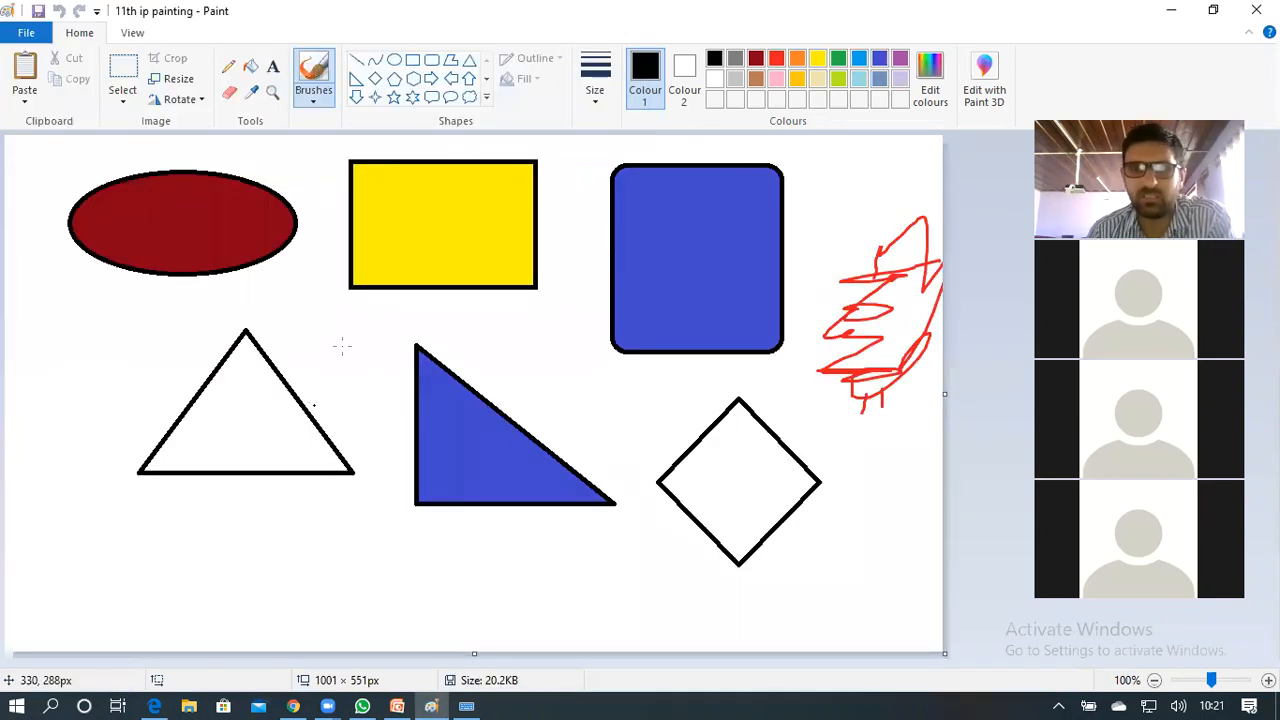
Glance at the File menu, dismiss it, and start a new blank picture with Ctrl+N
left_click(24, 36)
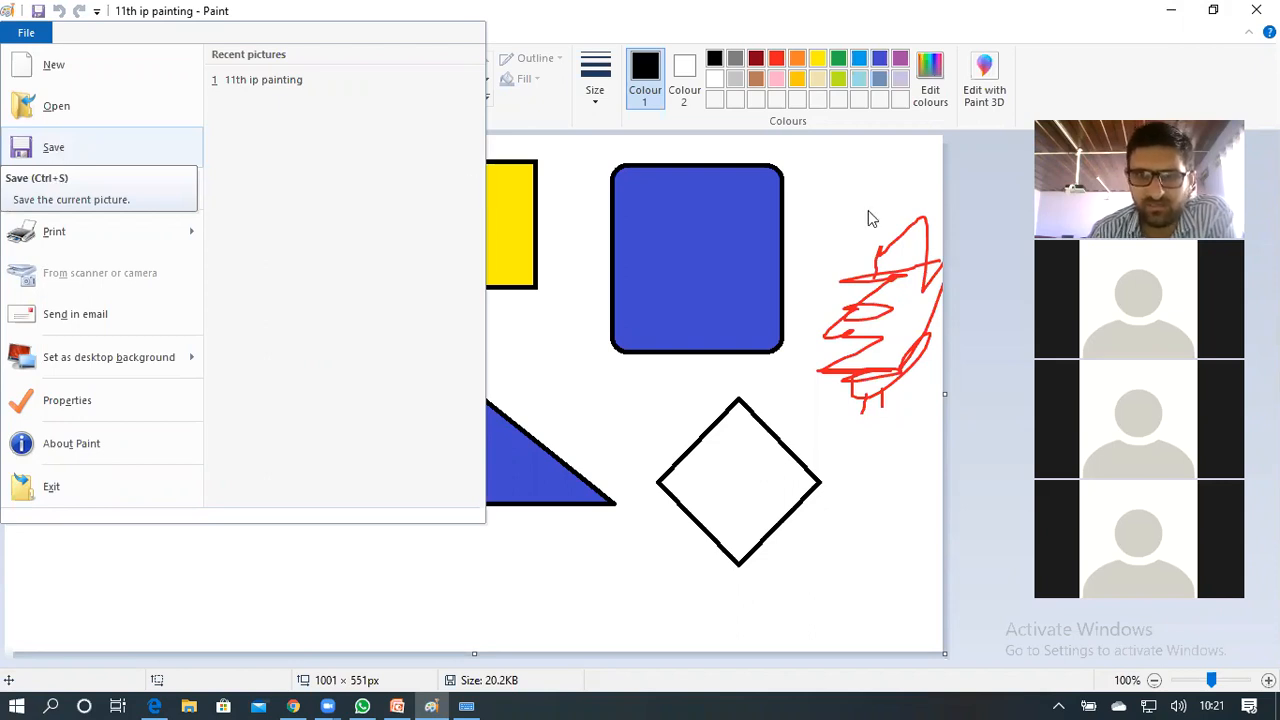
key("Escape")
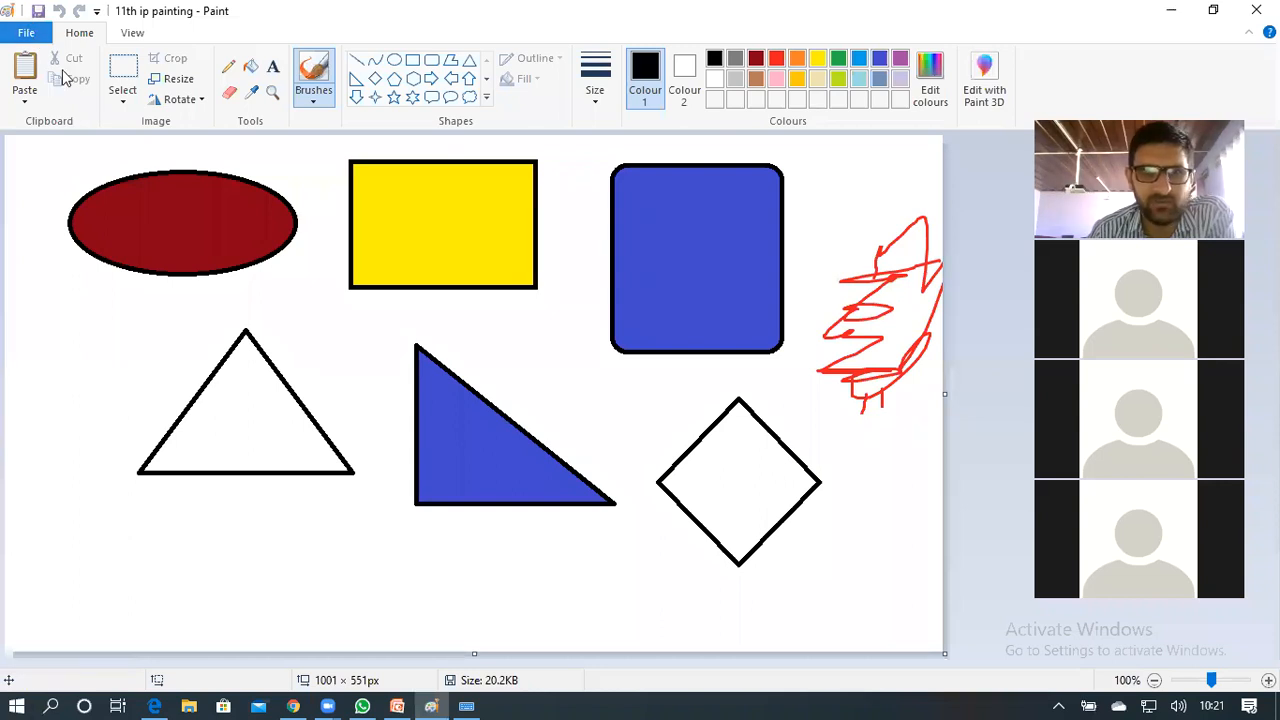
key("ctrl+n")
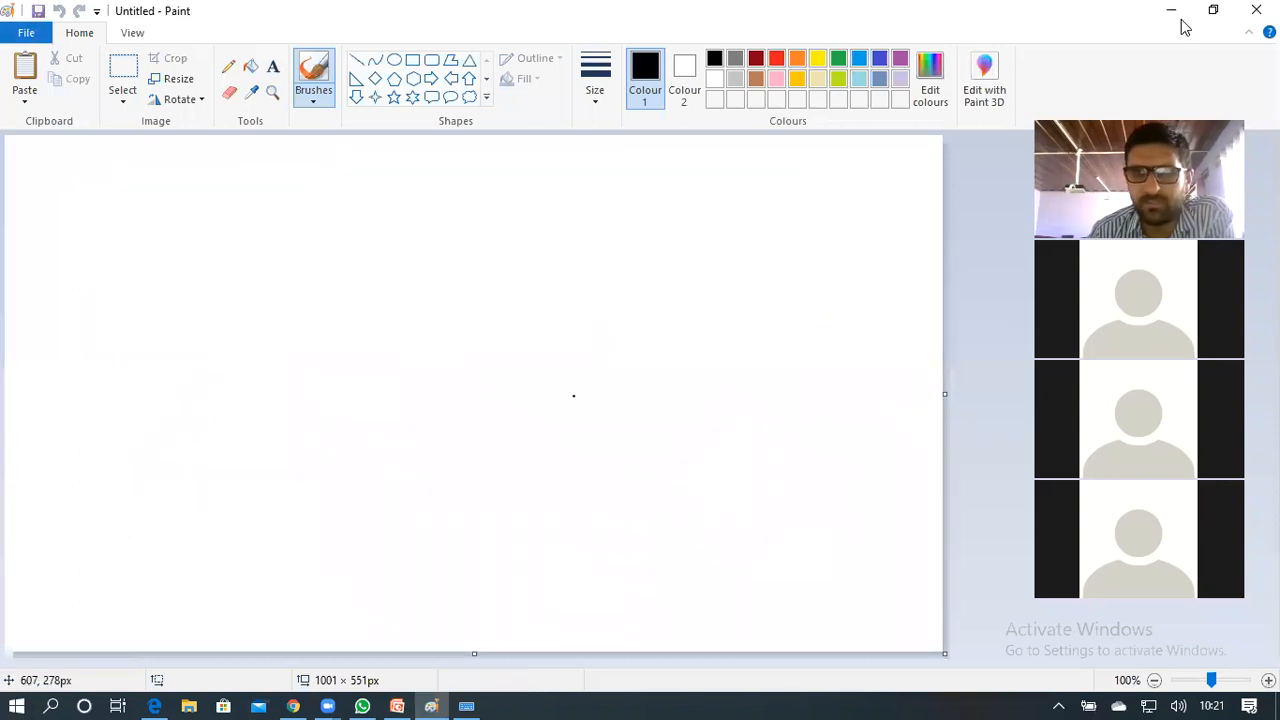
Minimise and restore Paint, test and undo a dot on the blank canvas, and choose Pentagon
left_click(443, 702)
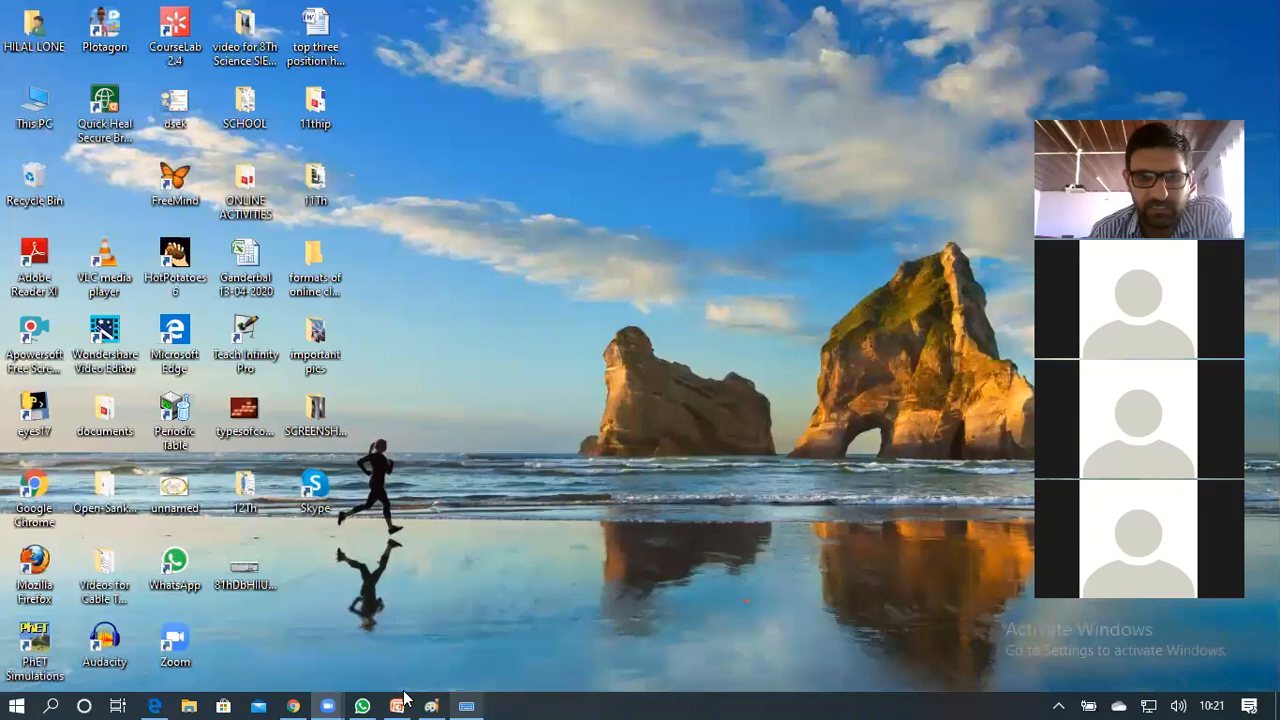
left_click(432, 704)
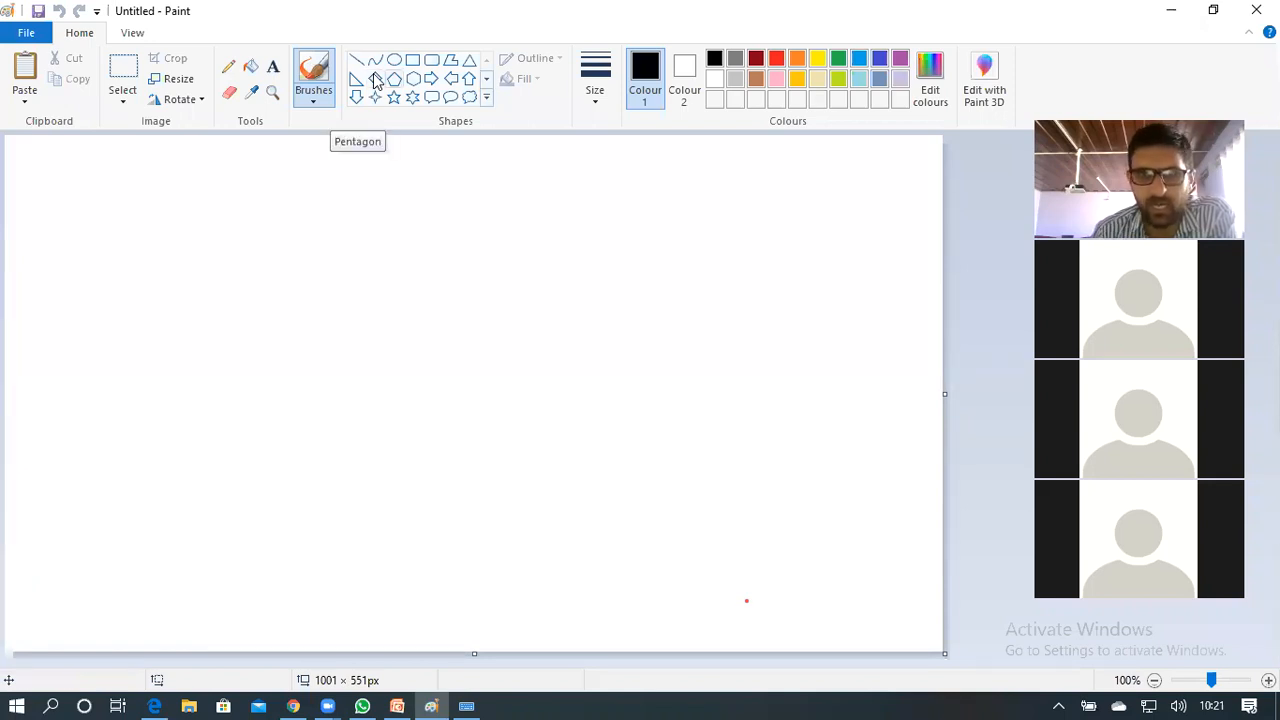
left_click(600, 246)
key("ctrl+z")
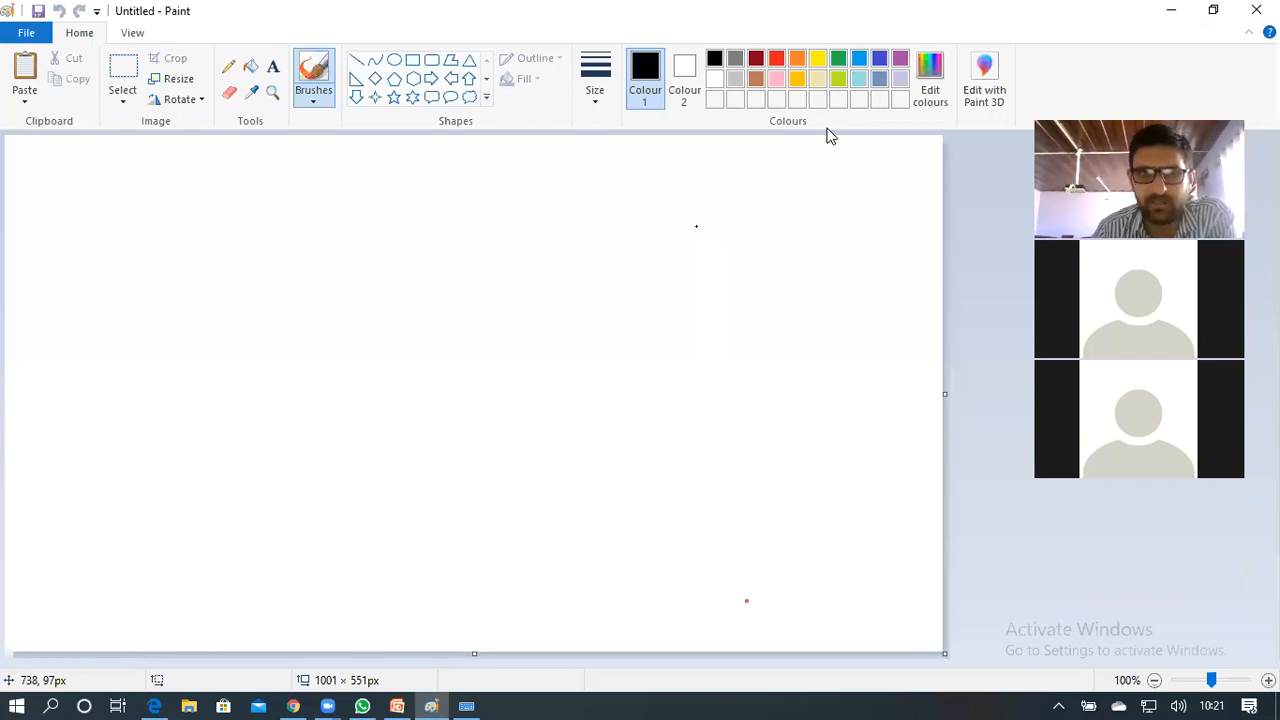
left_click(394, 79)
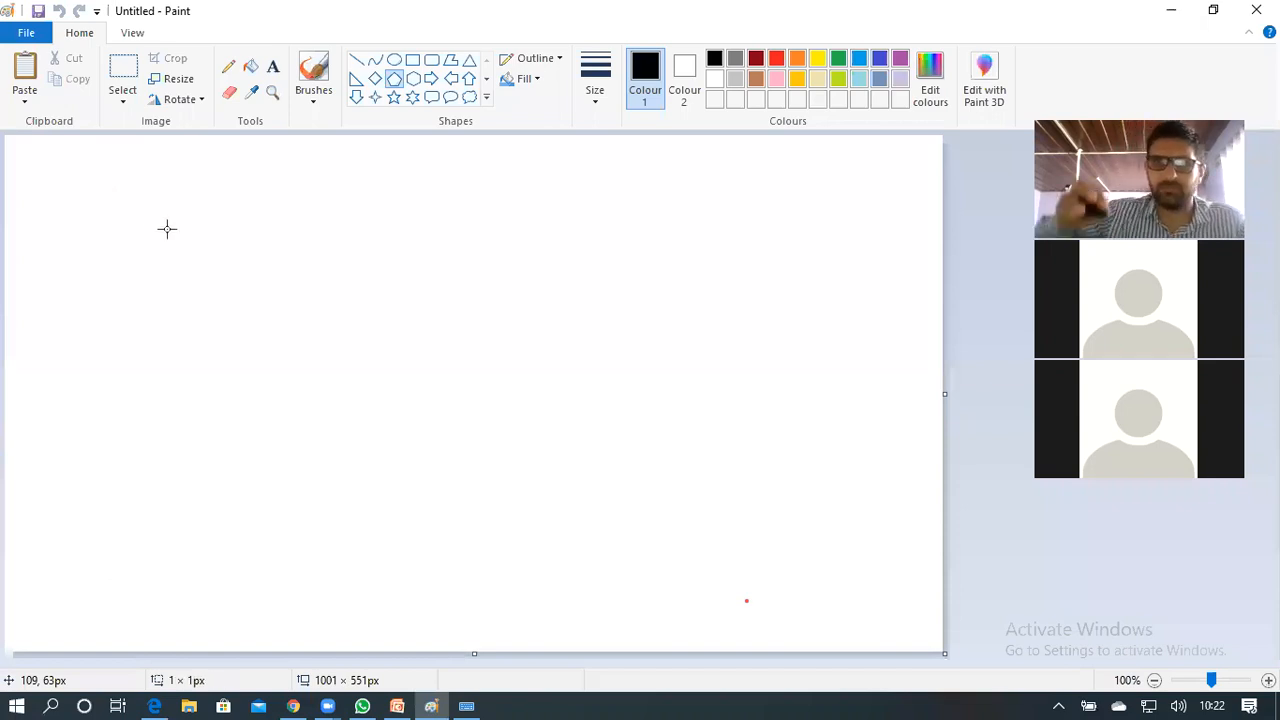
Draw a small pentagon at the top left and a large pentagon in the upper middle
left_click_drag(167, 229, 170, 231)
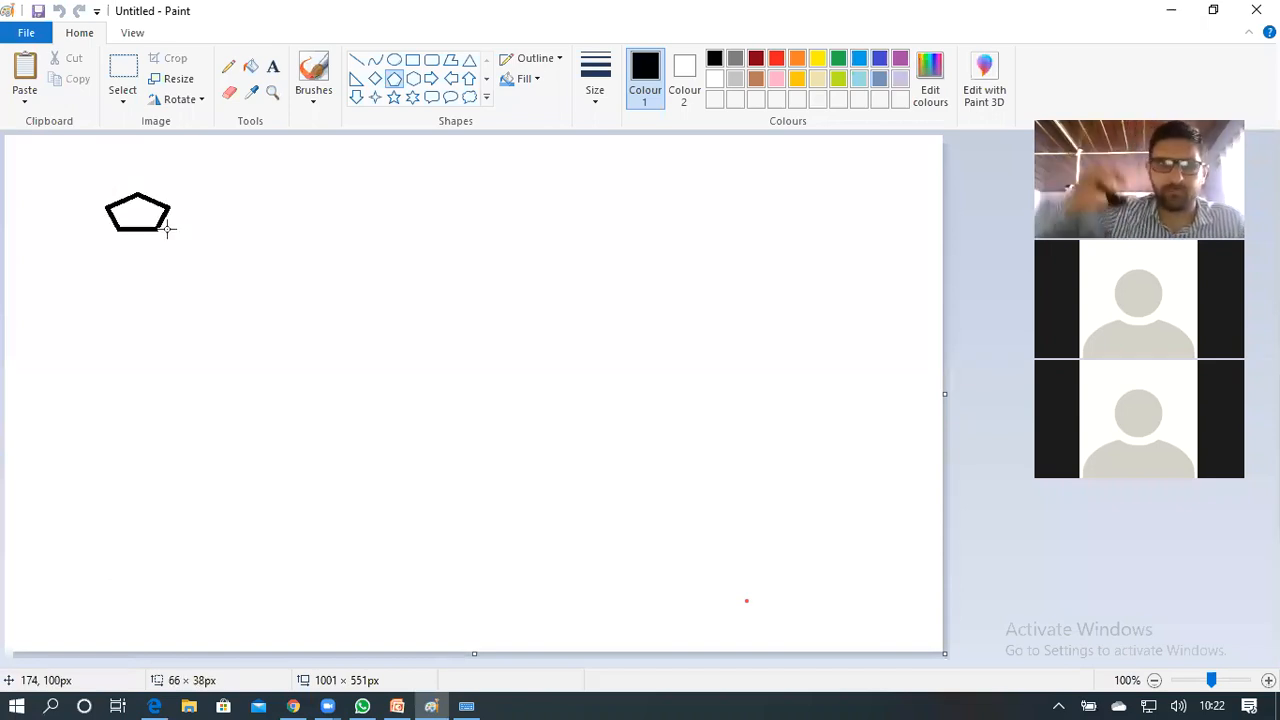
left_click(319, 195)
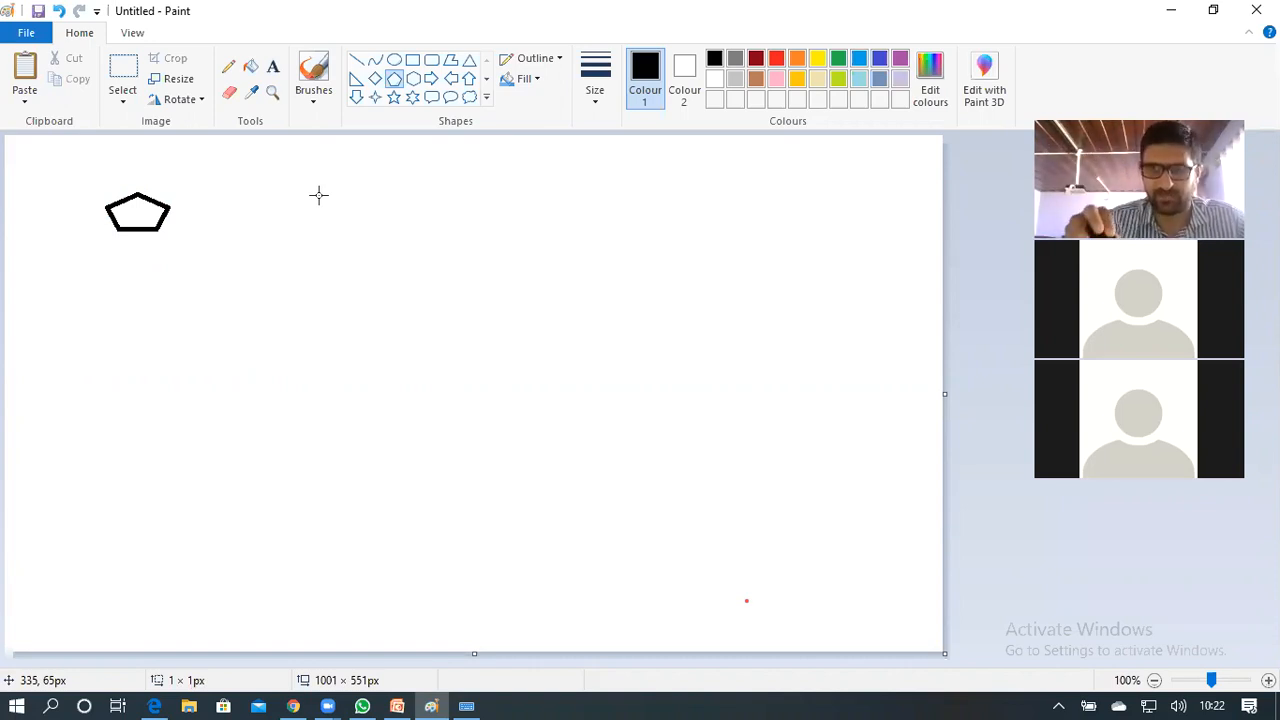
mouse_move(318, 194)
left_mouse_down()
mouse_move(346, 263)
mouse_move(458, 403)
left_mouse_up()
left_click_drag(545, 406, 547, 407)
left_click(707, 351)
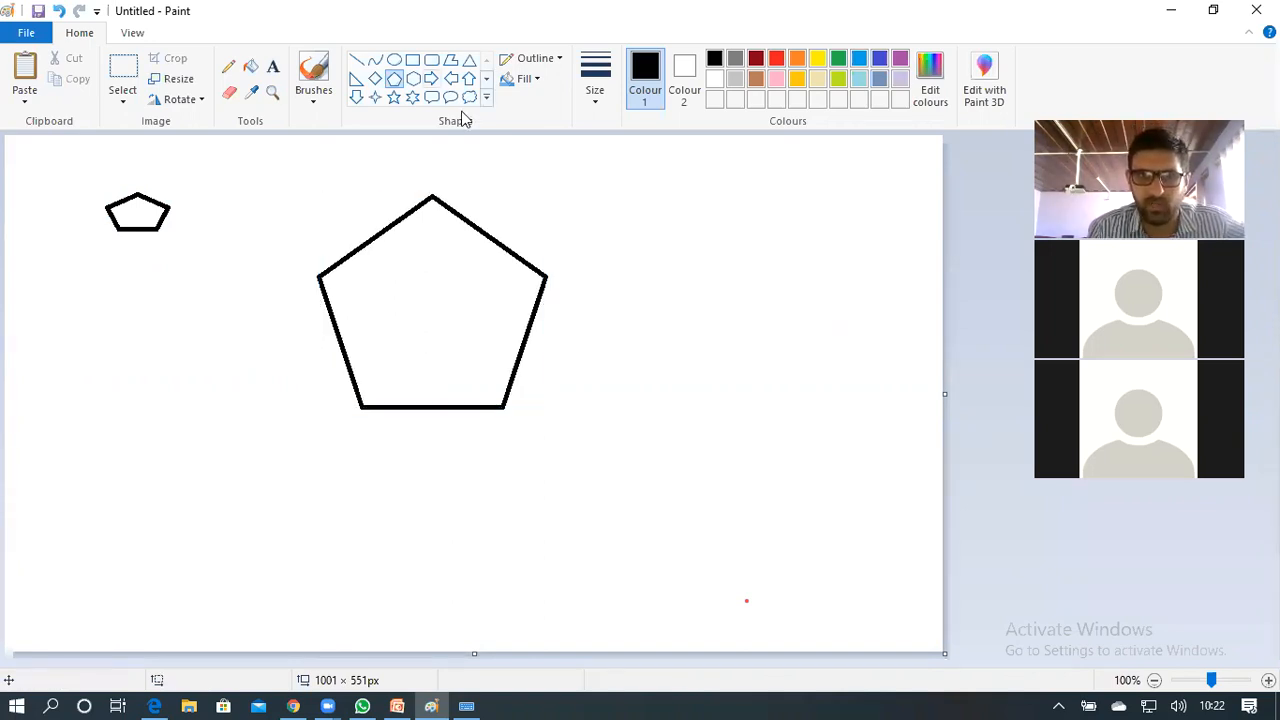
Draw a large right-pointing block arrow in the lower left of the canvas
left_click(431, 79)
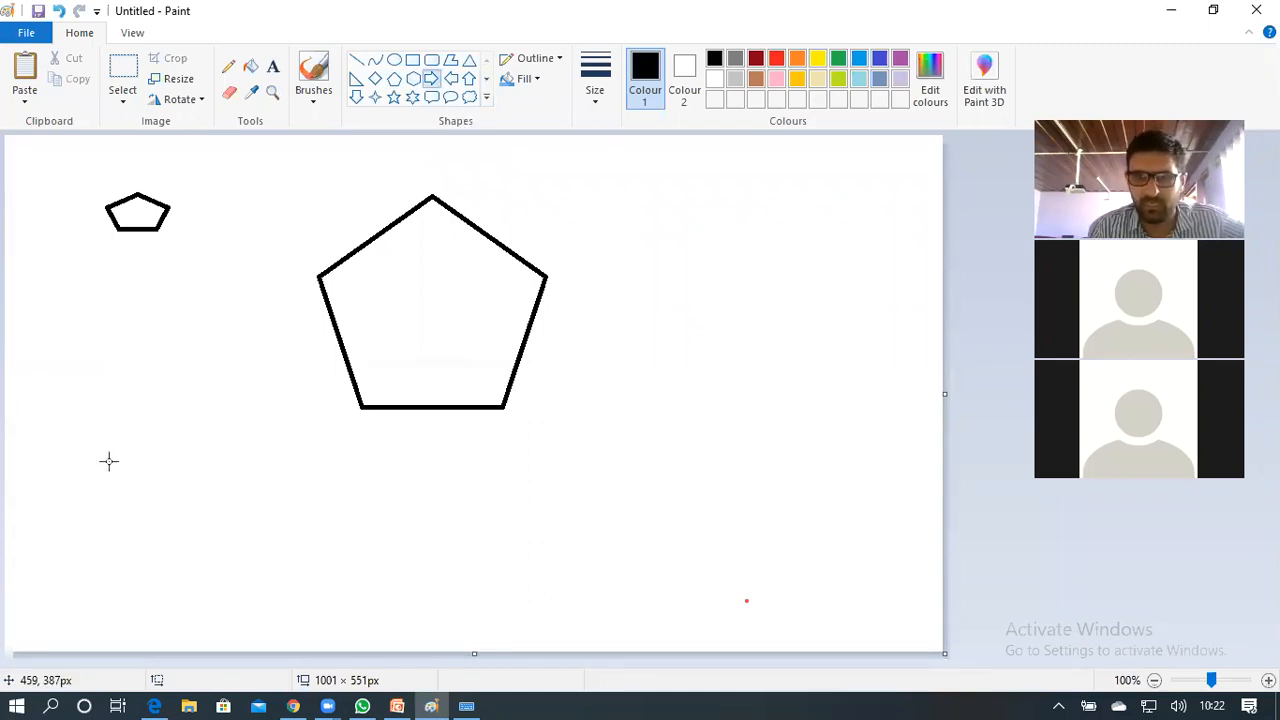
left_click_drag(108, 461, 189, 548)
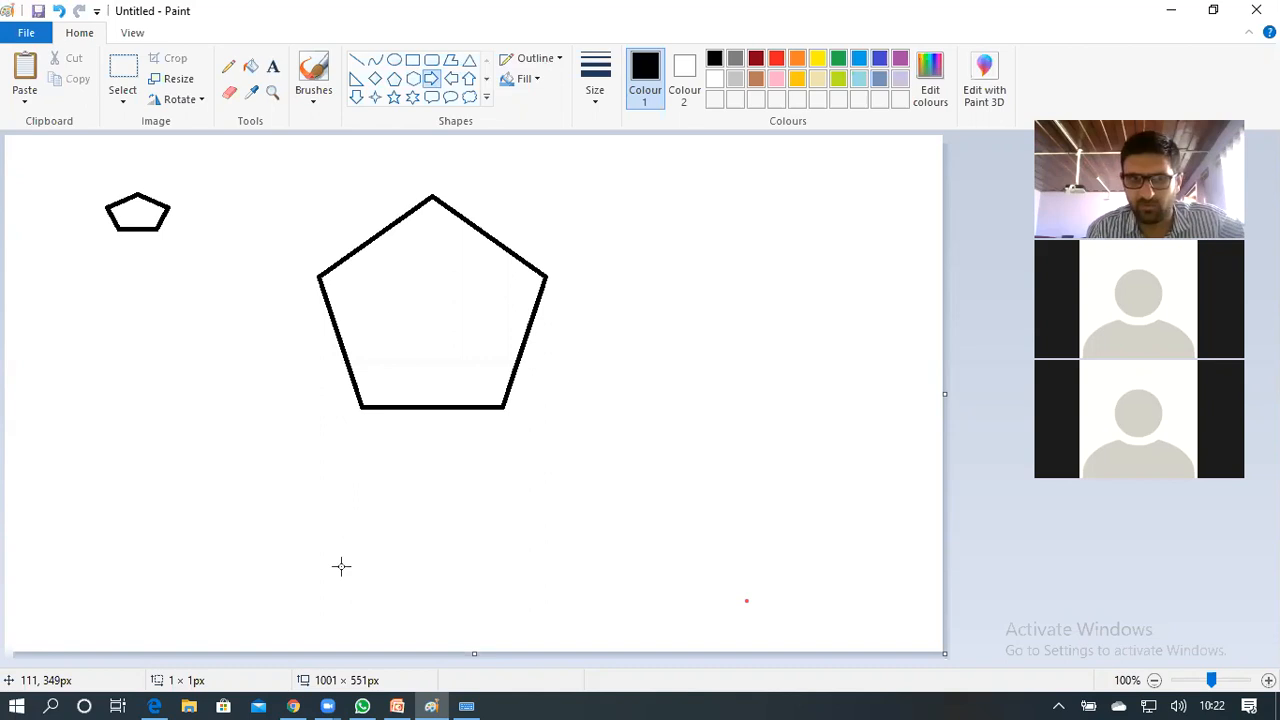
left_click_drag(508, 597, 511, 597)
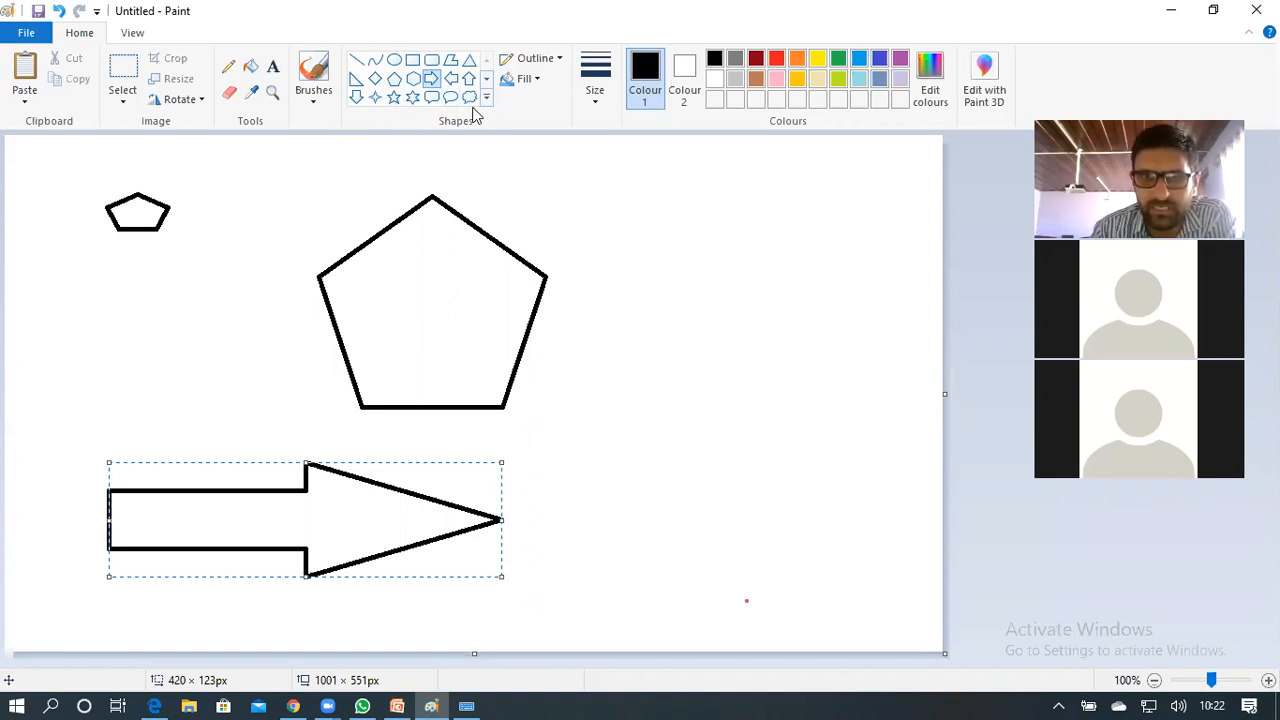
Draw an outlined lightning bolt to the right of the large pentagon
scroll(392, 98, "down", 1)
left_click(375, 97)
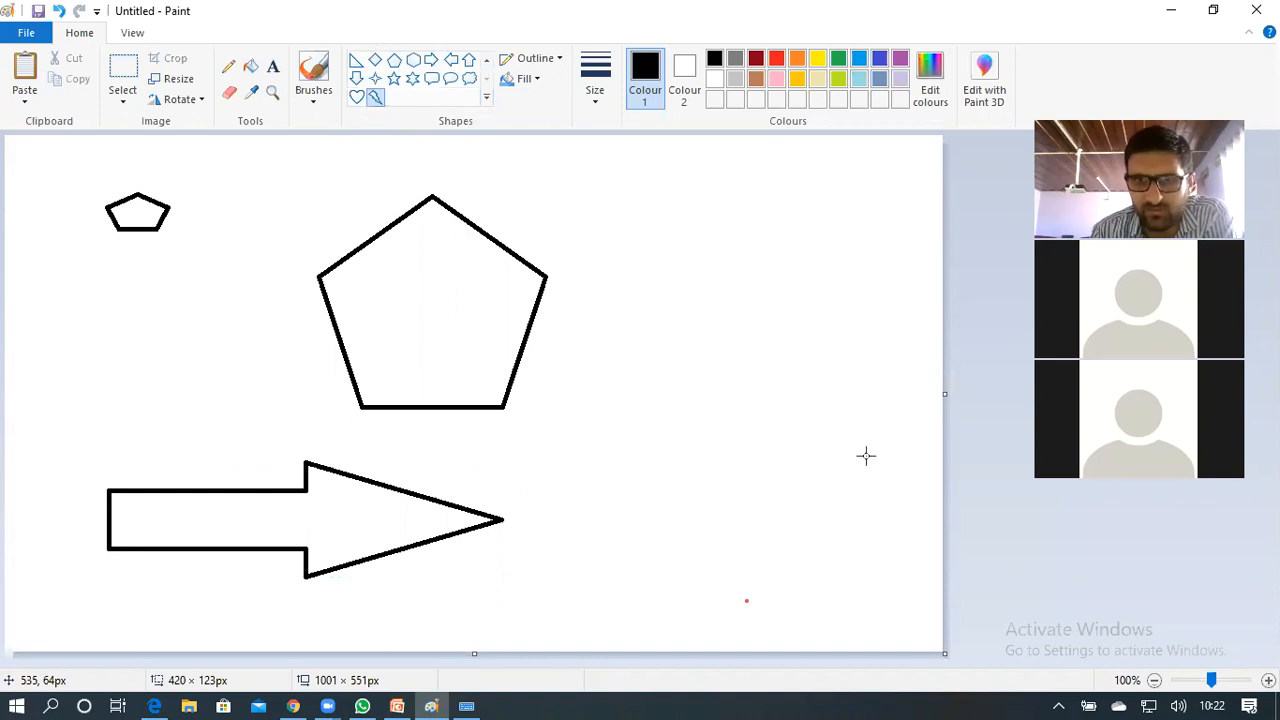
left_click_drag(596, 196, 866, 456)
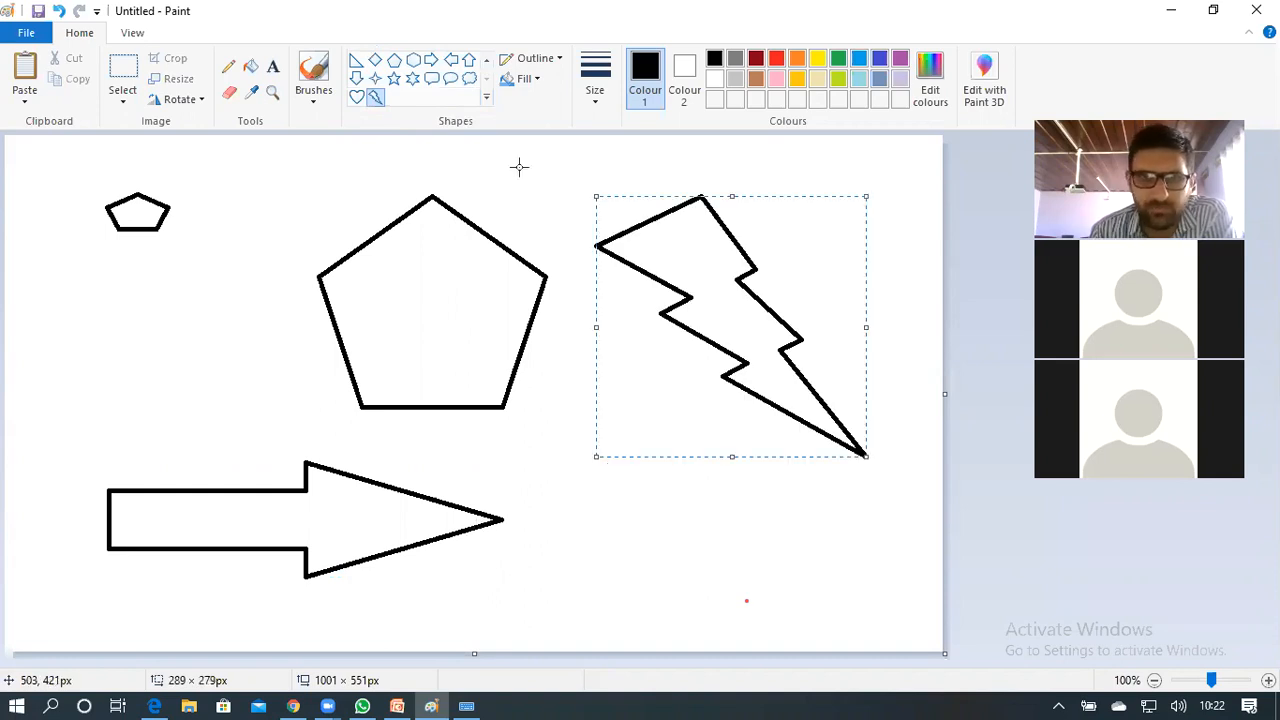
Restore the window down from full screen and sketch thin pencil lines beside the small pentagon
left_click(1213, 10)
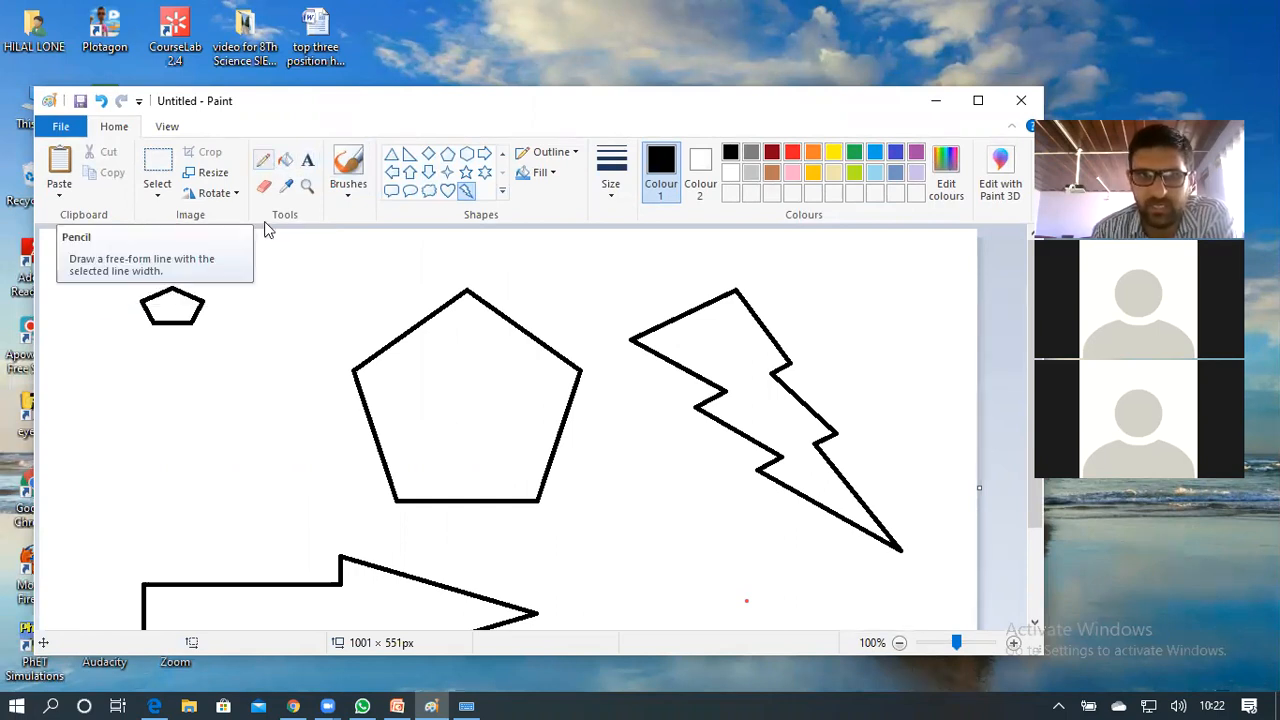
left_click(262, 162)
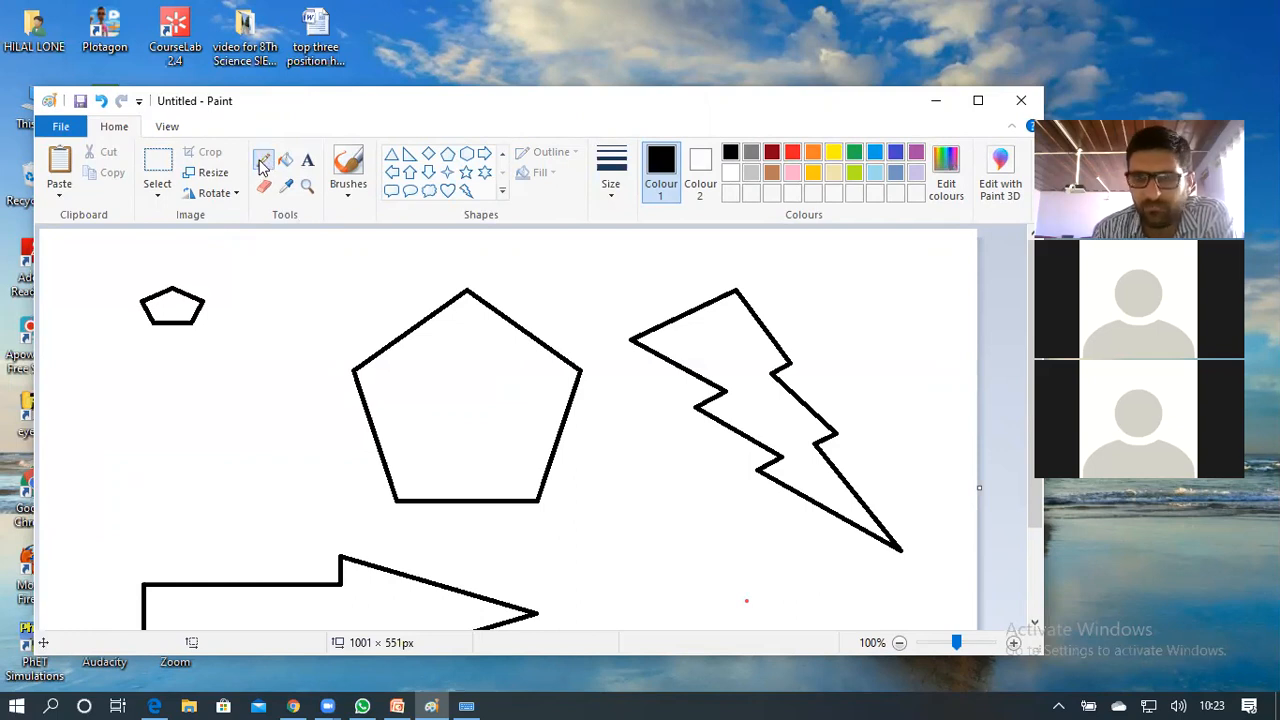
mouse_move(200, 372)
left_mouse_down()
mouse_move(200, 408)
mouse_move(228, 404)
mouse_move(298, 346)
mouse_move(410, 306)
left_mouse_up()
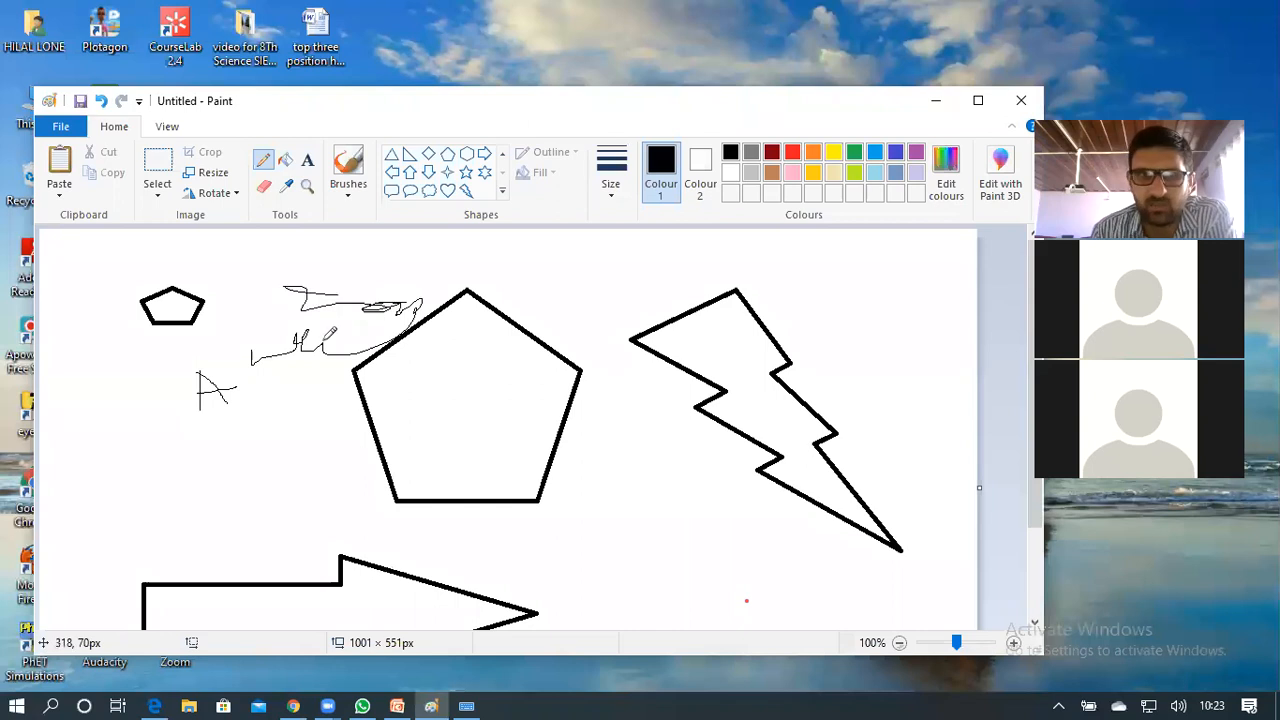
Use Fill with colour to make the large pentagon red, bolt green, arrow blue, small pentagon gold
left_click(287, 163)
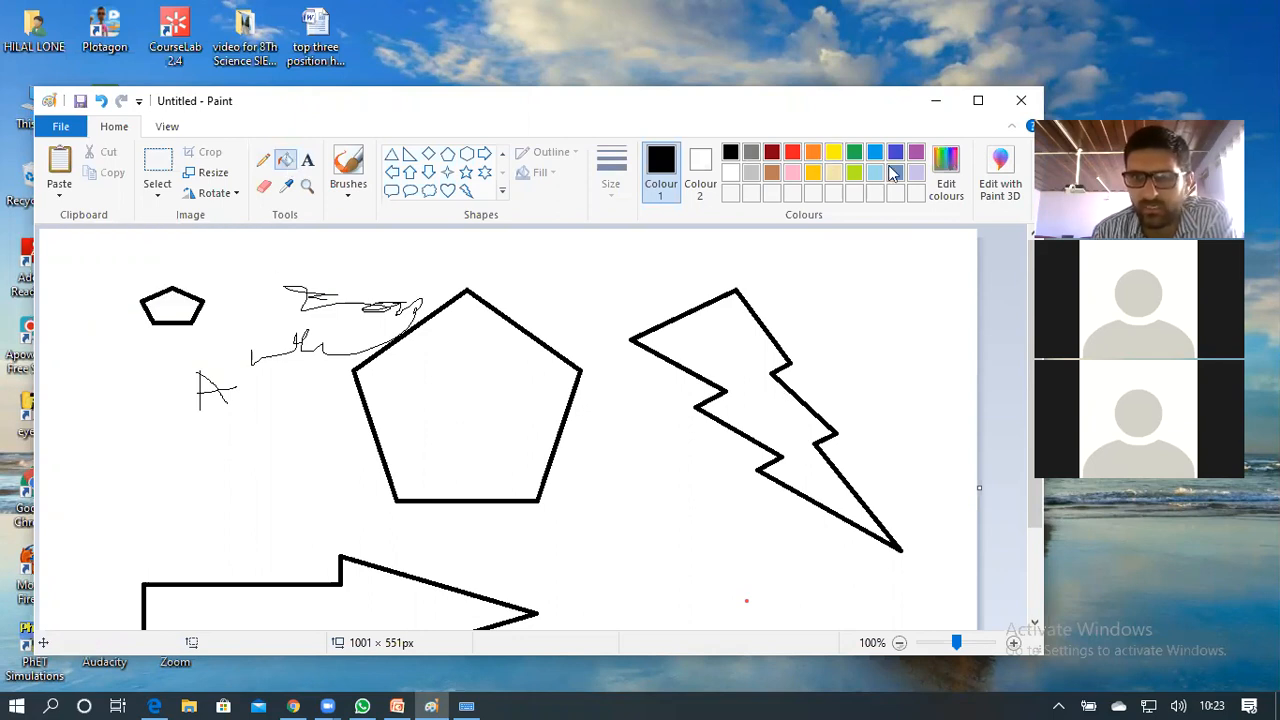
left_click(792, 153)
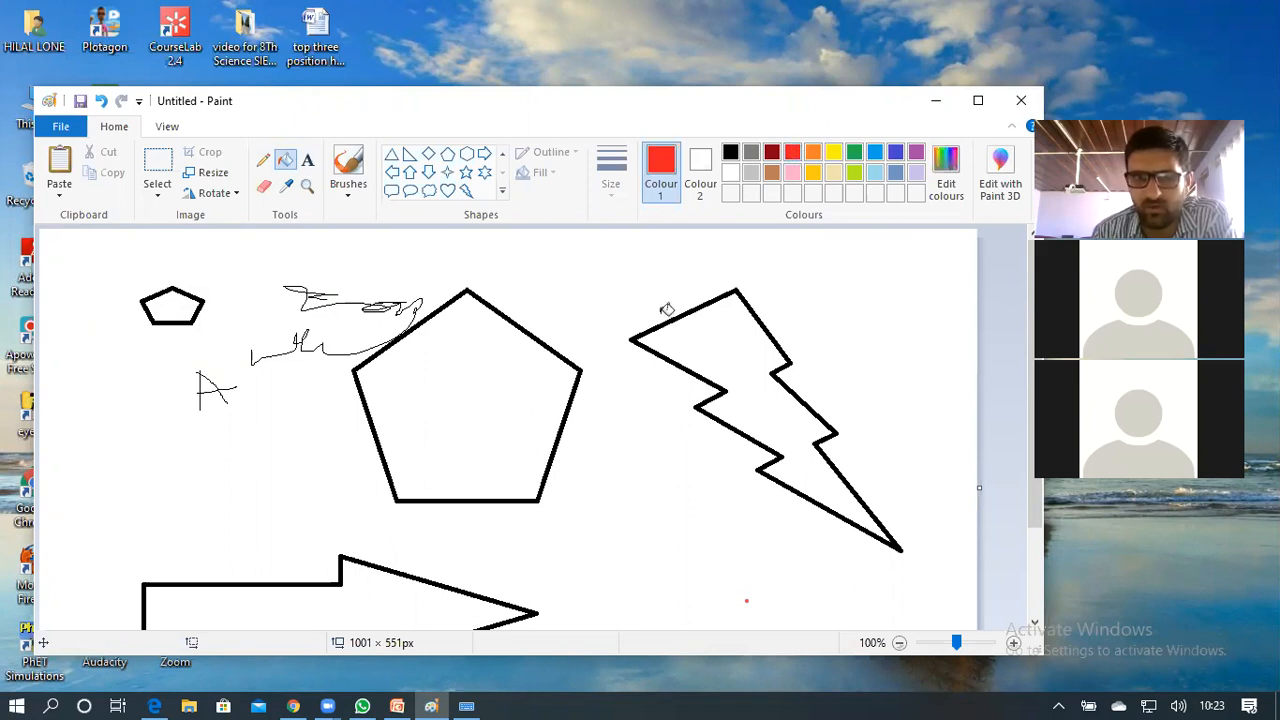
left_click(466, 373)
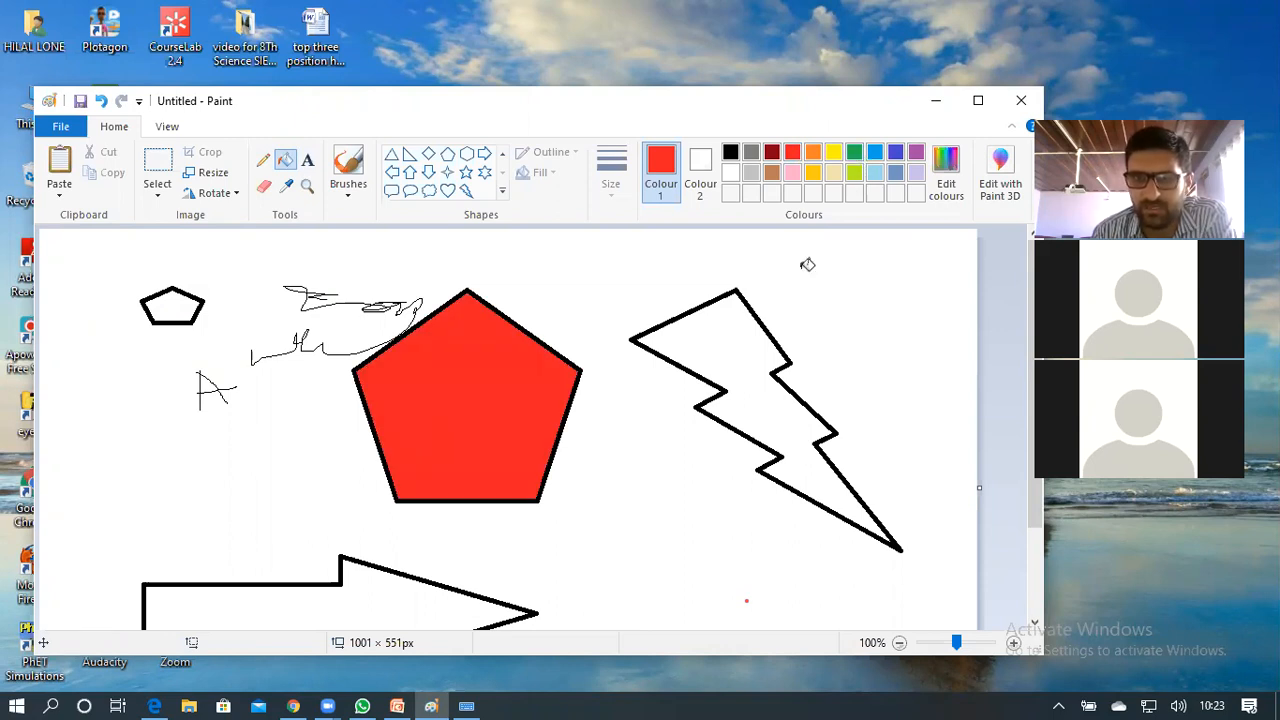
left_click(854, 152)
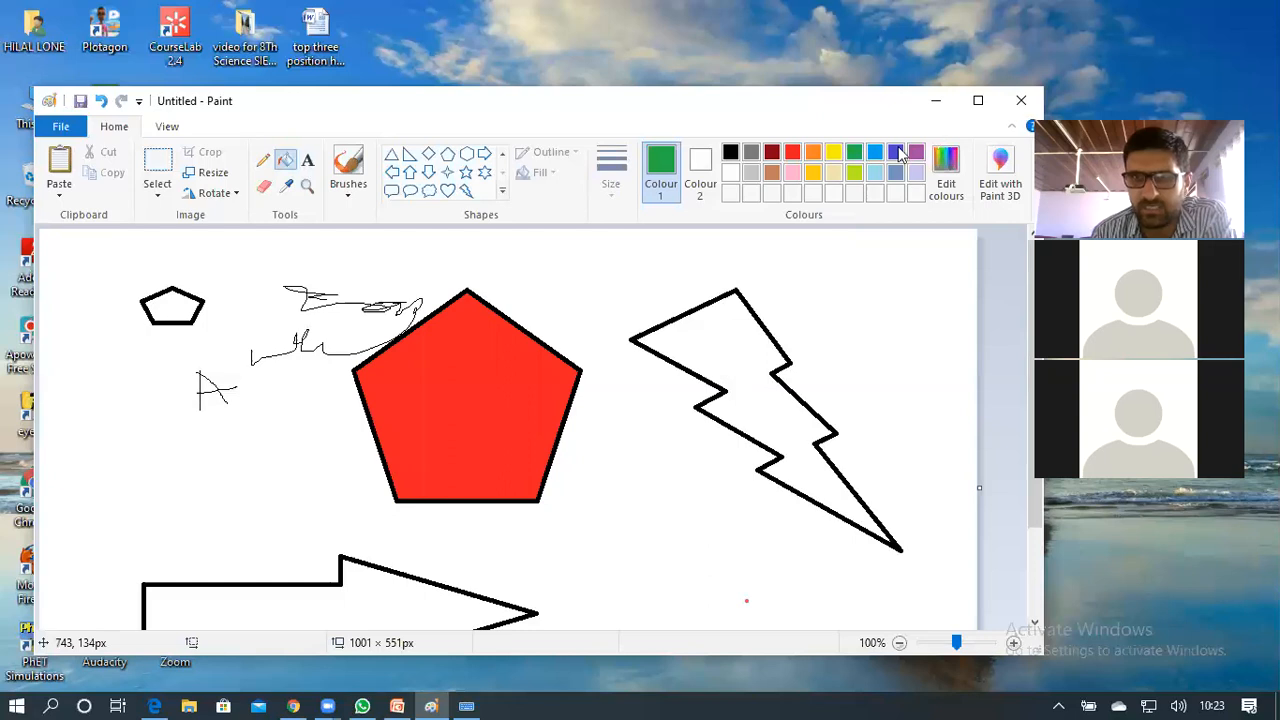
left_click(783, 366)
left_click(895, 152)
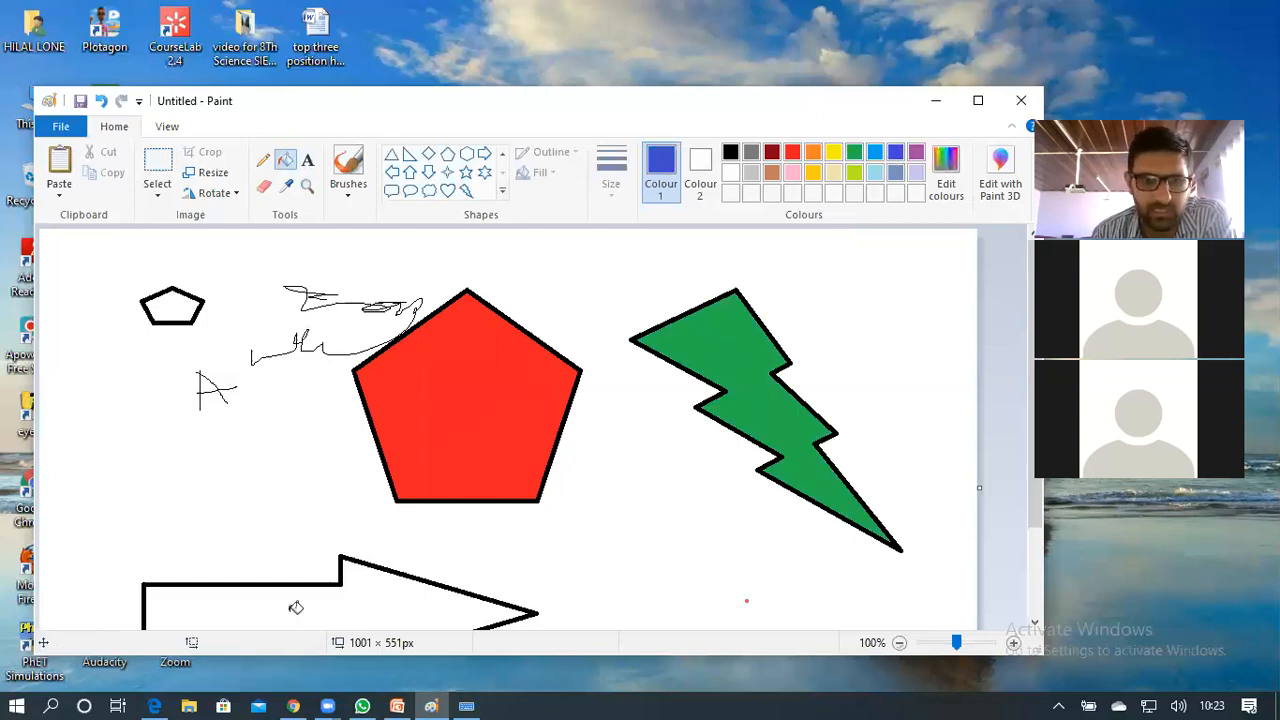
left_click(167, 590)
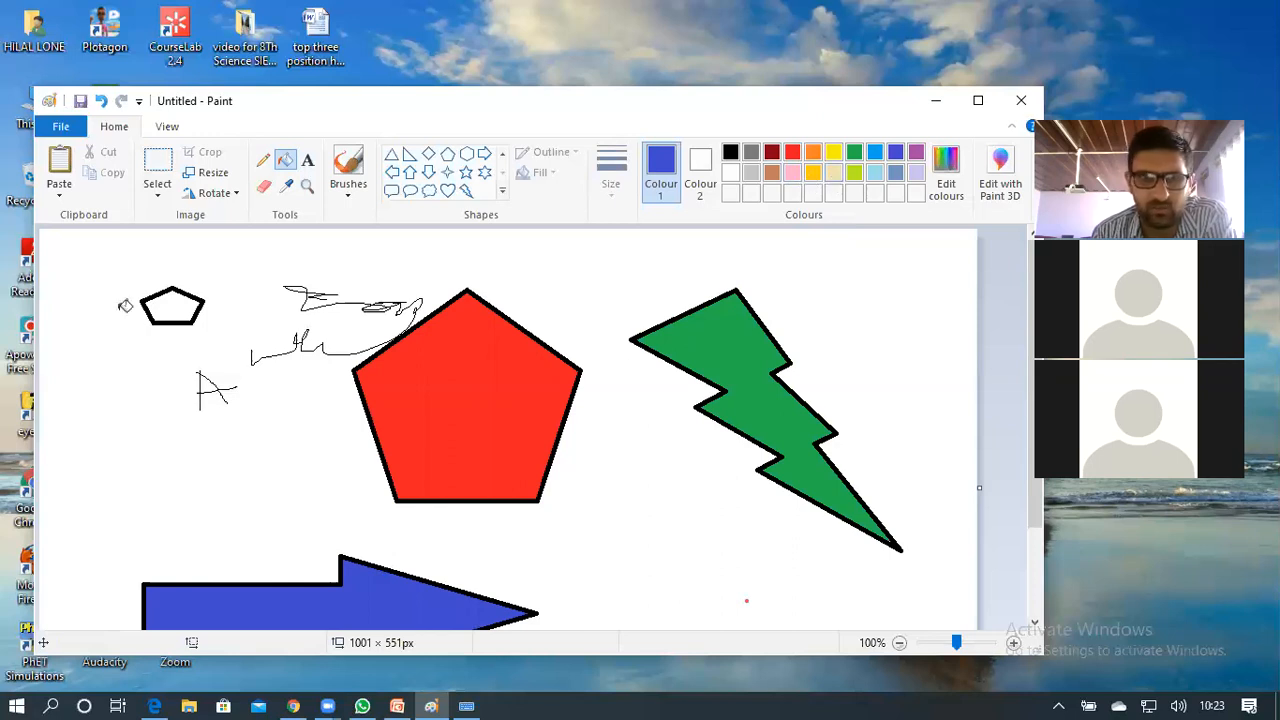
left_click(171, 307)
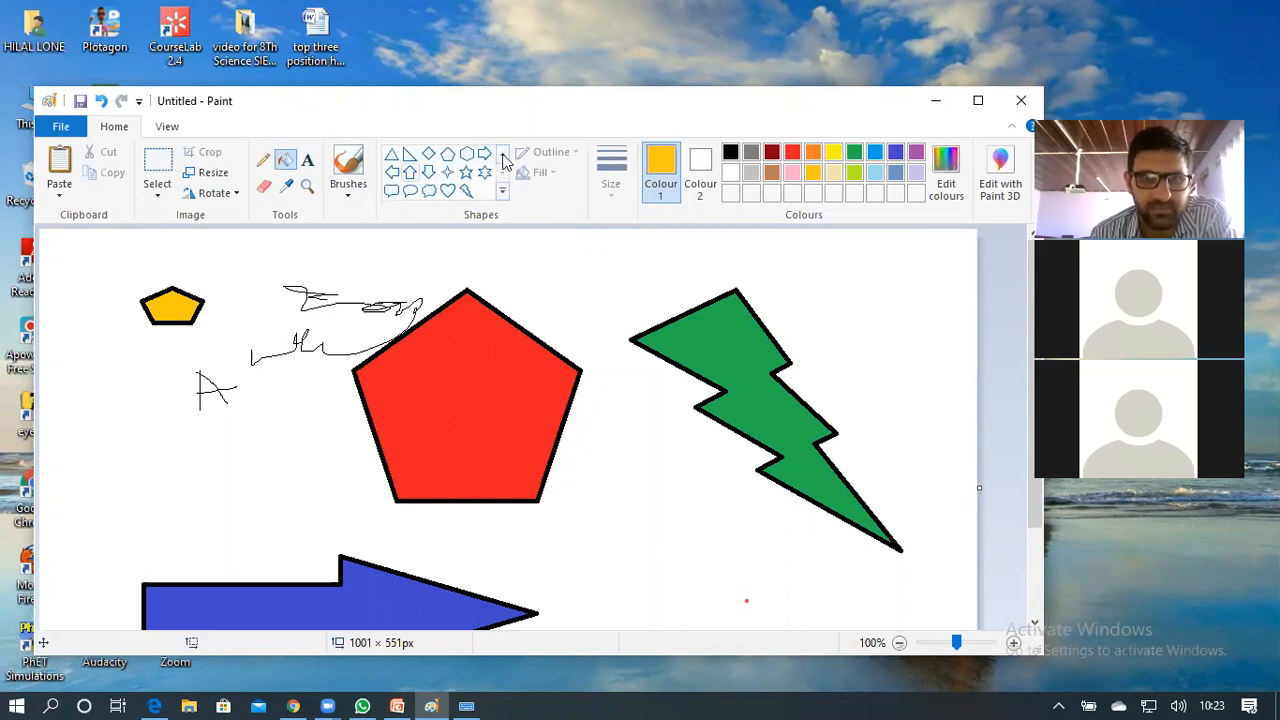
Draw a yellow line under the lightning bolt, then a thickest-width yellow line across the top right
left_click(393, 155)
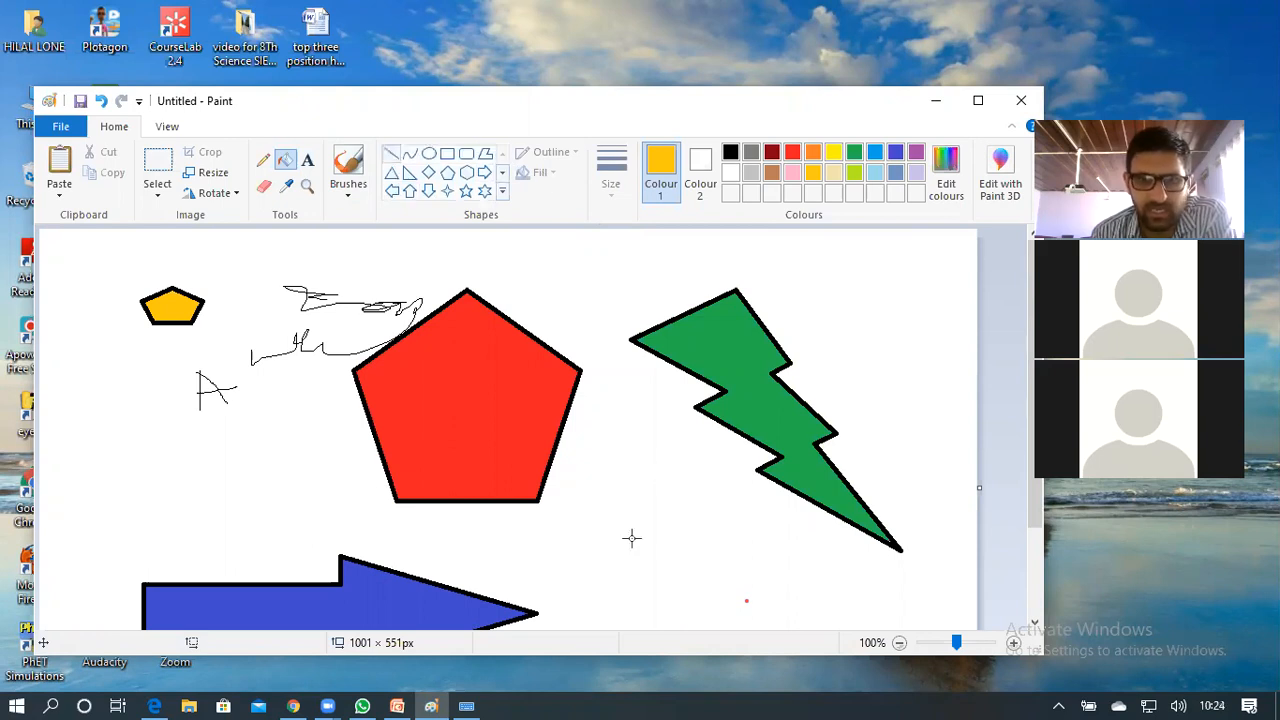
left_click_drag(800, 544, 632, 540)
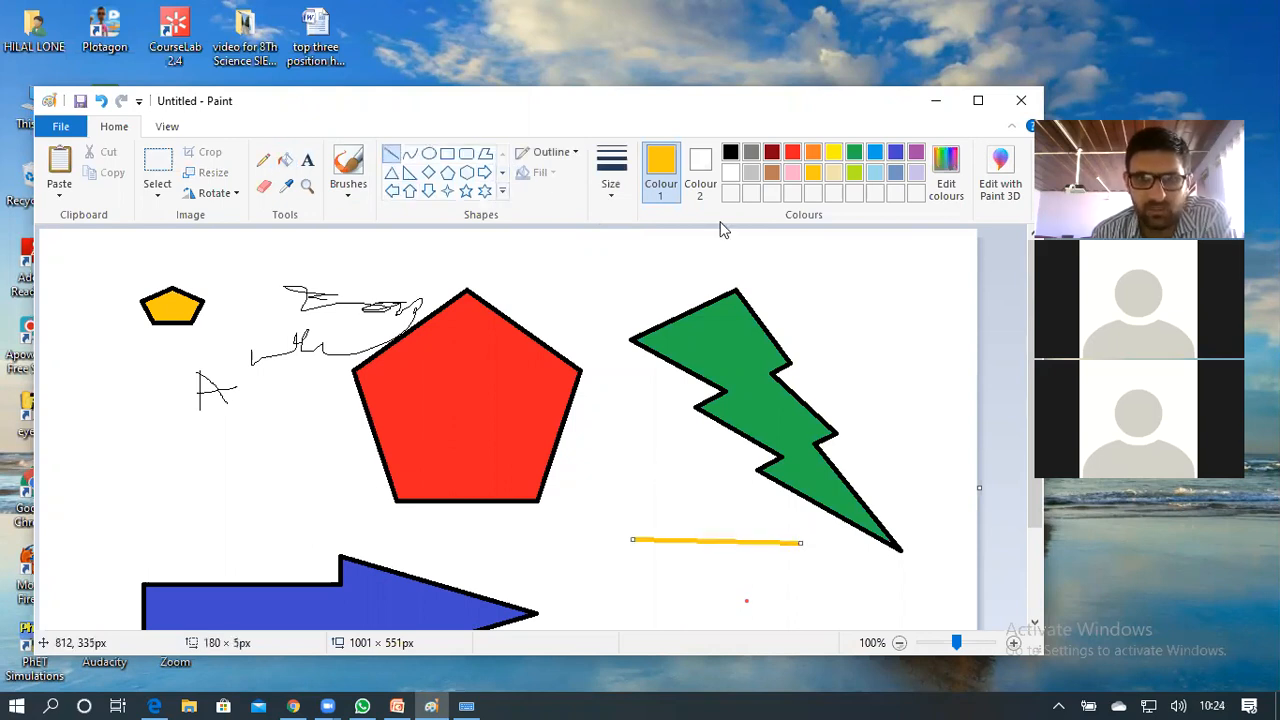
left_click(623, 203)
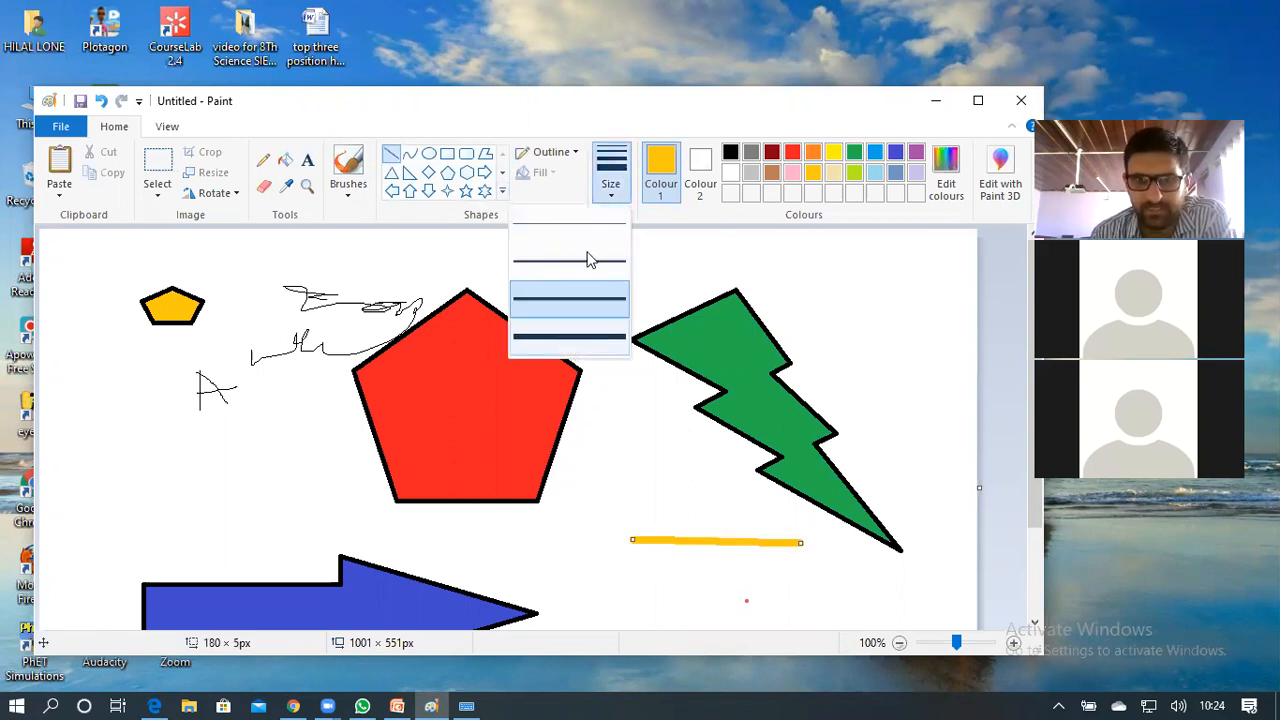
left_click(578, 336)
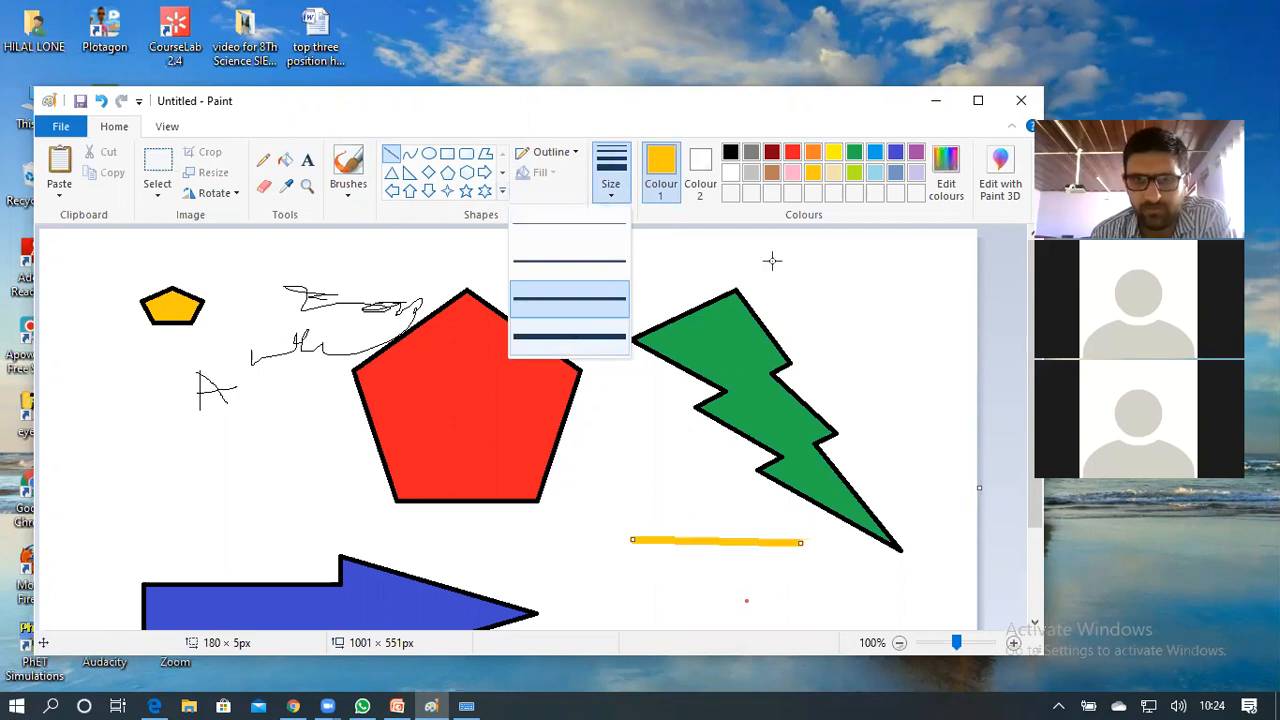
left_click_drag(769, 260, 1019, 260)
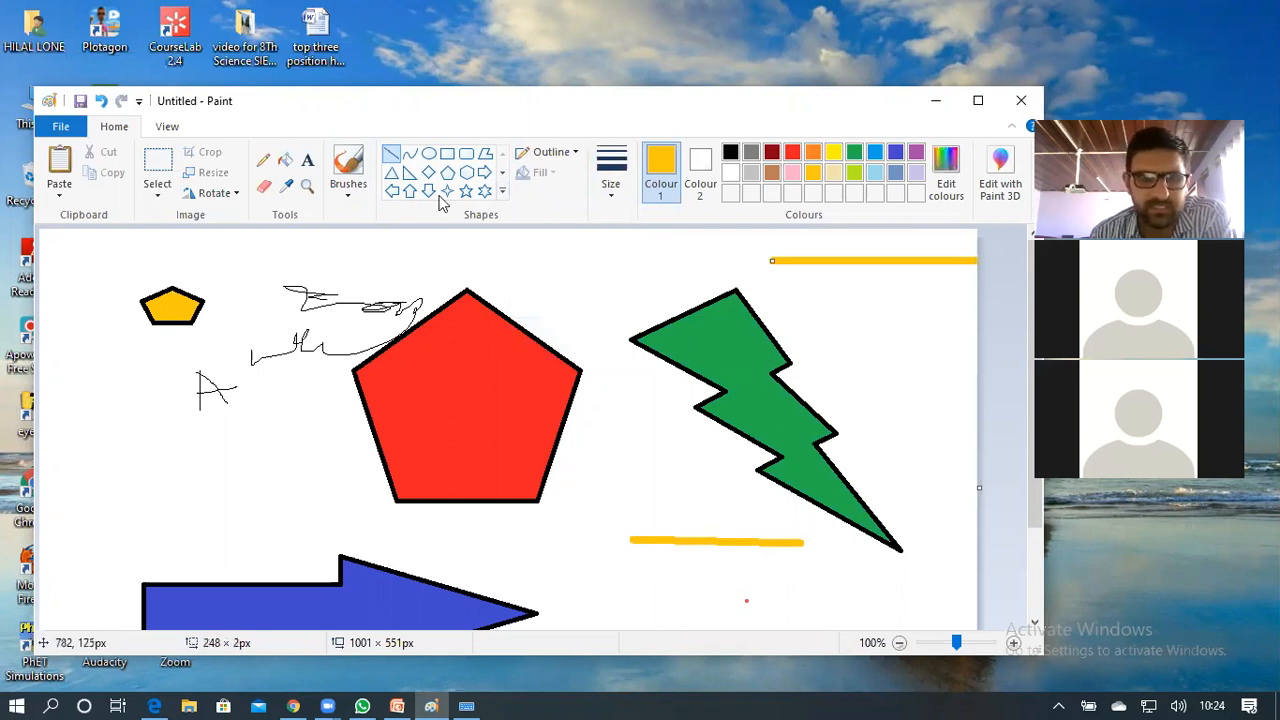
Pick a brush and paint a broad winding yellow stroke from the pentagon down toward the bolt
left_click(351, 193)
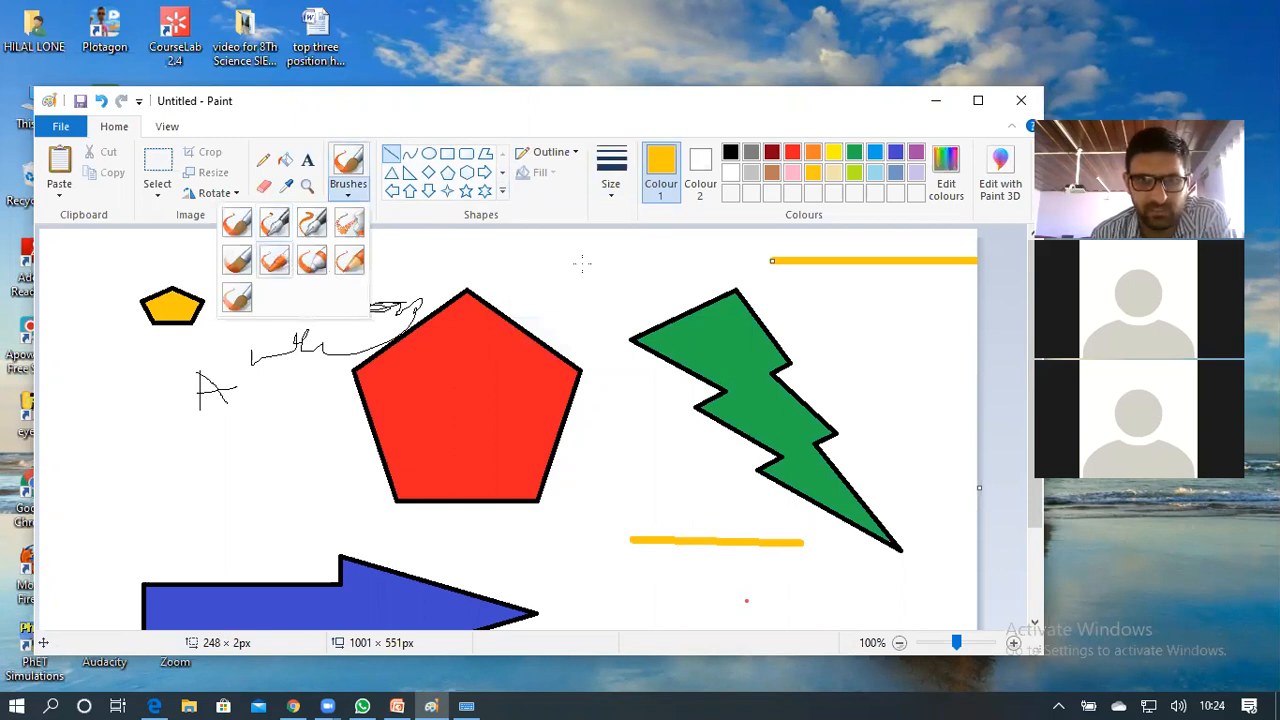
left_click(274, 260)
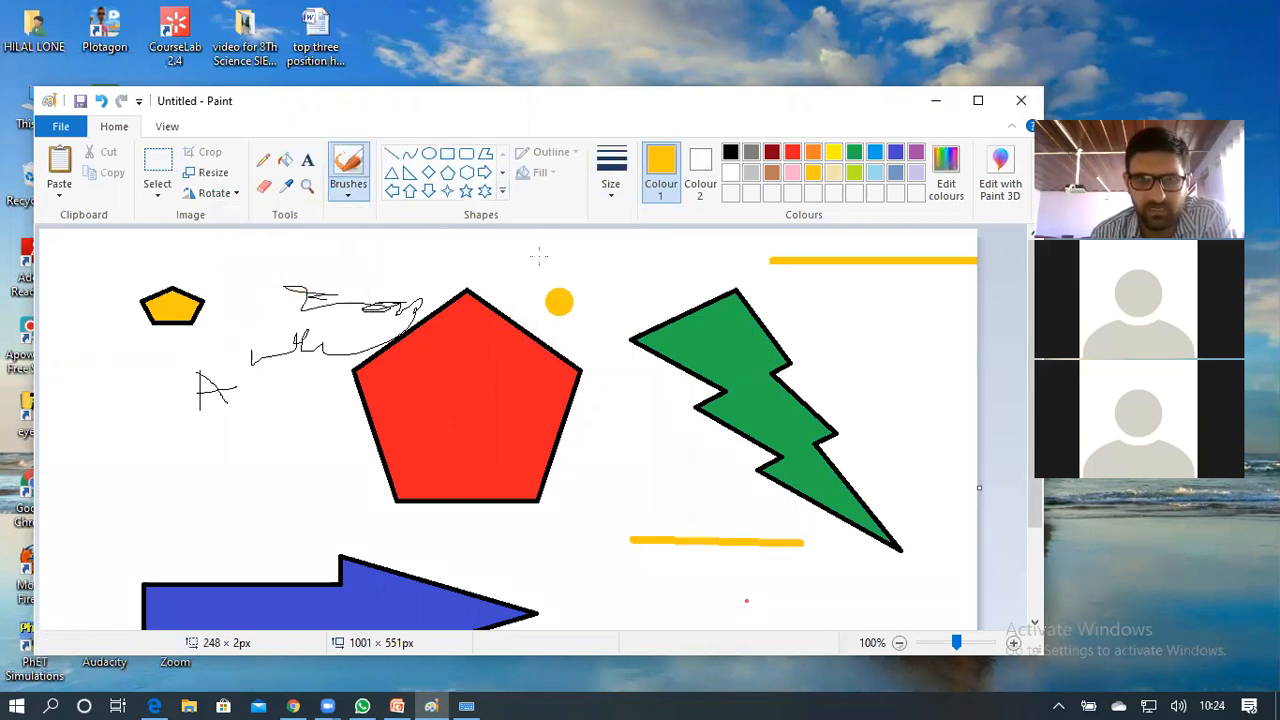
left_click_drag(538, 257, 640, 282)
mouse_move(520, 248)
left_mouse_down()
mouse_move(630, 365)
mouse_move(662, 465)
mouse_move(620, 475)
left_mouse_up()
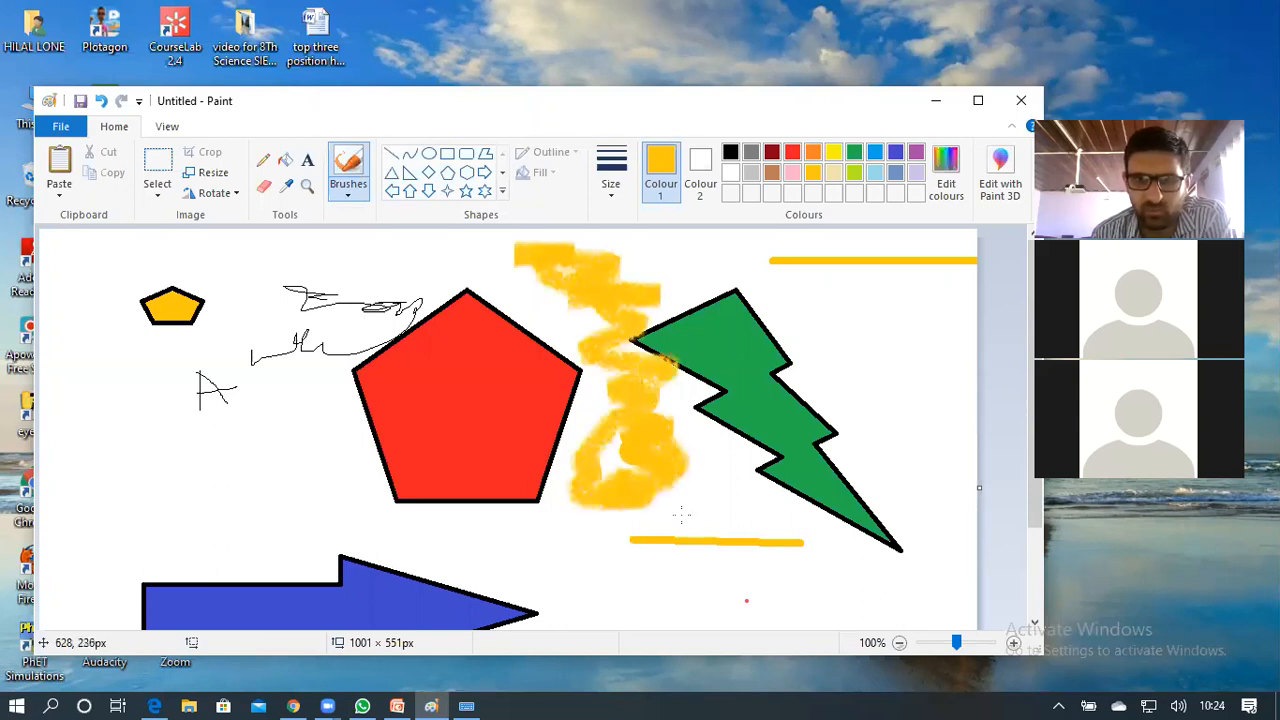
left_click_drag(681, 514, 622, 462)
left_click(510, 493)
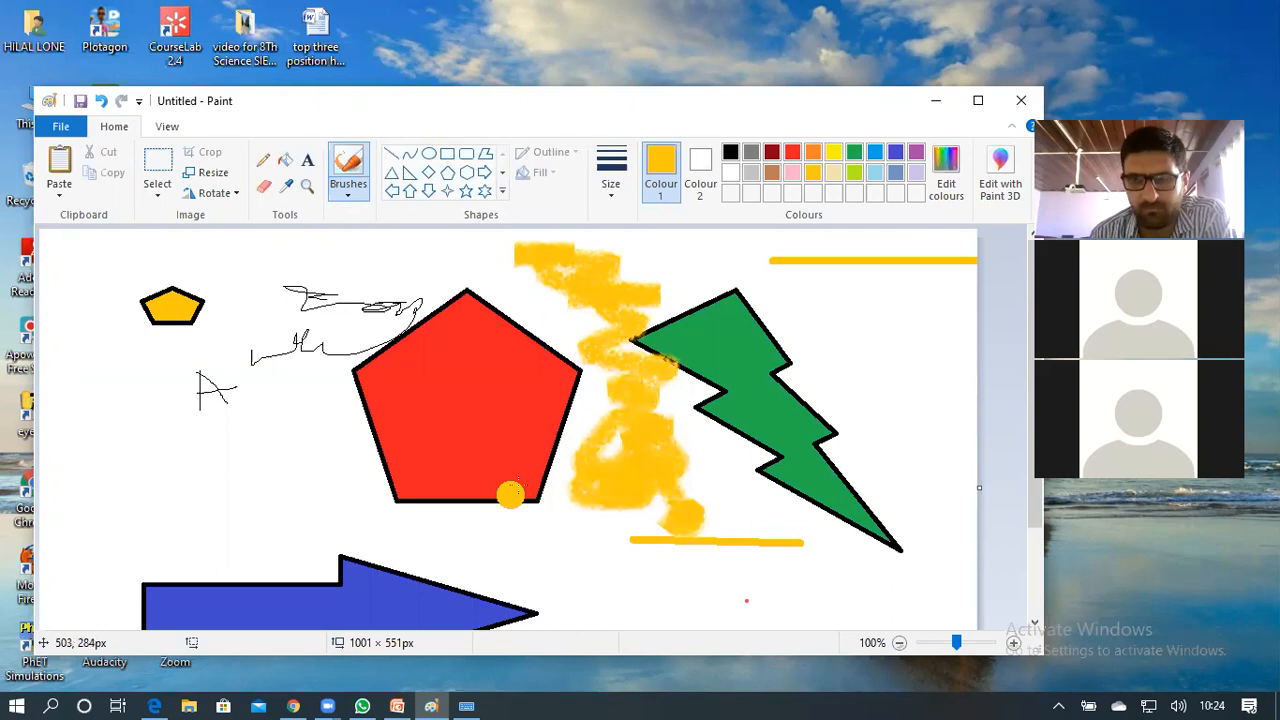
left_click_drag(510, 493, 517, 485)
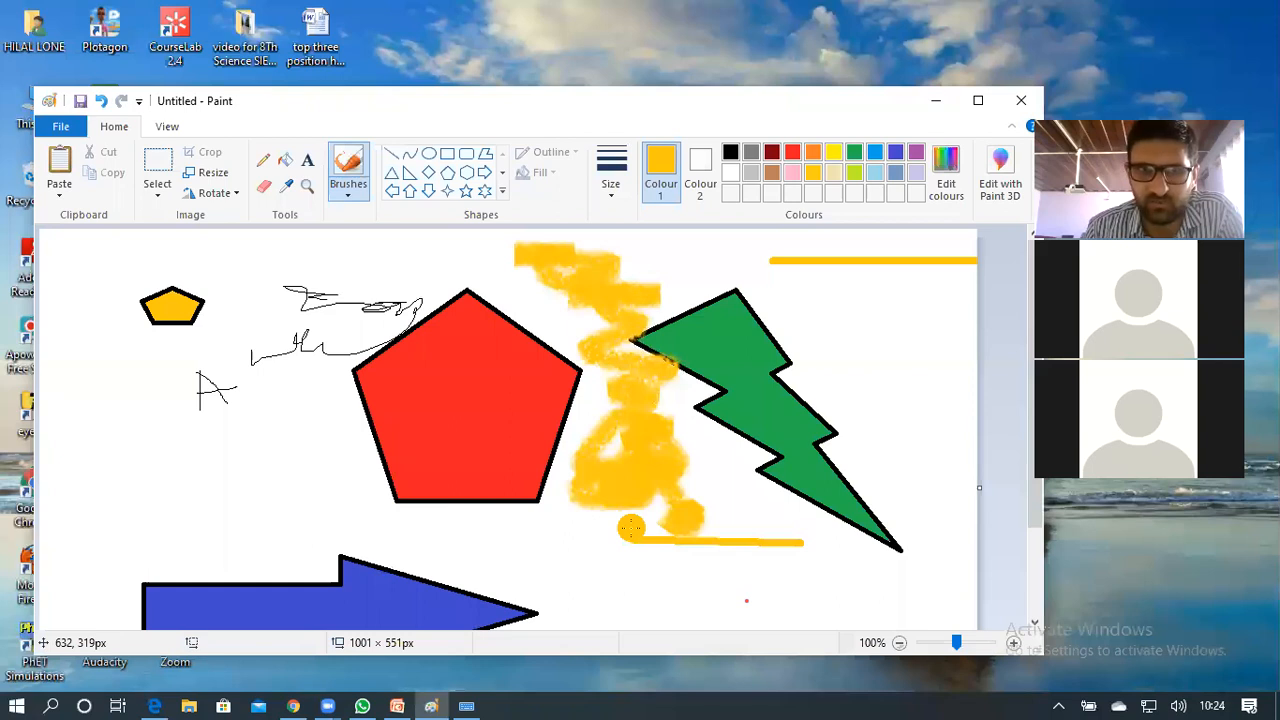
Try several yellow dabs, undoing the misplaced ones, leaving a yellow dot inside the red pentagon
left_click(148, 328)
key("ctrl+z")
left_click(264, 431)
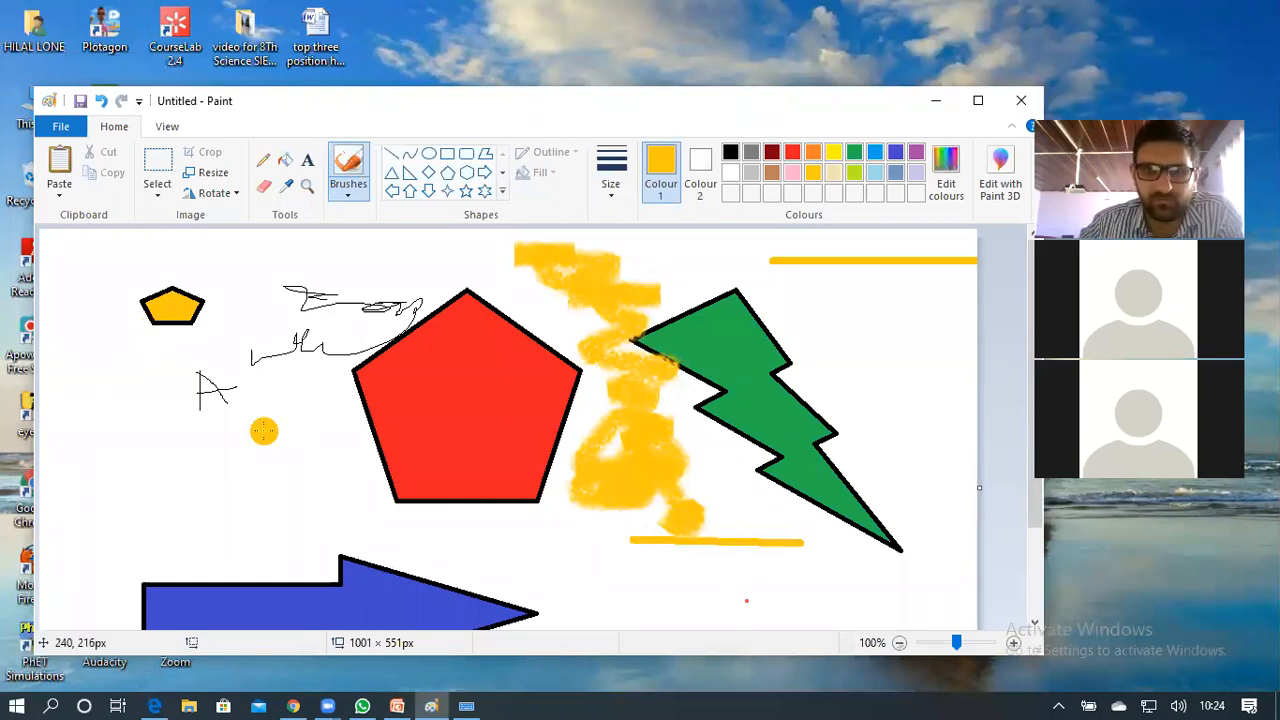
scroll(264, 431, "down", 2)
scroll(264, 431, "up", 2)
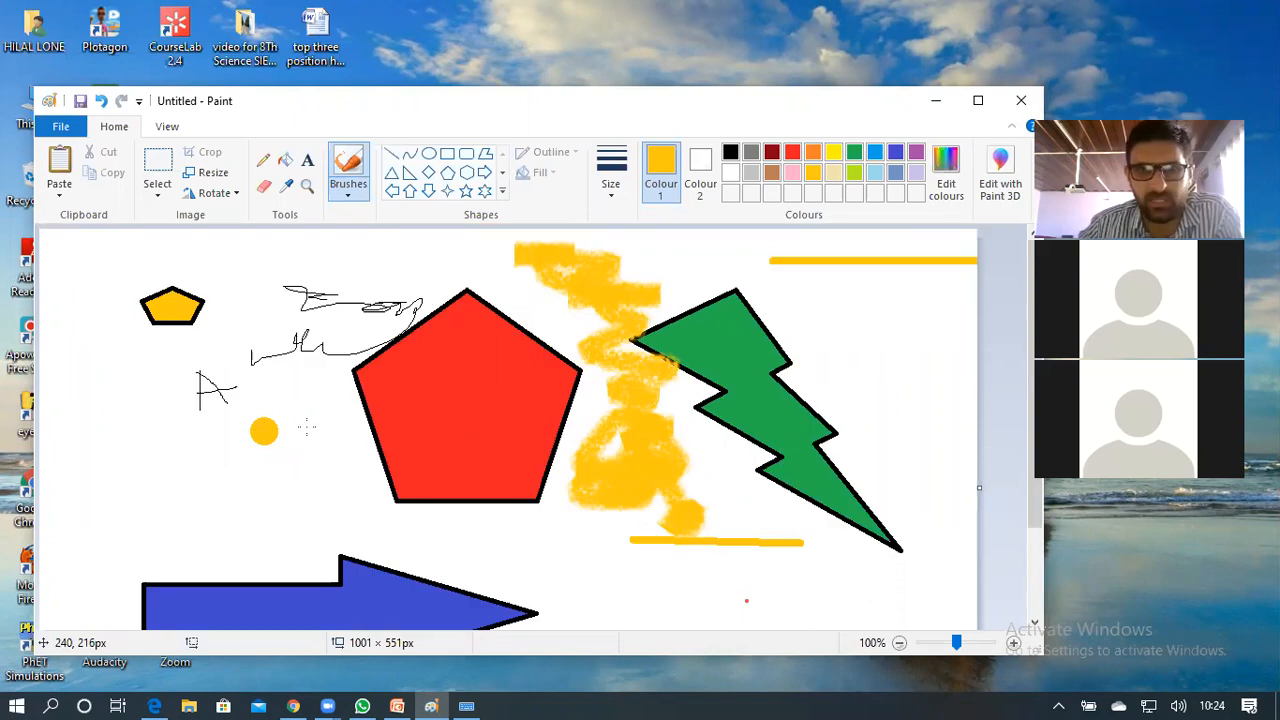
key("ctrl+z")
left_click(514, 436)
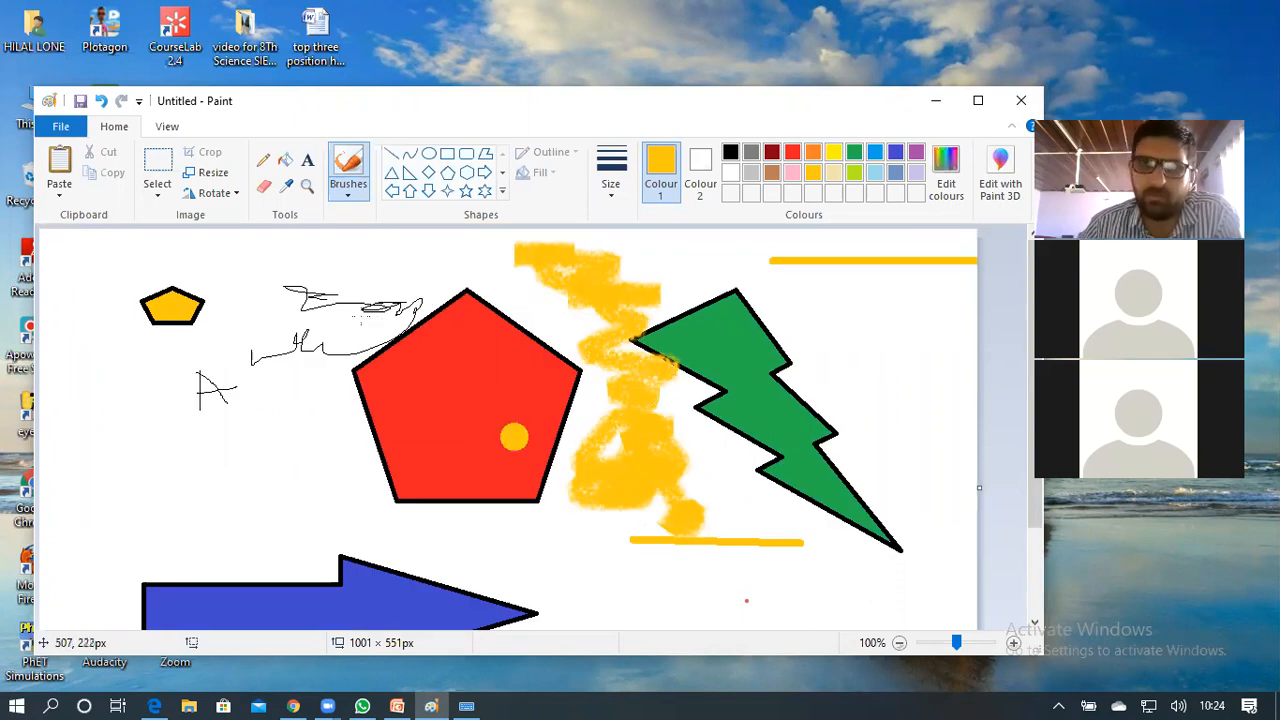
key("ctrl+z")
left_click(369, 315)
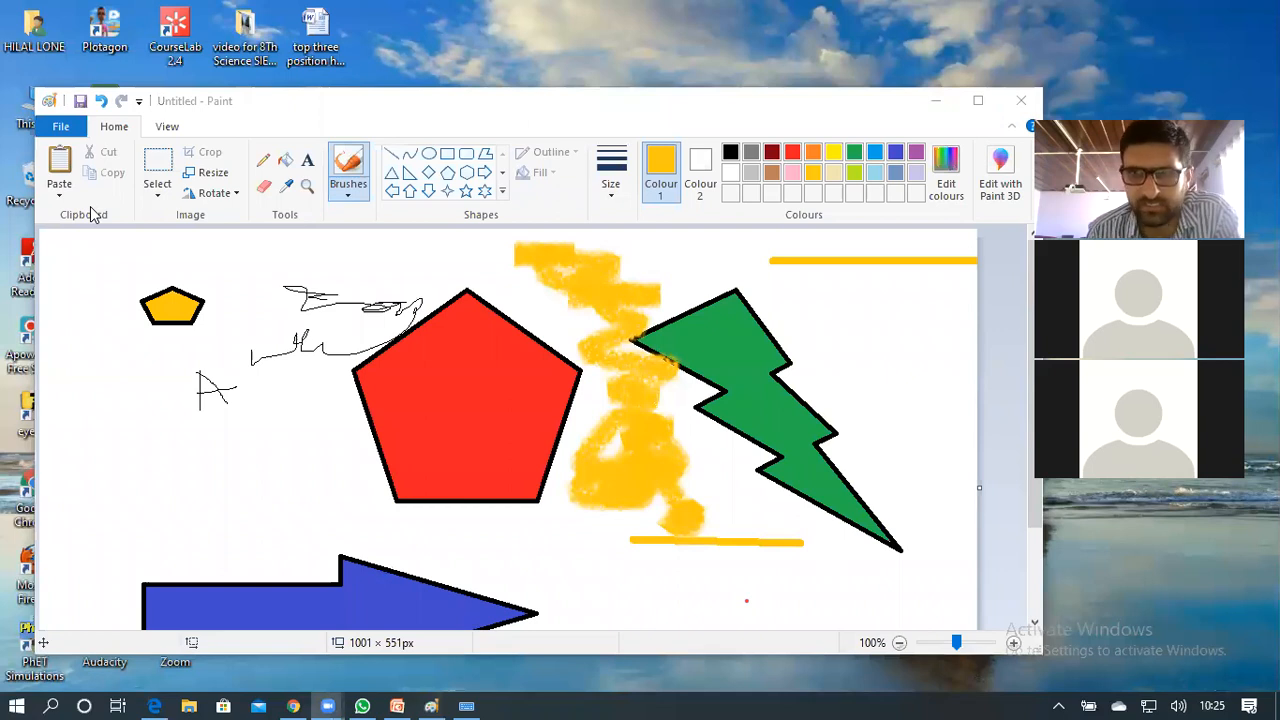
Draw a yellow hexagon outline at the left of the canvas
left_click(428, 174)
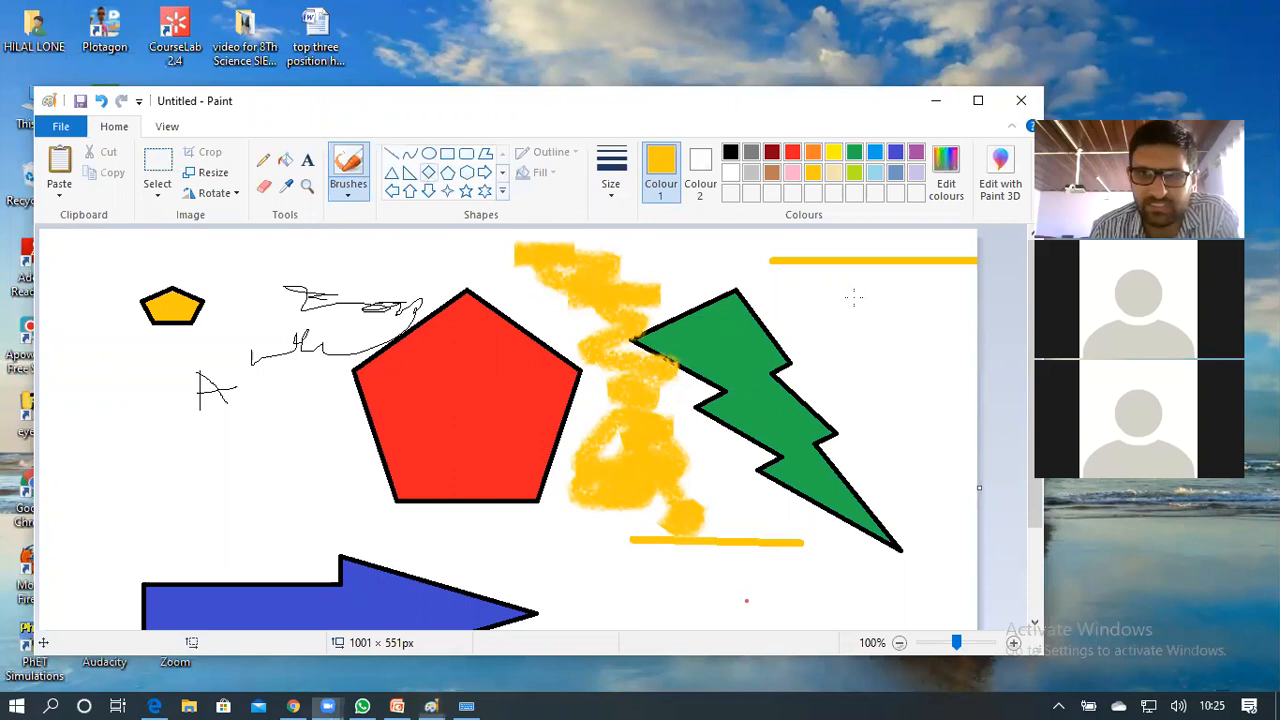
left_click(854, 297)
left_click_drag(854, 297, 878, 374)
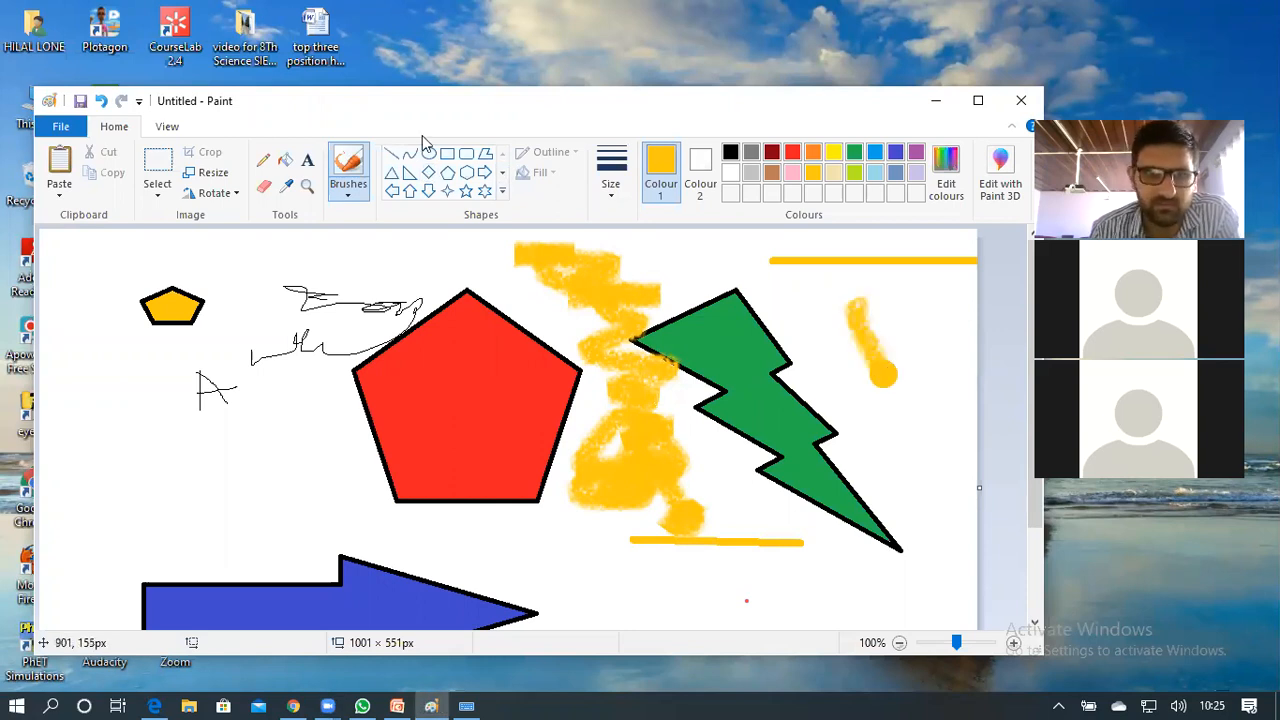
left_click(467, 173)
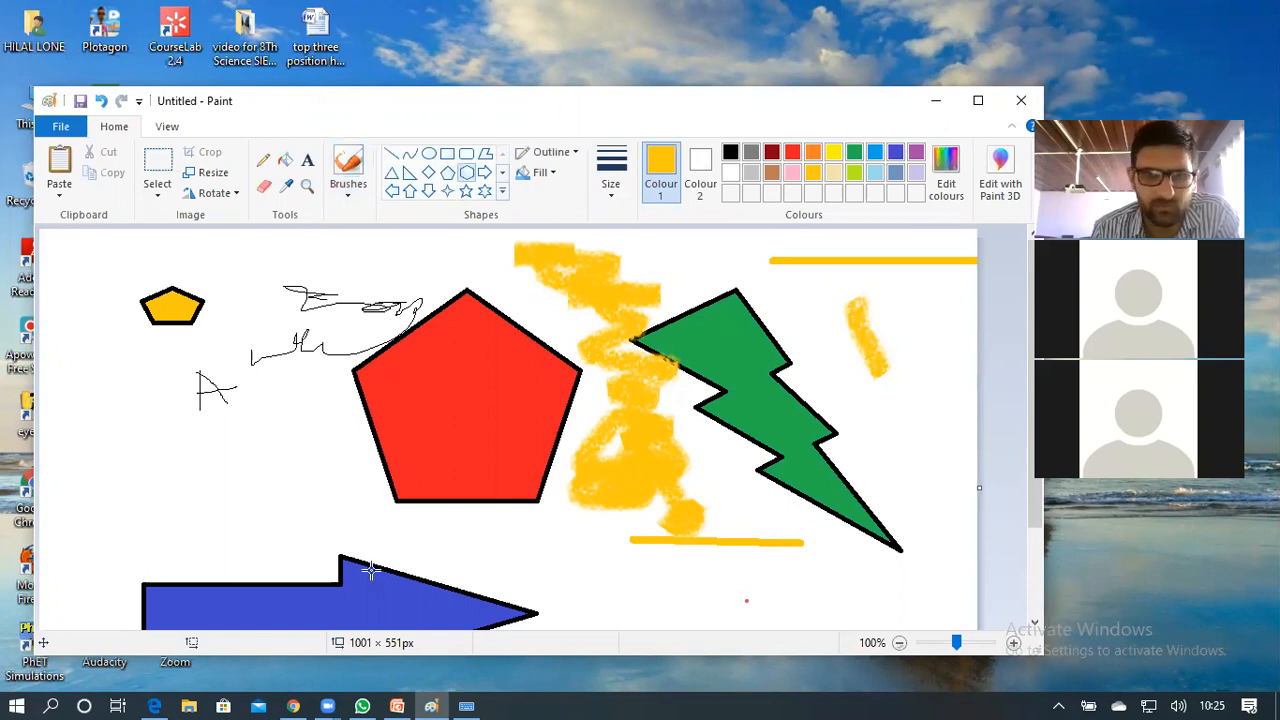
left_click_drag(206, 497, 270, 540)
Add two small oval eyes and an oval mouth inside the yellow hexagon
left_click(428, 156)
mouse_move(176, 476)
left_mouse_down()
mouse_move(156, 455)
mouse_move(187, 481)
left_mouse_up()
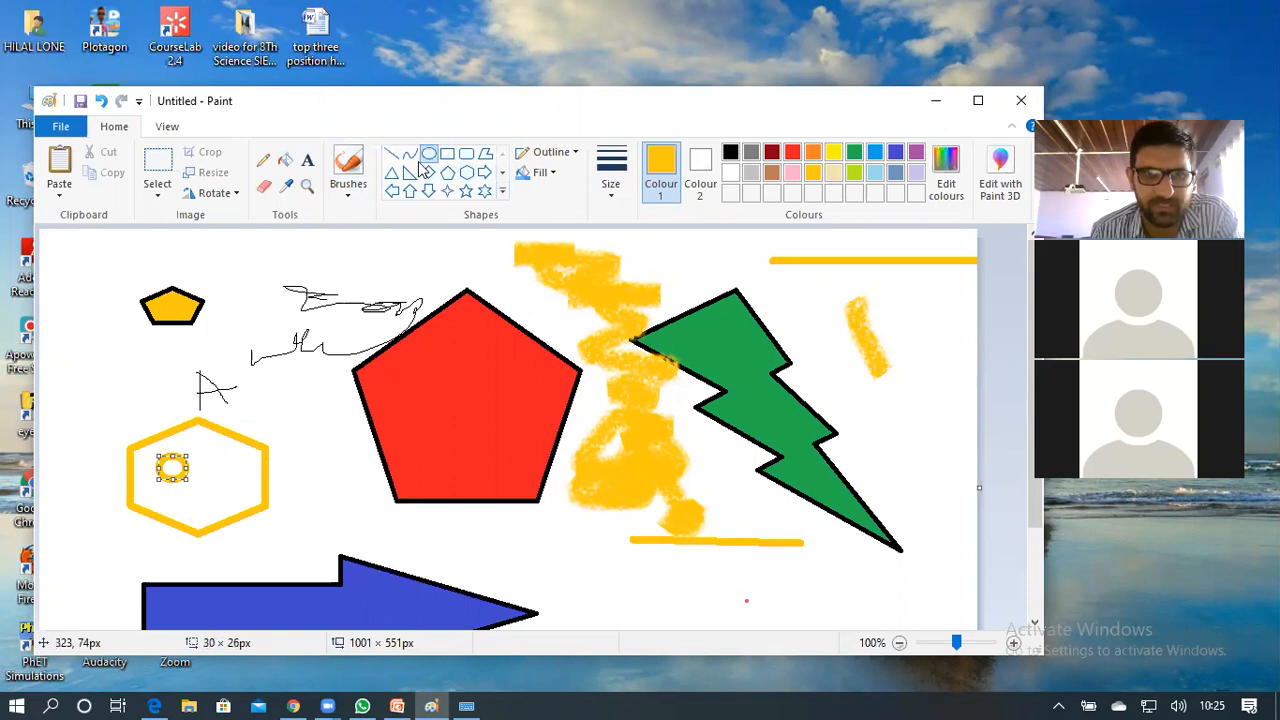
left_click(204, 474)
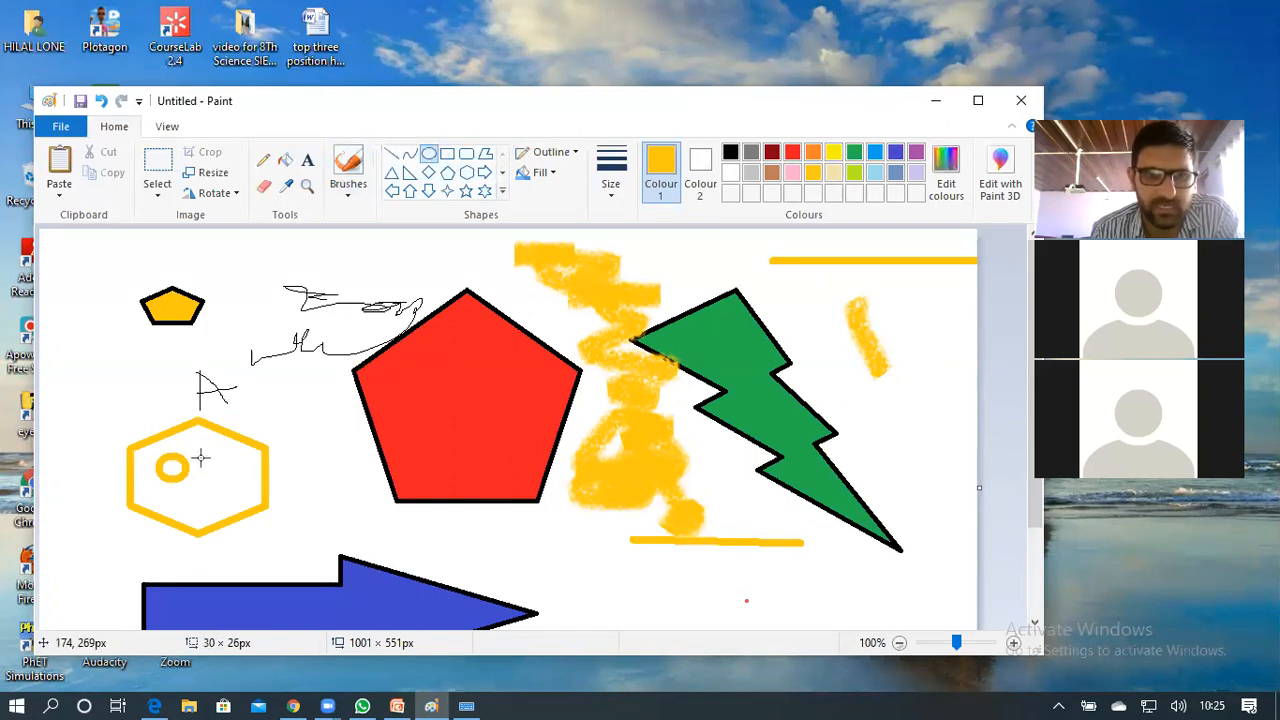
mouse_move(239, 484)
left_mouse_down()
mouse_move(233, 463)
mouse_move(203, 455)
left_mouse_up()
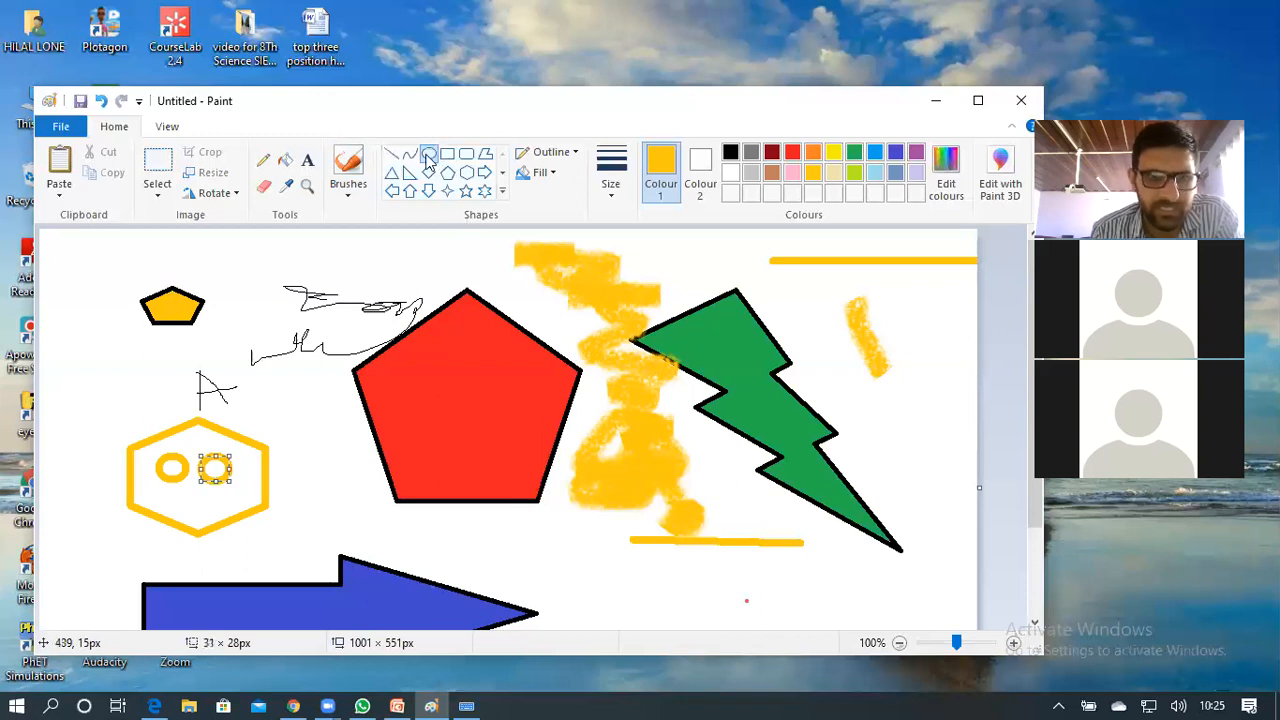
left_click_drag(176, 496, 222, 510)
left_click(320, 443)
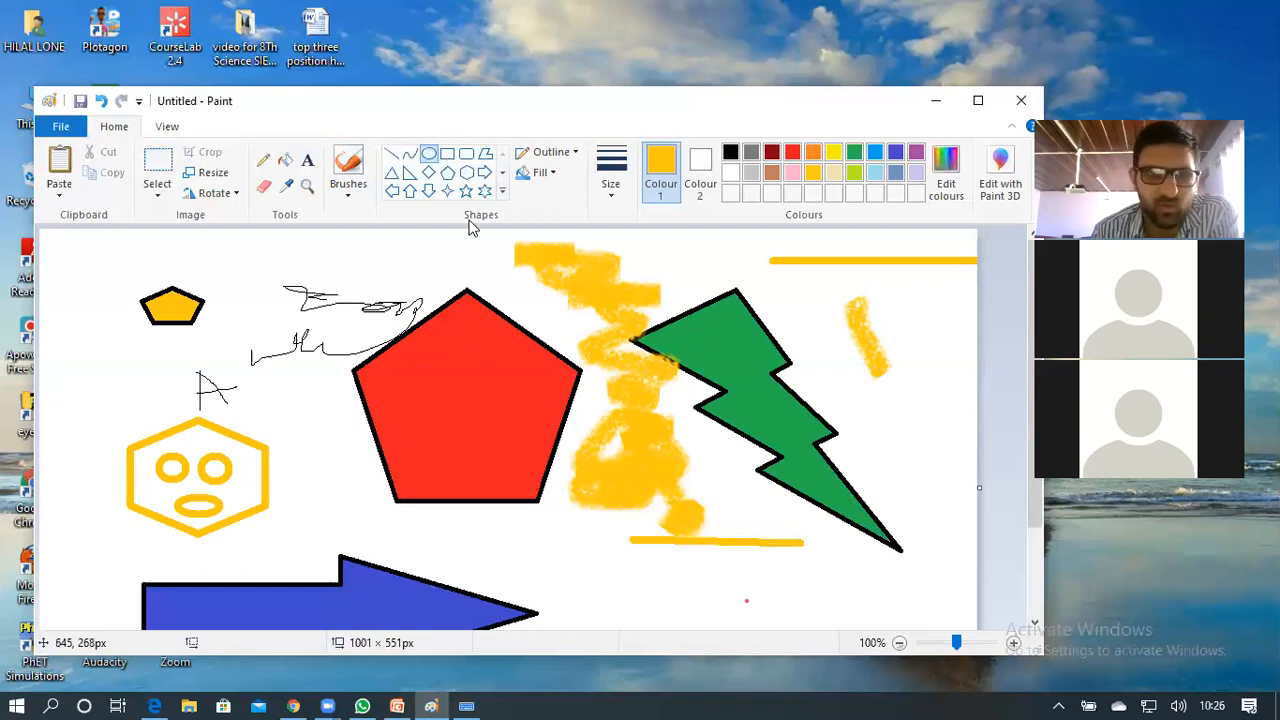
Box-select the hexagon face, try narrowing it, then undo the resize
left_click(157, 165)
left_click_drag(81, 403, 277, 541)
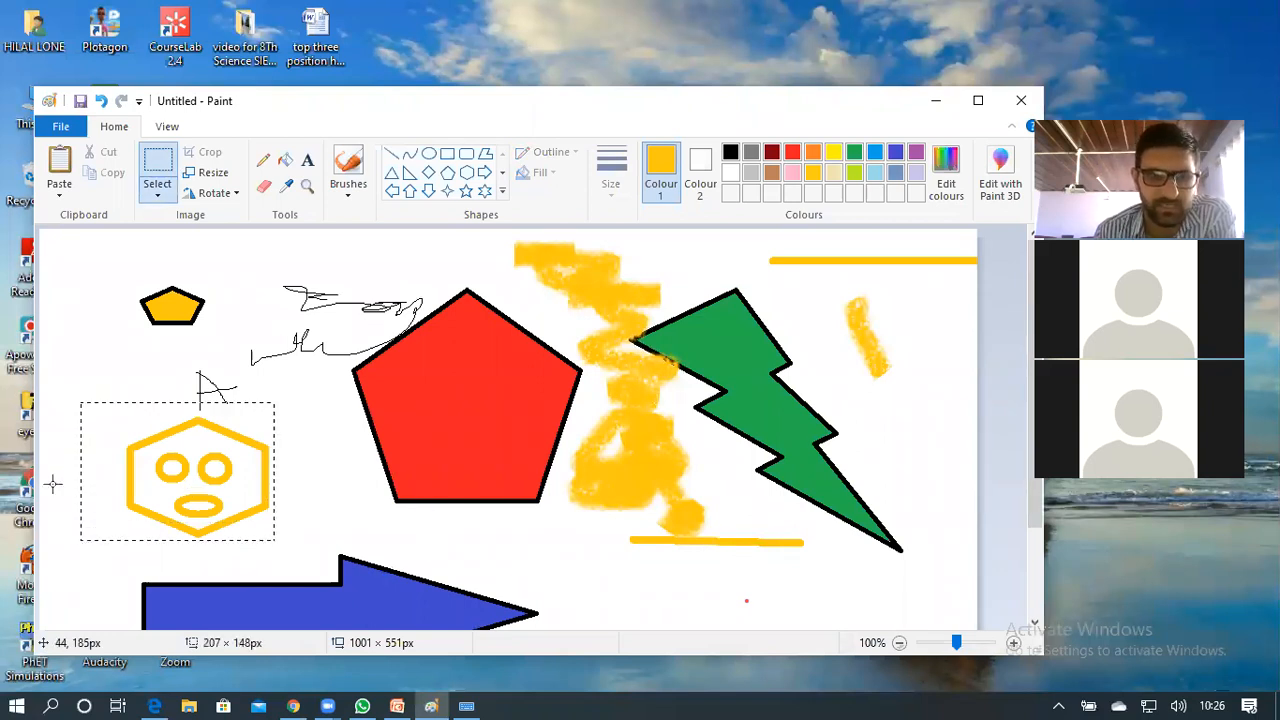
left_click_drag(84, 474, 120, 474)
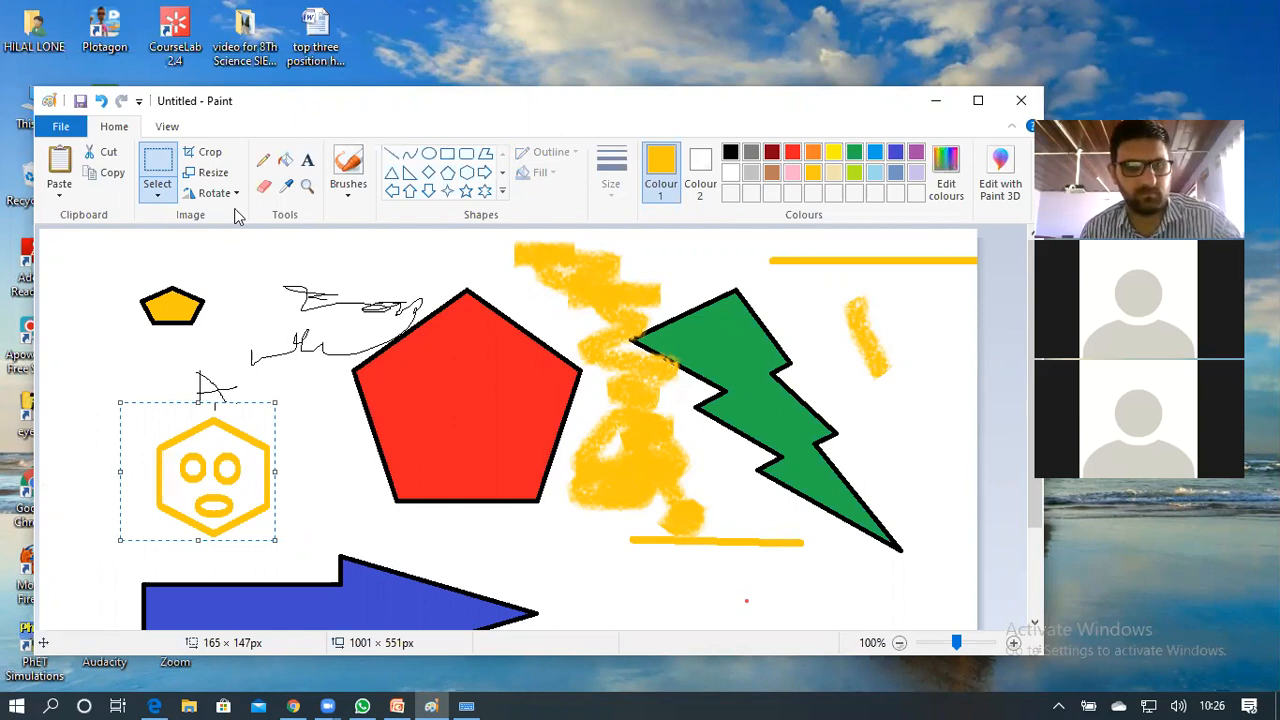
key("ctrl+z")
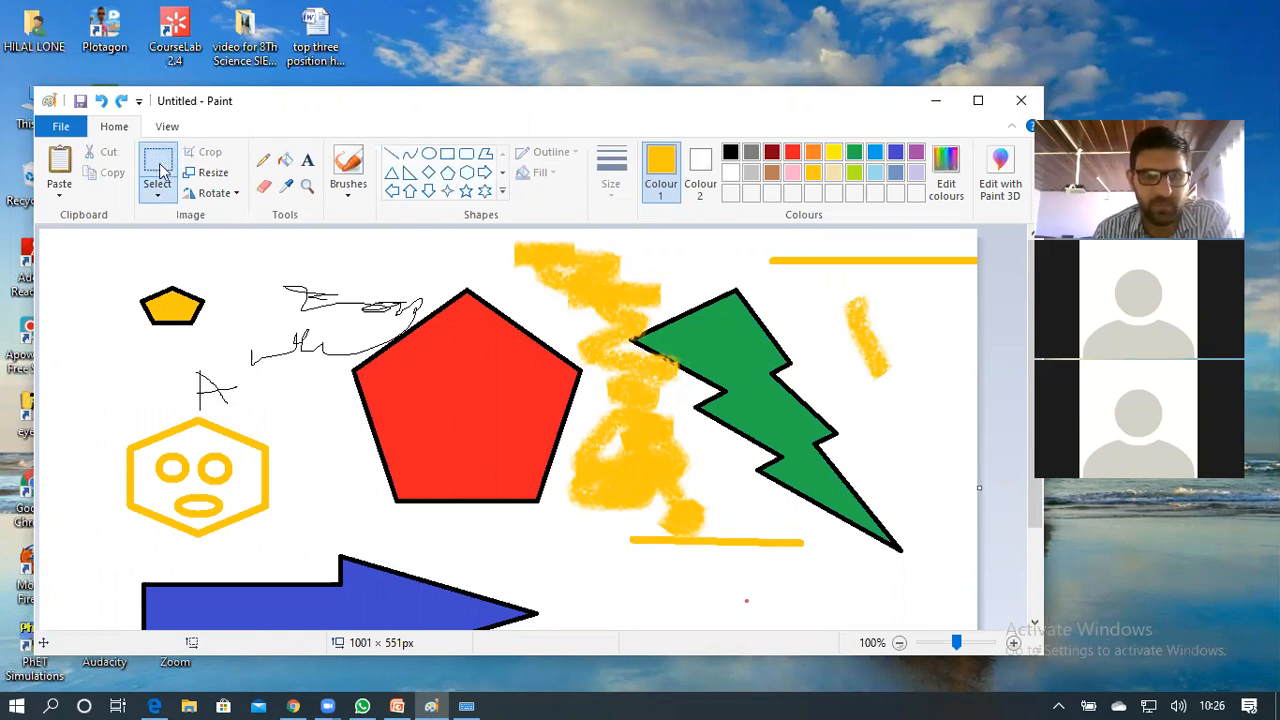
Reselect the whole hexagon face with a rectangular selection
left_click(164, 174)
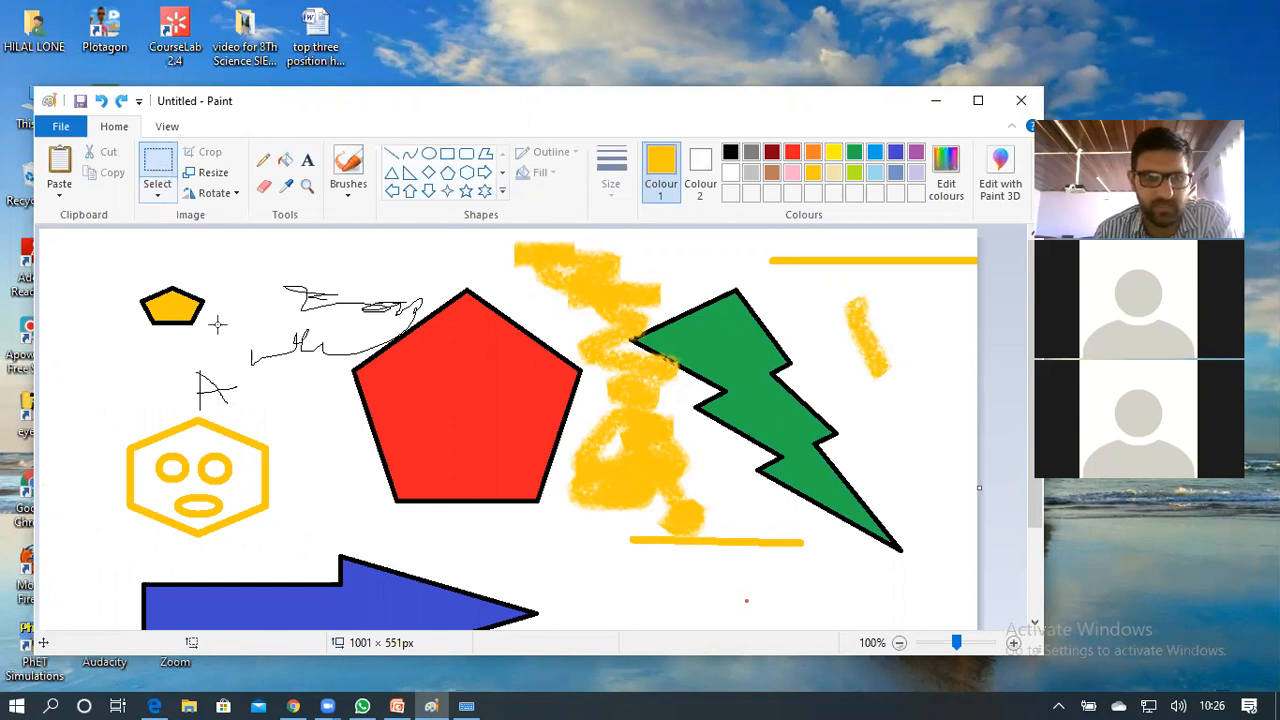
left_click_drag(114, 407, 145, 486)
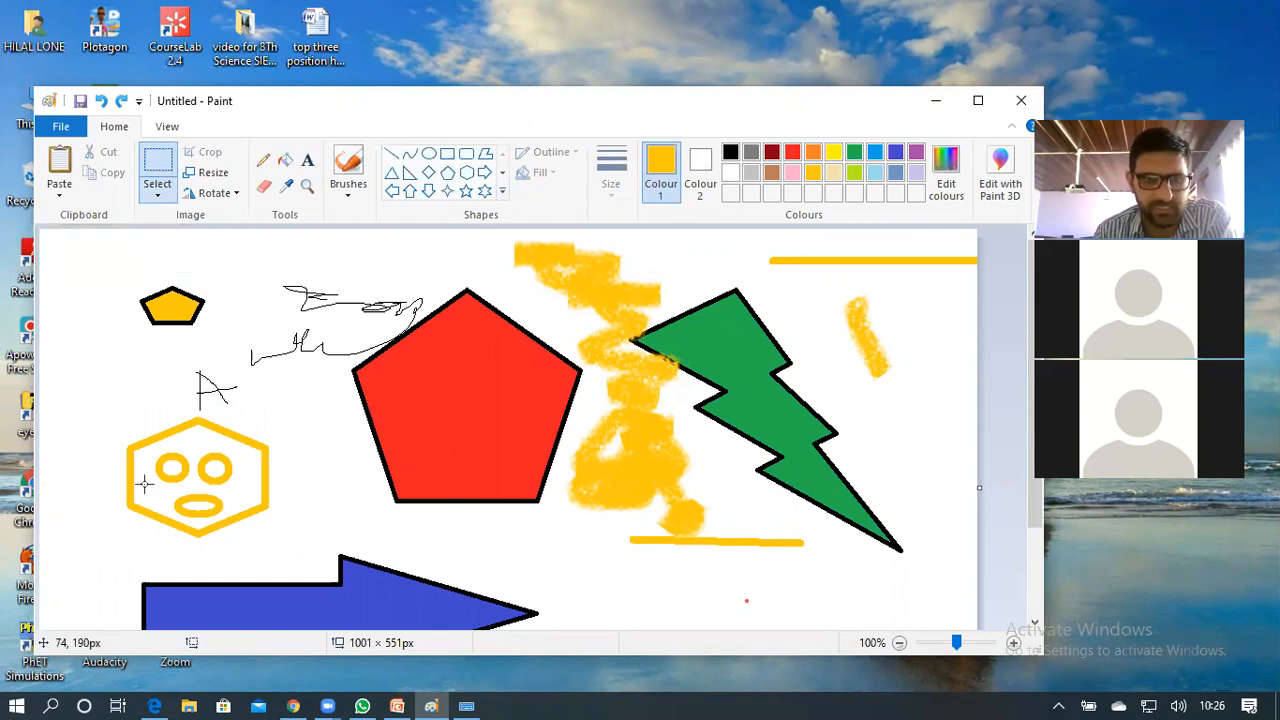
left_click_drag(262, 540, 281, 538)
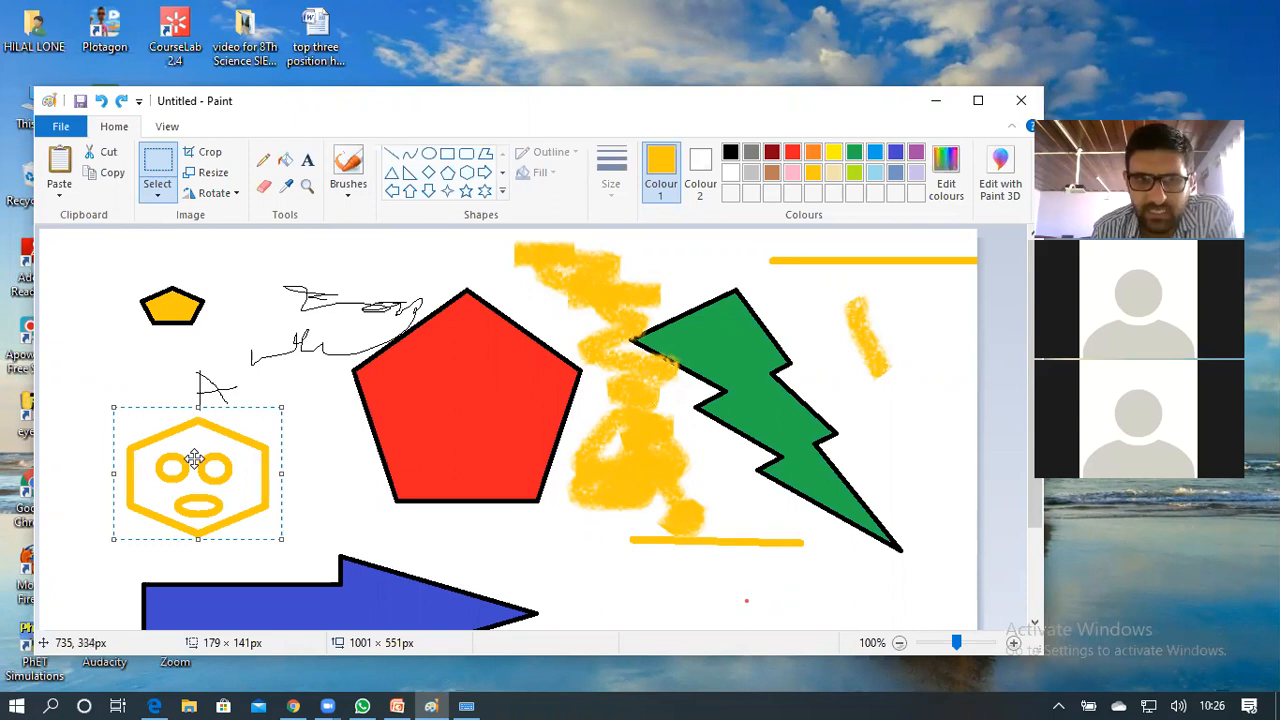
Copy and paste the face, place the copy at upper right by the bolt, then reselect the original
left_click(106, 178)
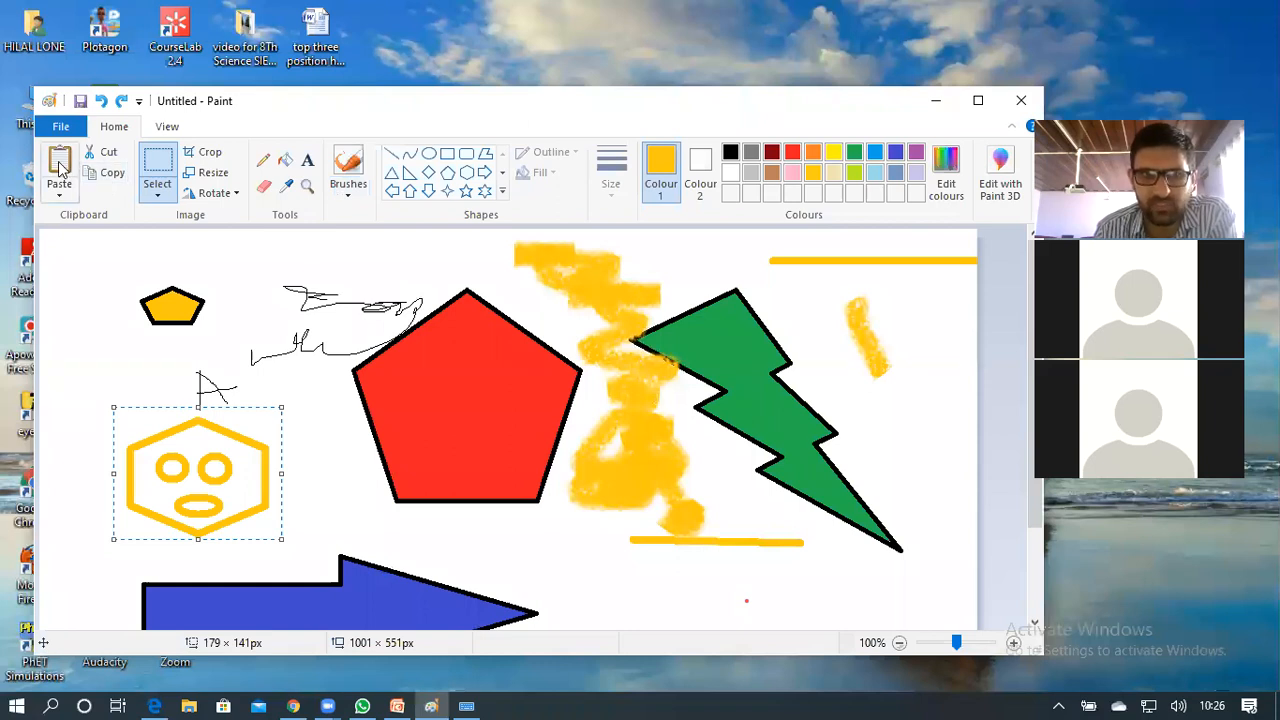
left_click(60, 168)
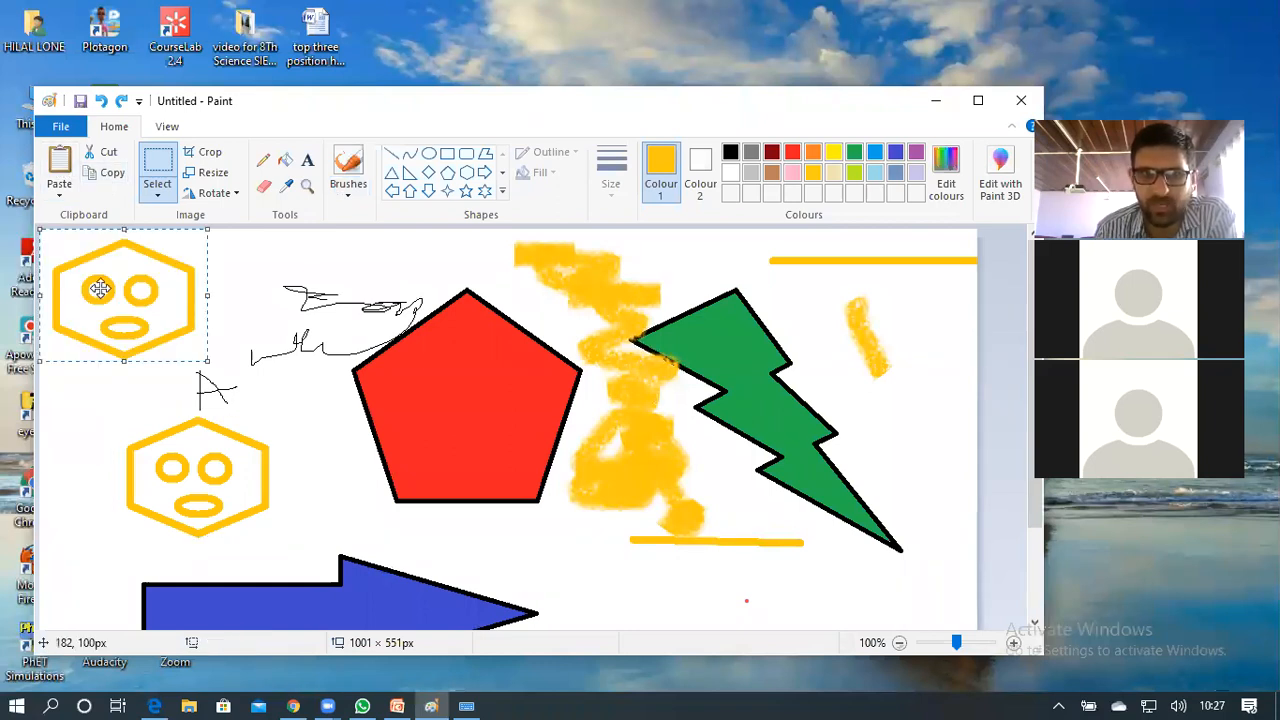
left_click_drag(97, 286, 117, 288)
left_click_drag(788, 525, 866, 337)
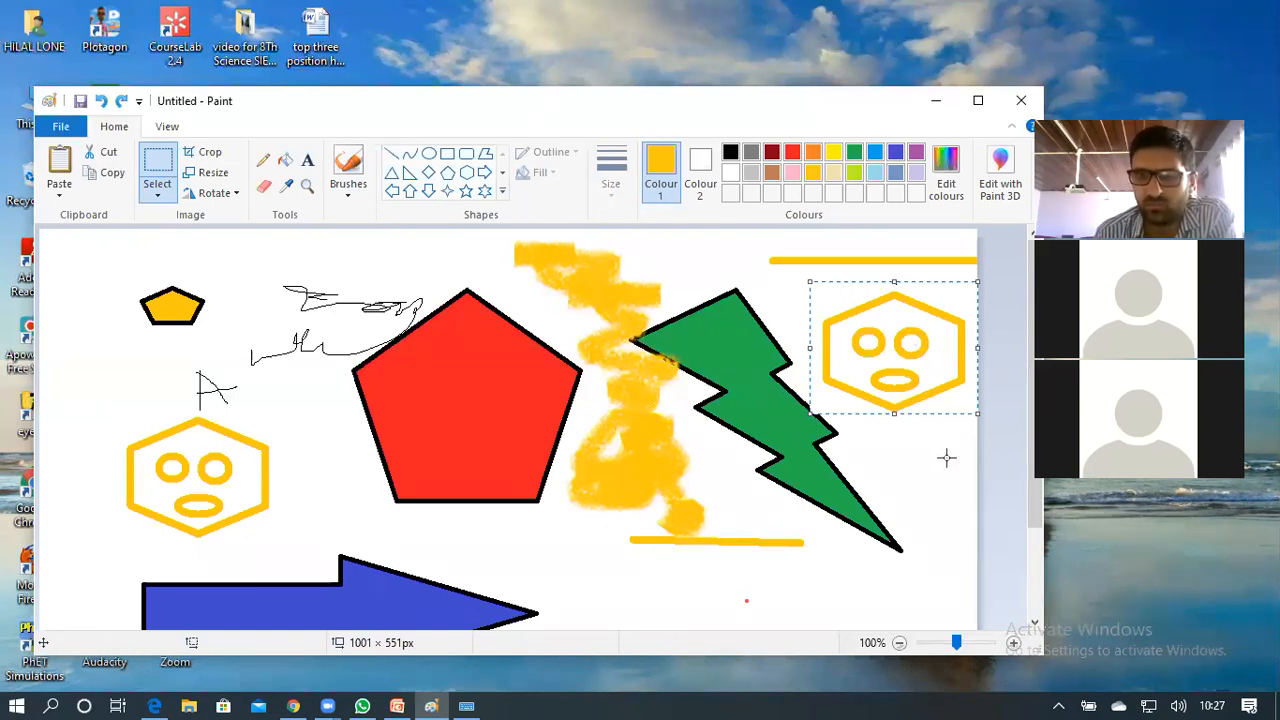
left_click(881, 473)
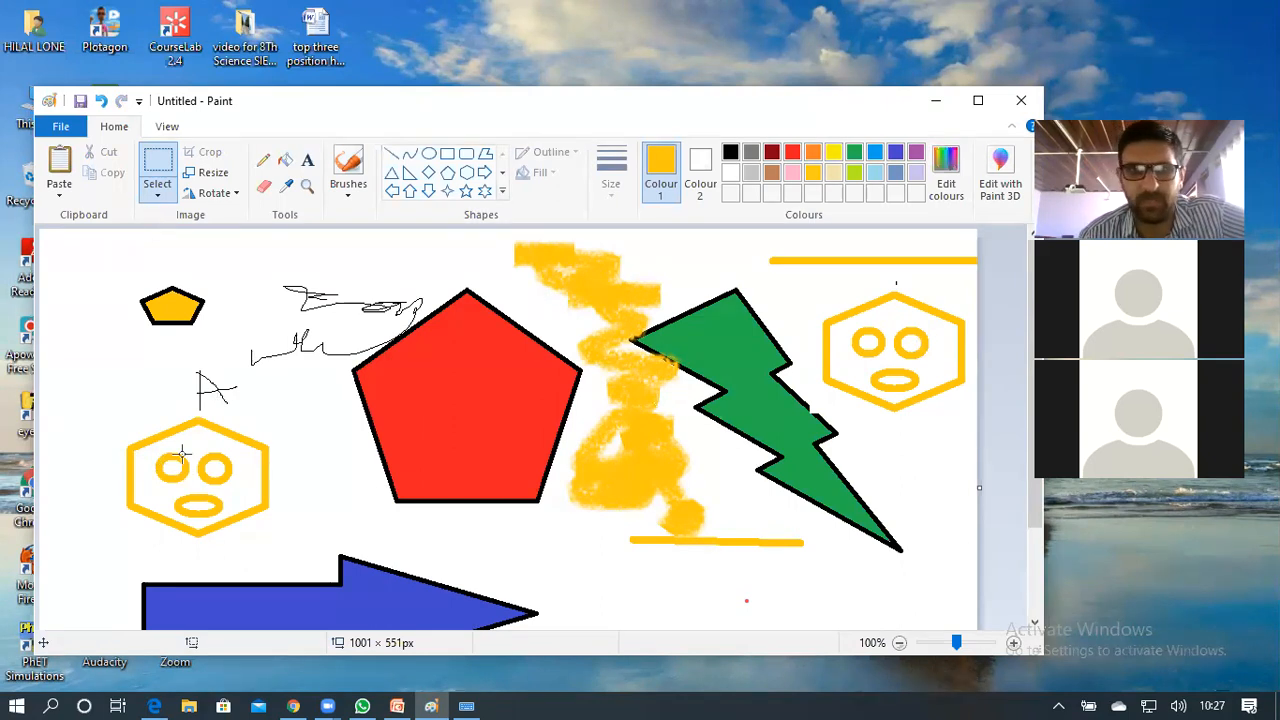
left_click(163, 161)
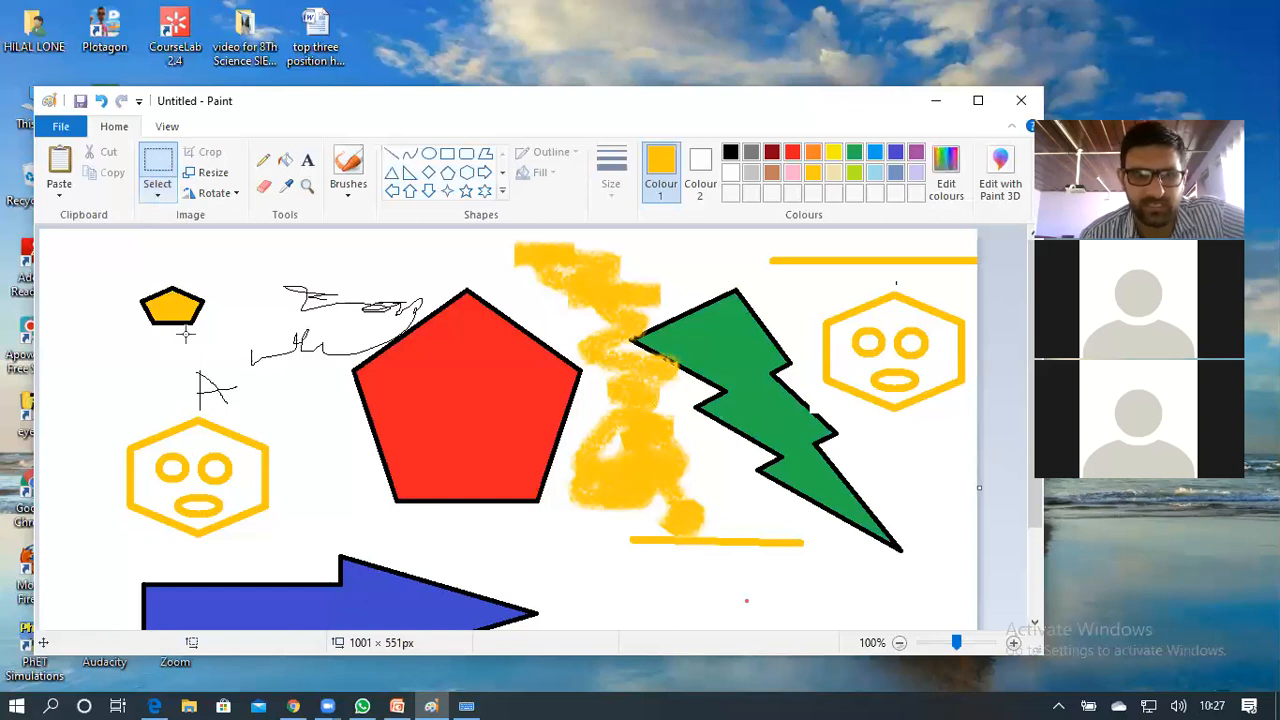
left_click_drag(88, 419, 288, 548)
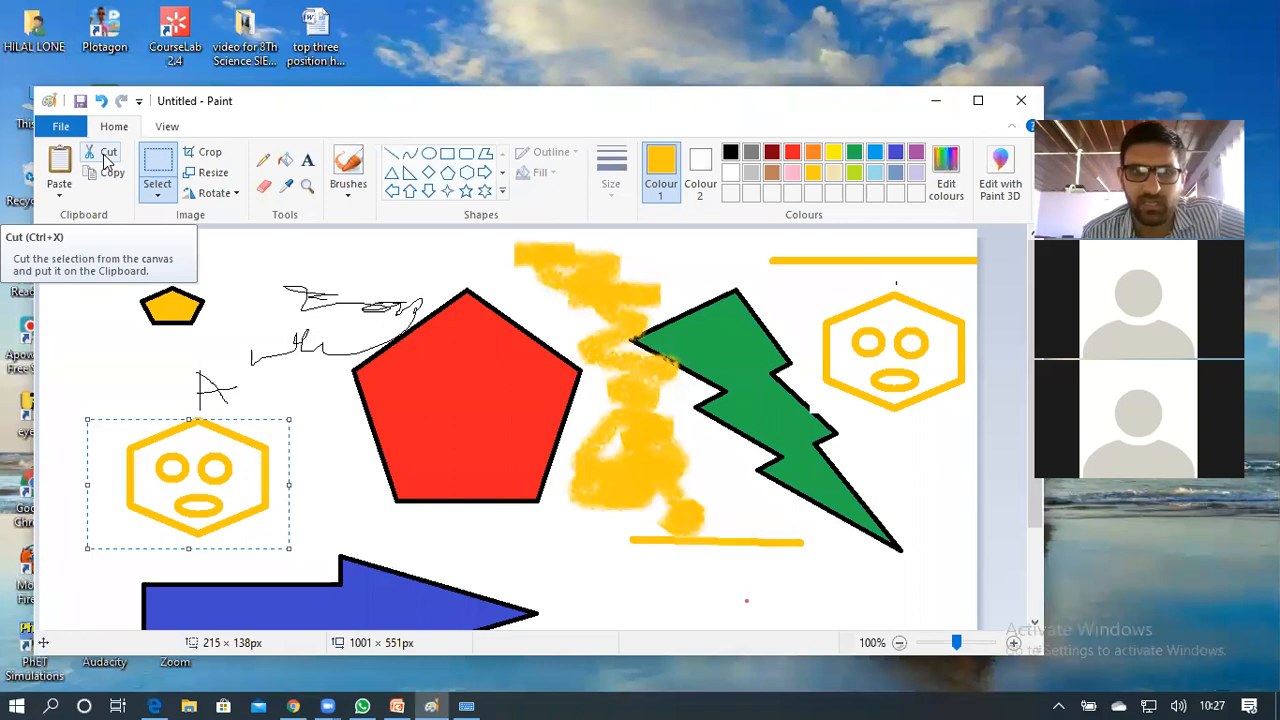
Cut and paste the left yellow hexagon face, drag it to the canvas bottom, then undo the drag
left_click(107, 160)
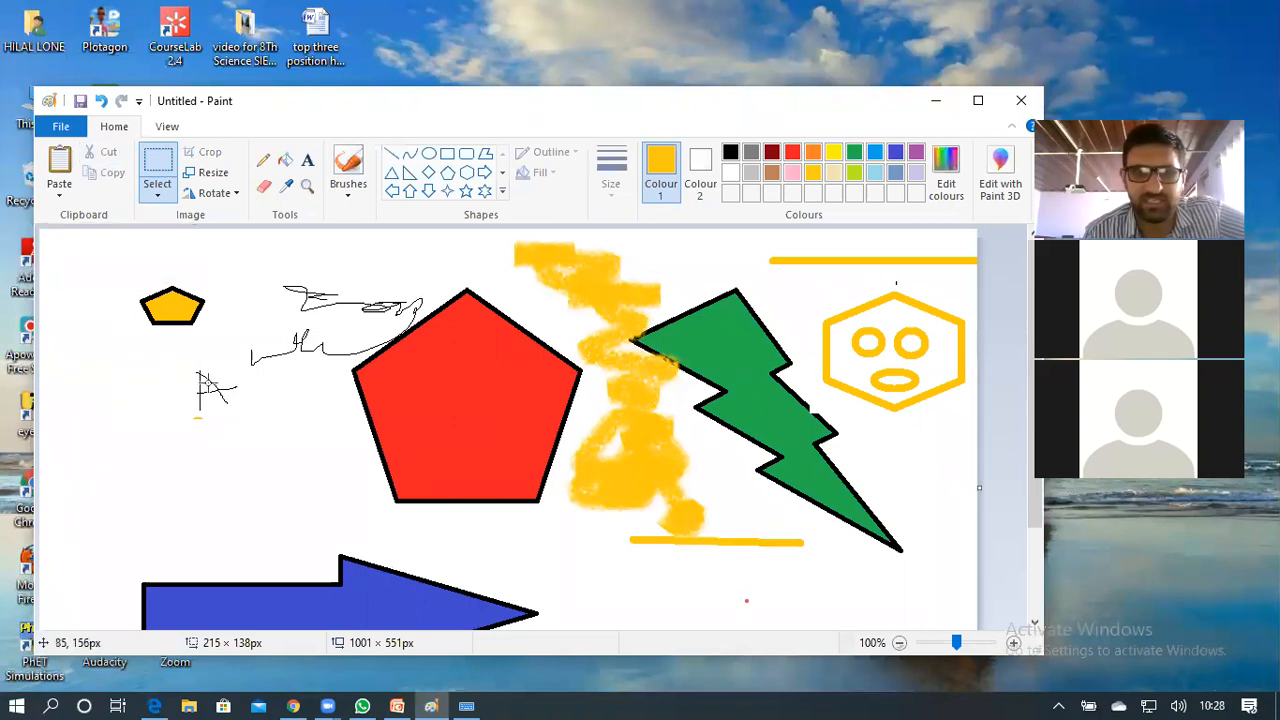
left_click(60, 162)
left_click_drag(146, 280, 812, 594)
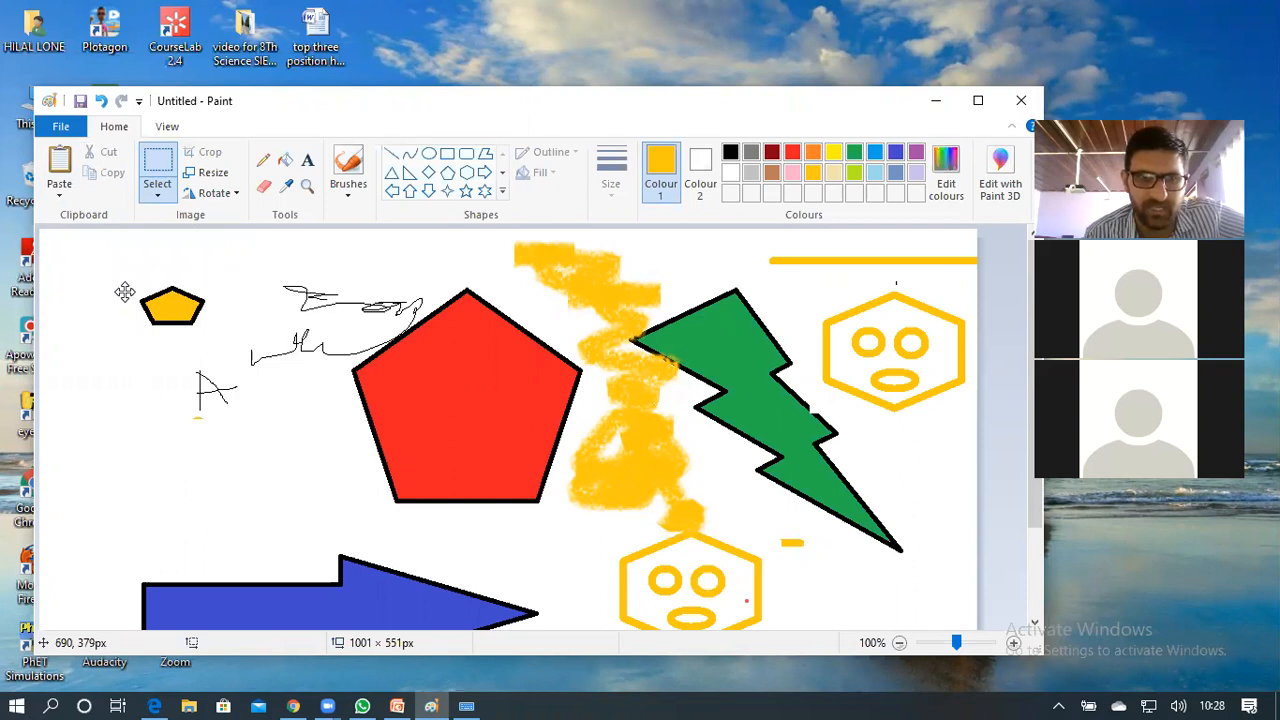
key("ctrl+z")
key("ctrl+z")
key("ctrl+z")
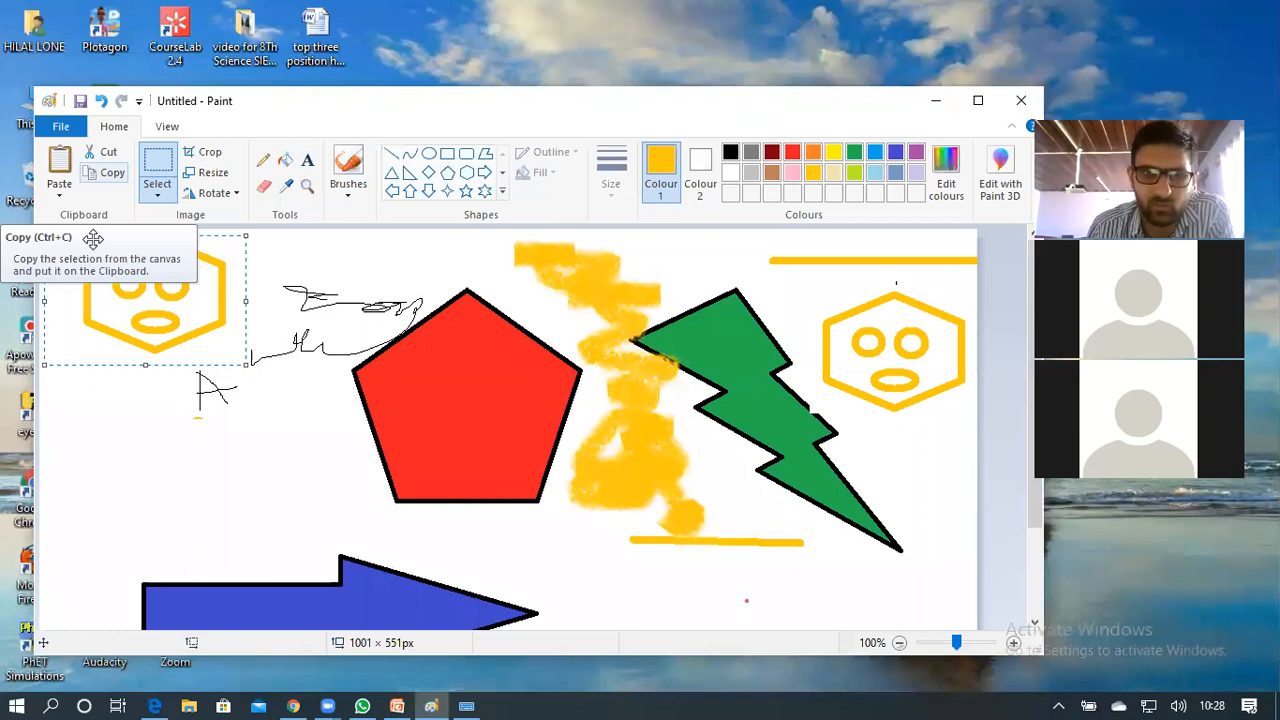
Deselect the pasted face so it sits at the top-left corner over the small pentagon
left_click(161, 450)
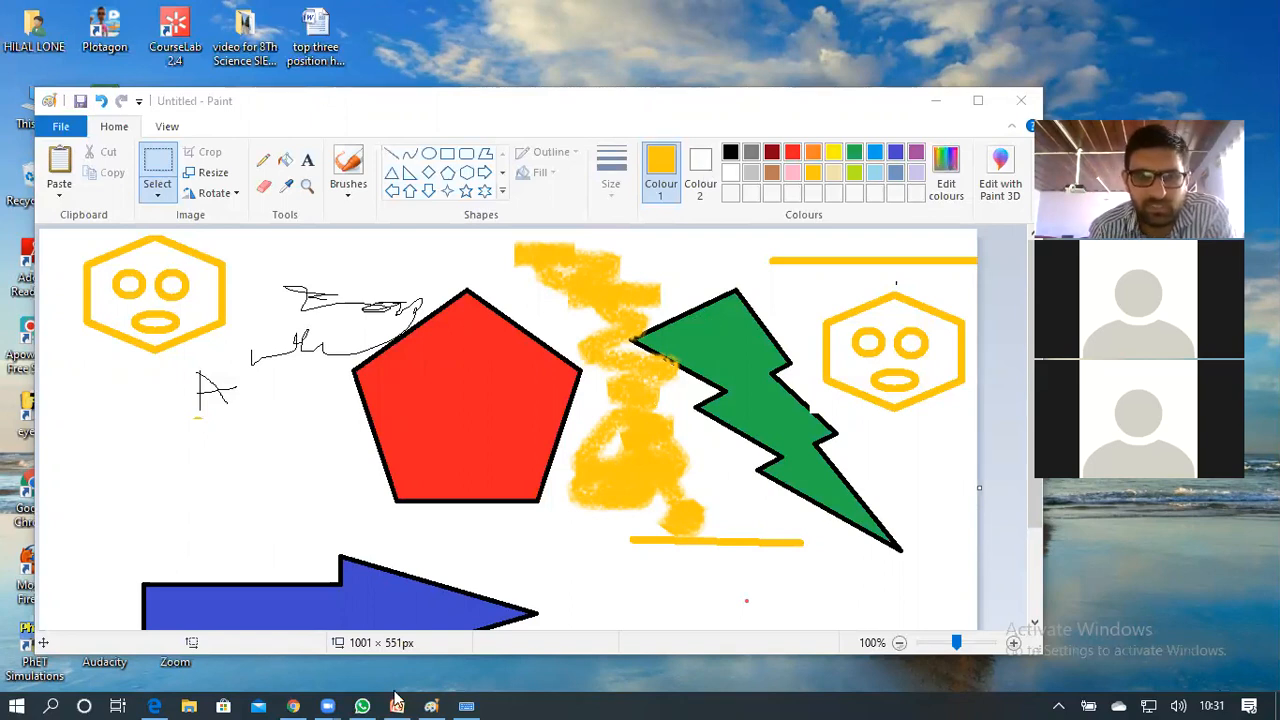
Send Ctrl+S to Paint with the On-Screen Keyboard to bring up Save As for the Untitled picture
left_click(466, 705)
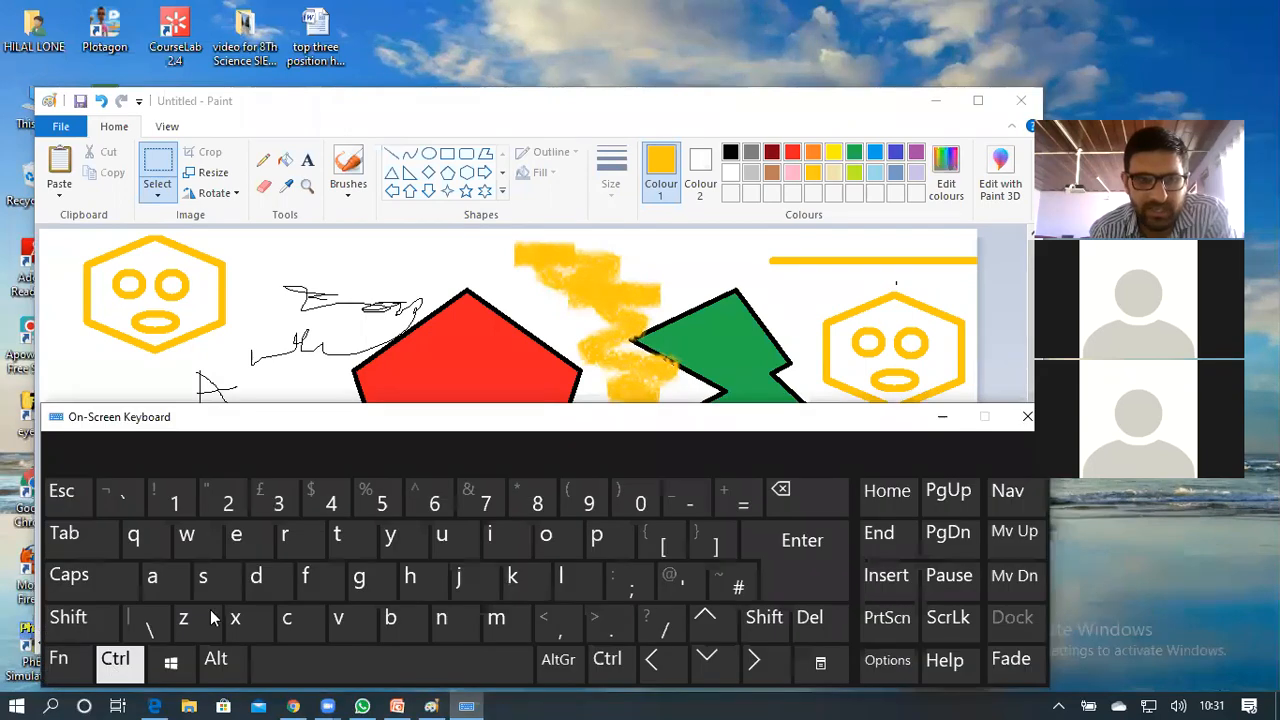
left_click(112, 665)
left_click(216, 578)
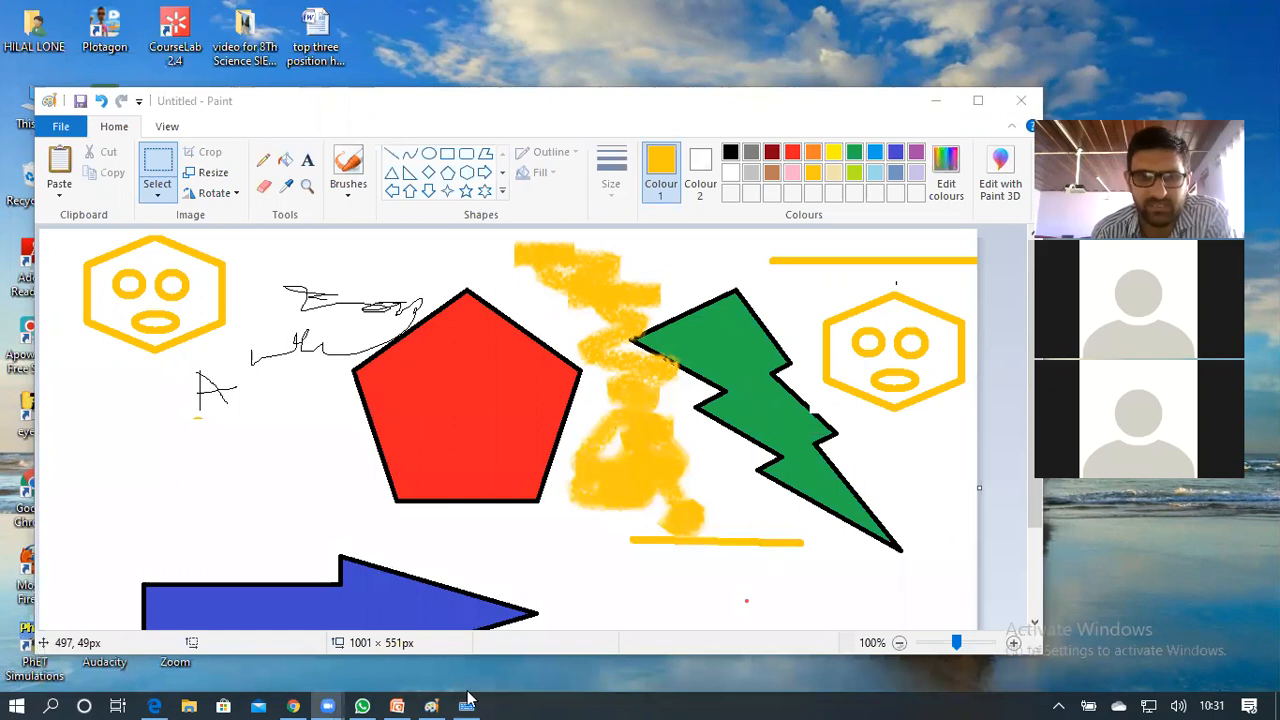
left_click(431, 706)
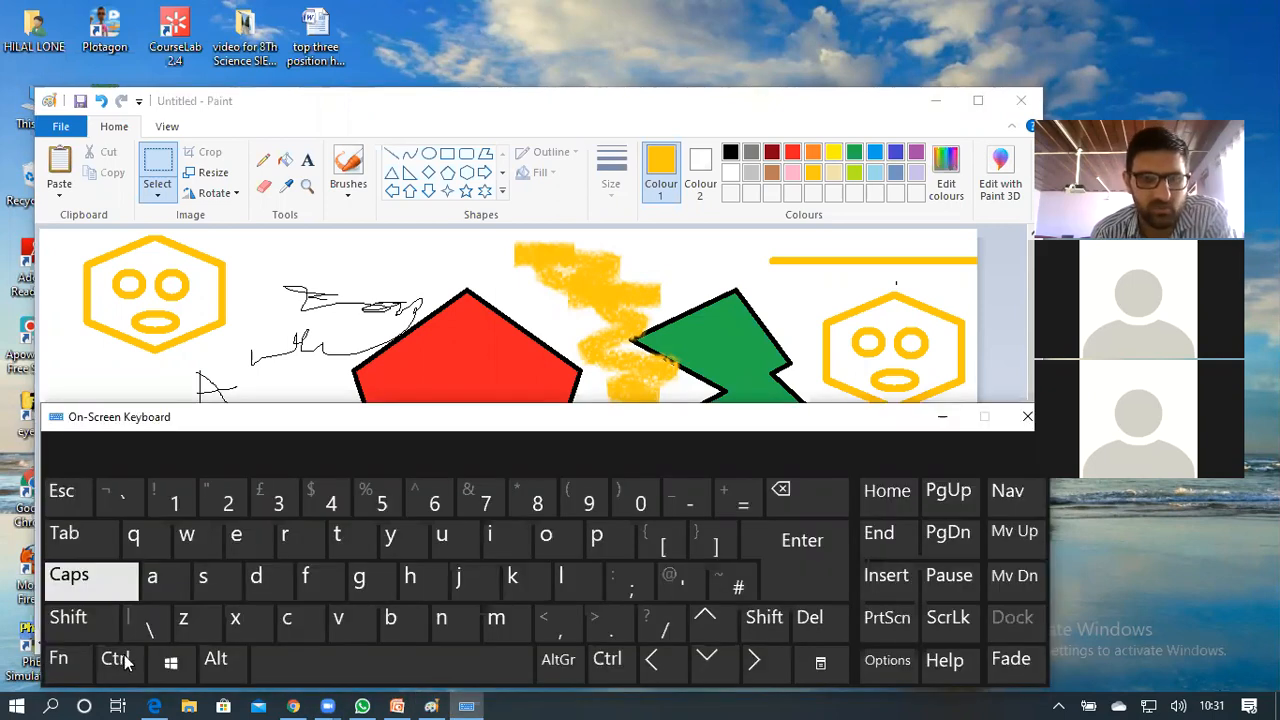
left_click(115, 658)
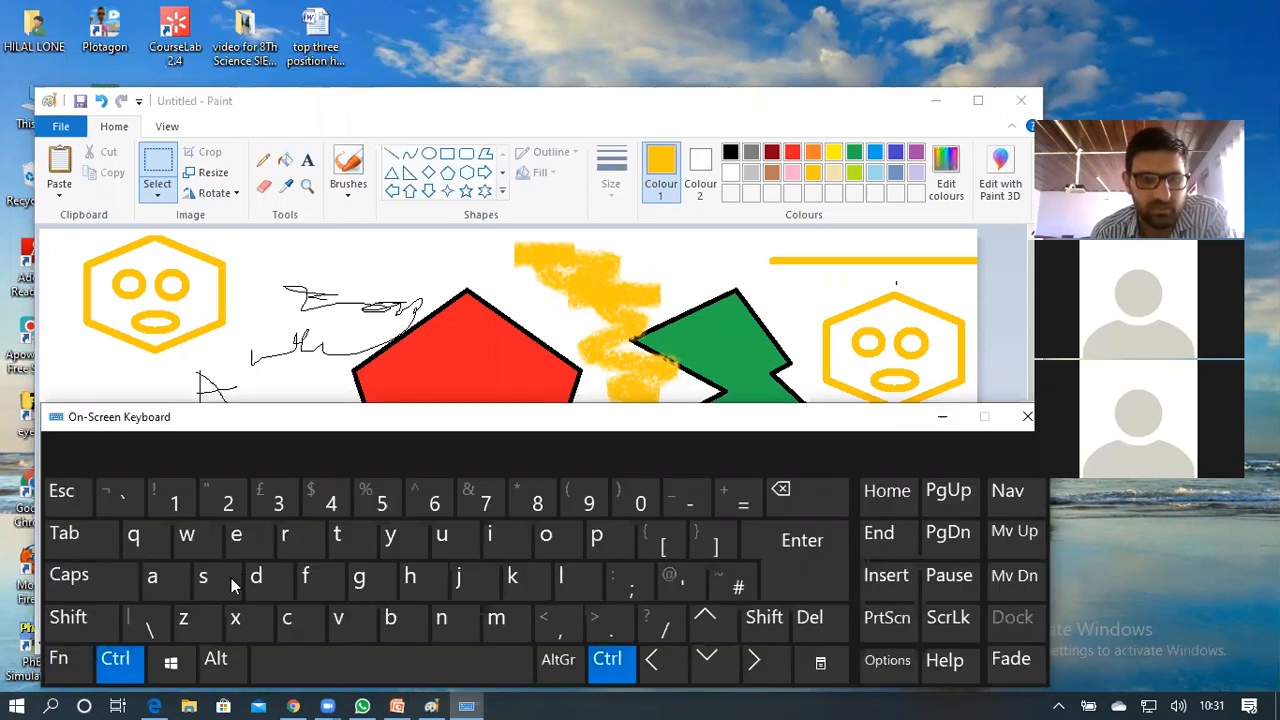
left_click(231, 584)
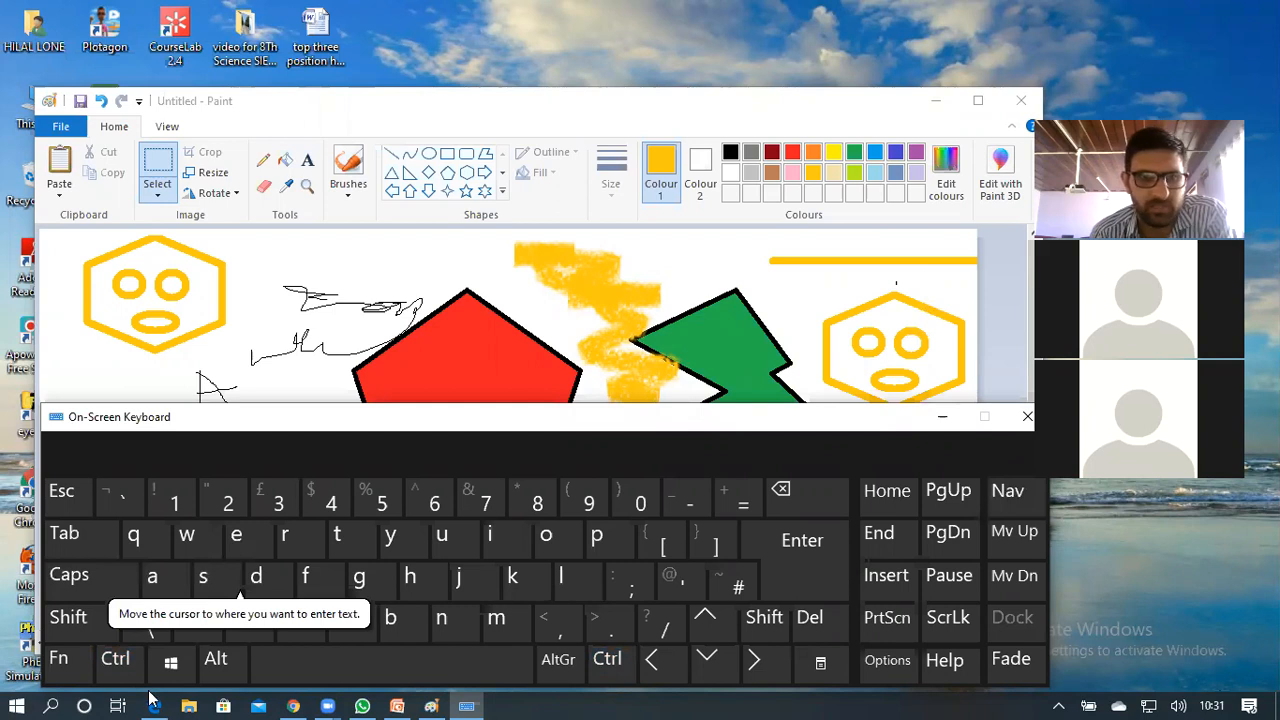
left_click(115, 660)
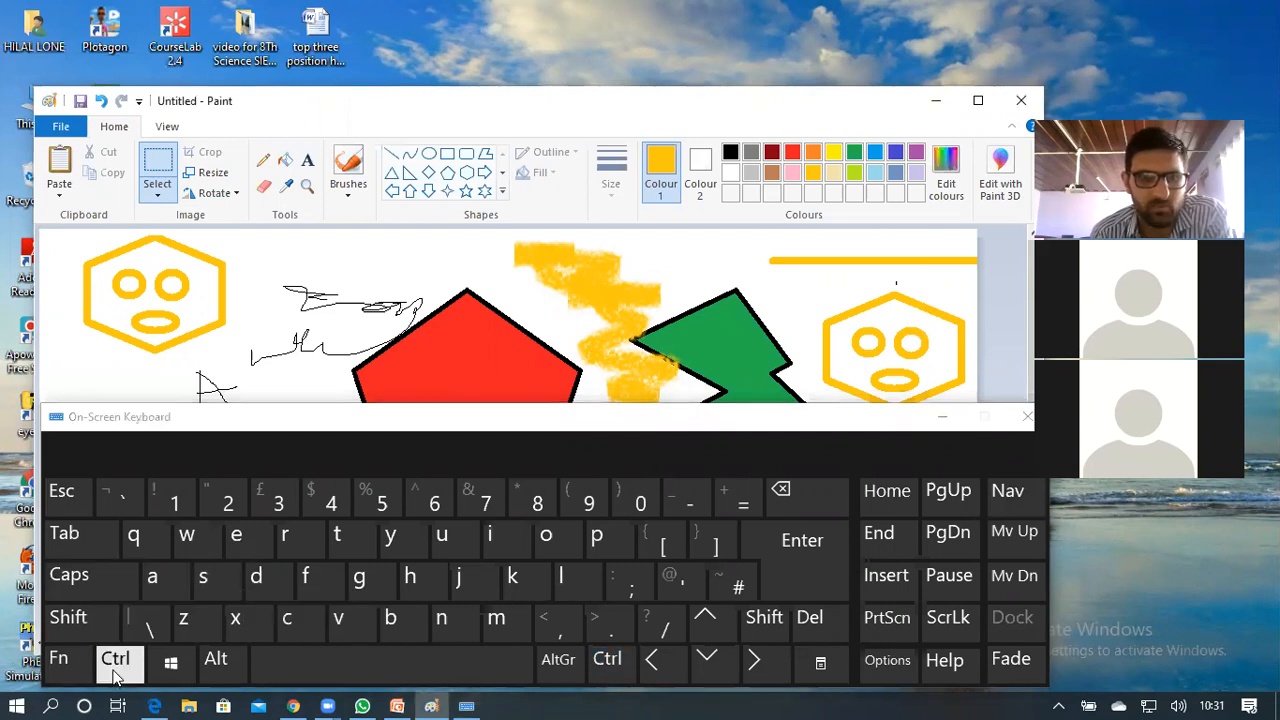
left_click(212, 588)
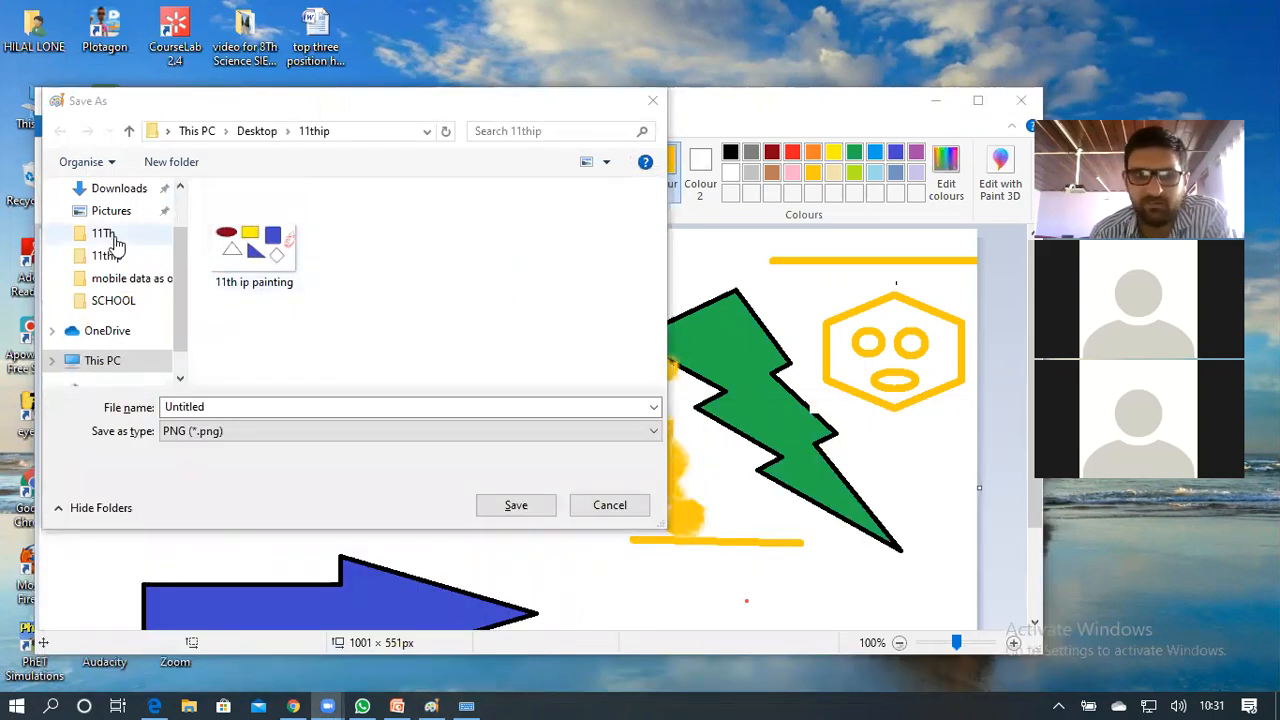
View the 11Th folder, then close the Save As dialog without saving
left_click(104, 234)
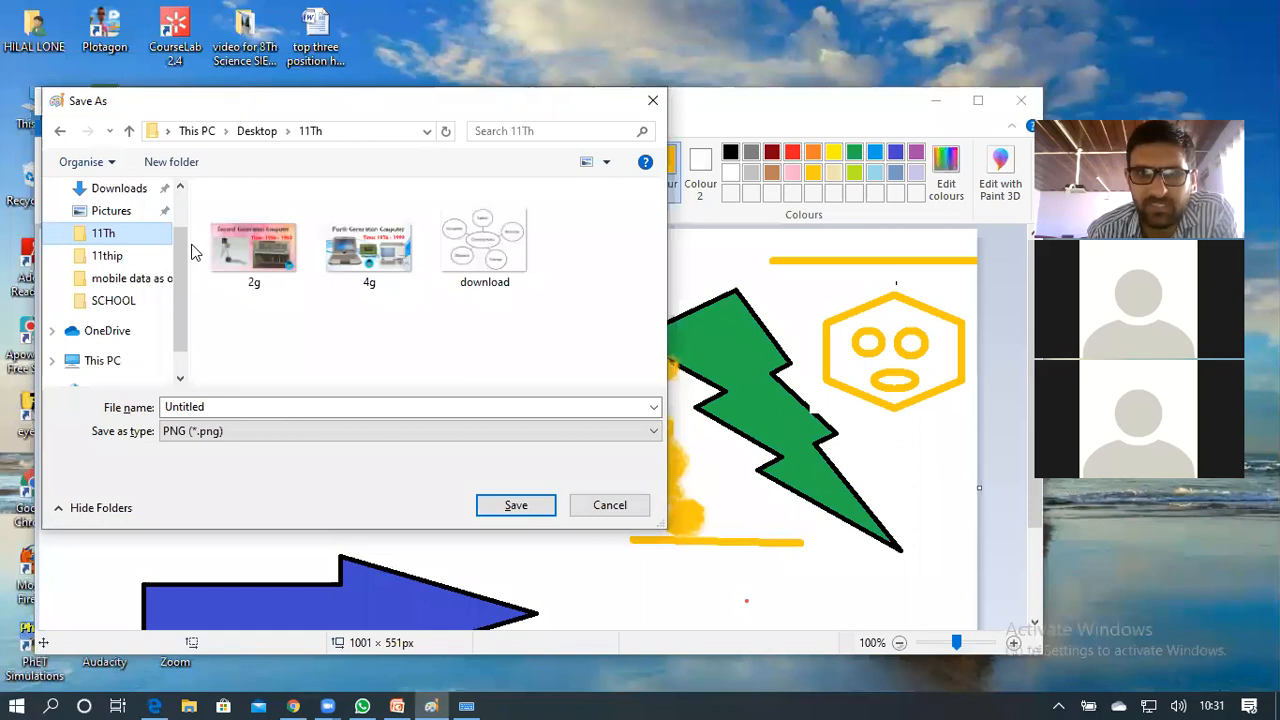
left_click(659, 103)
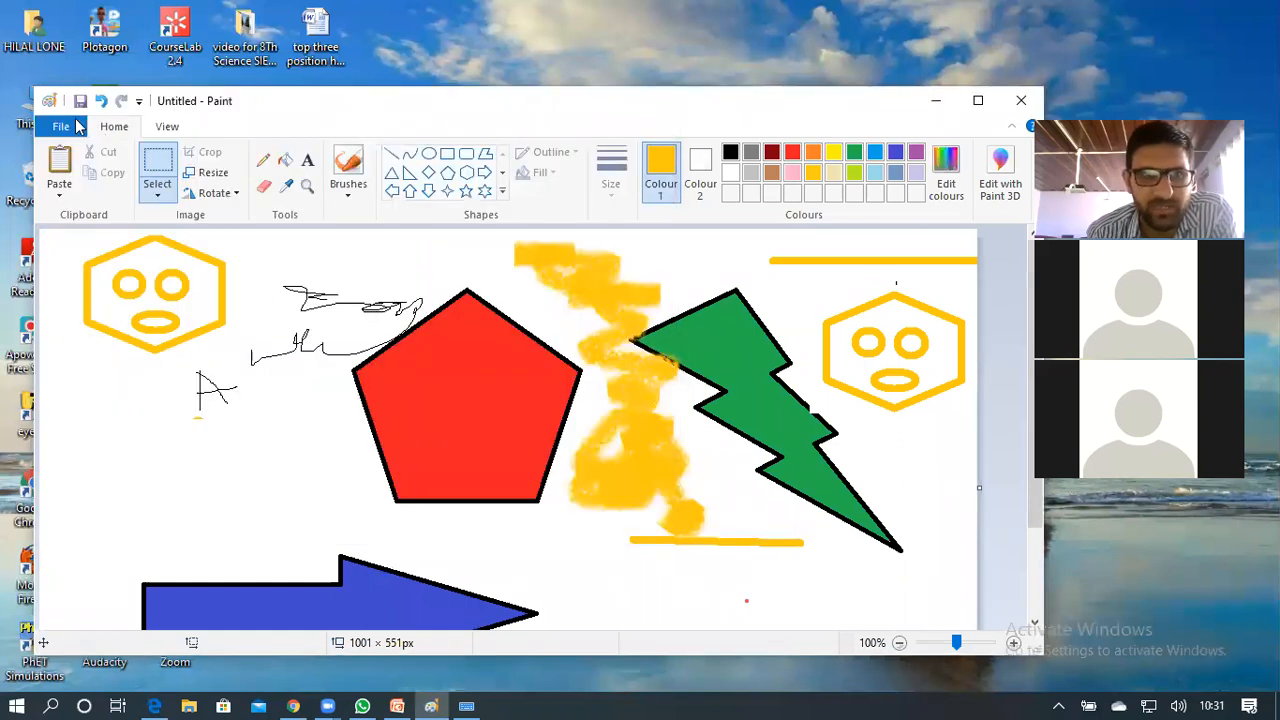
Choose Save from Paint's File menu for the Untitled picture
left_click(62, 126)
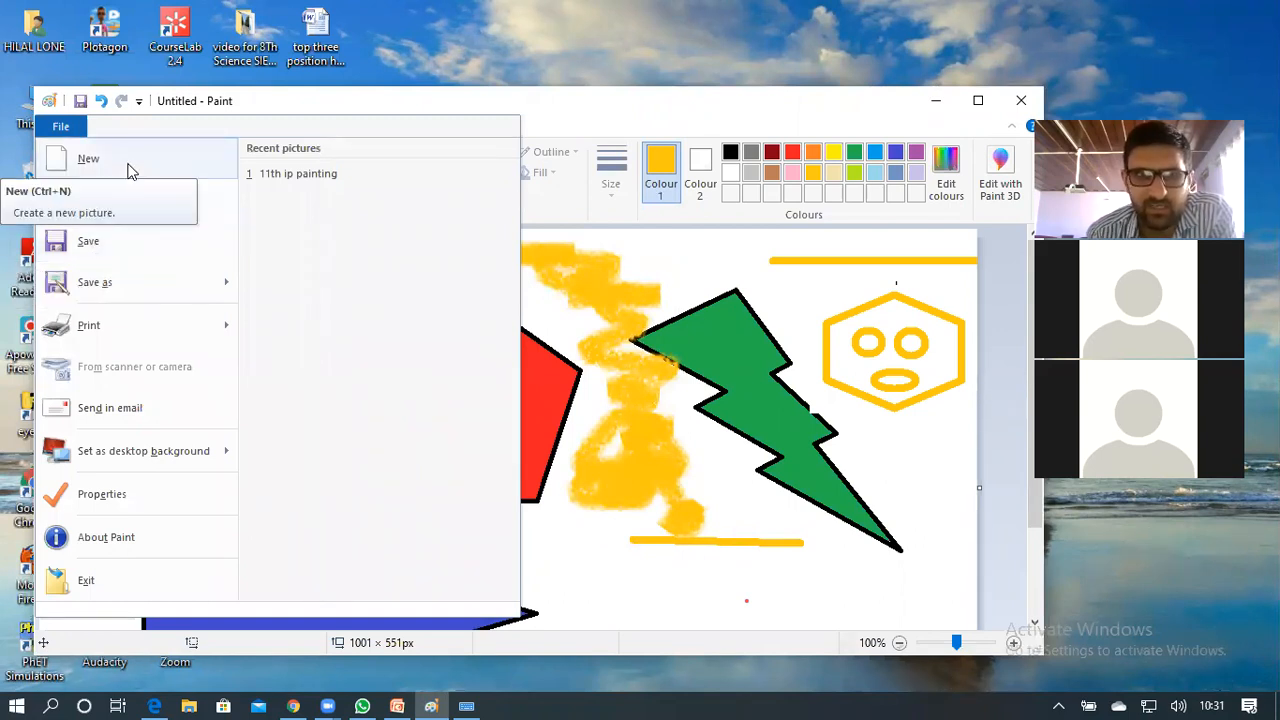
left_click(126, 246)
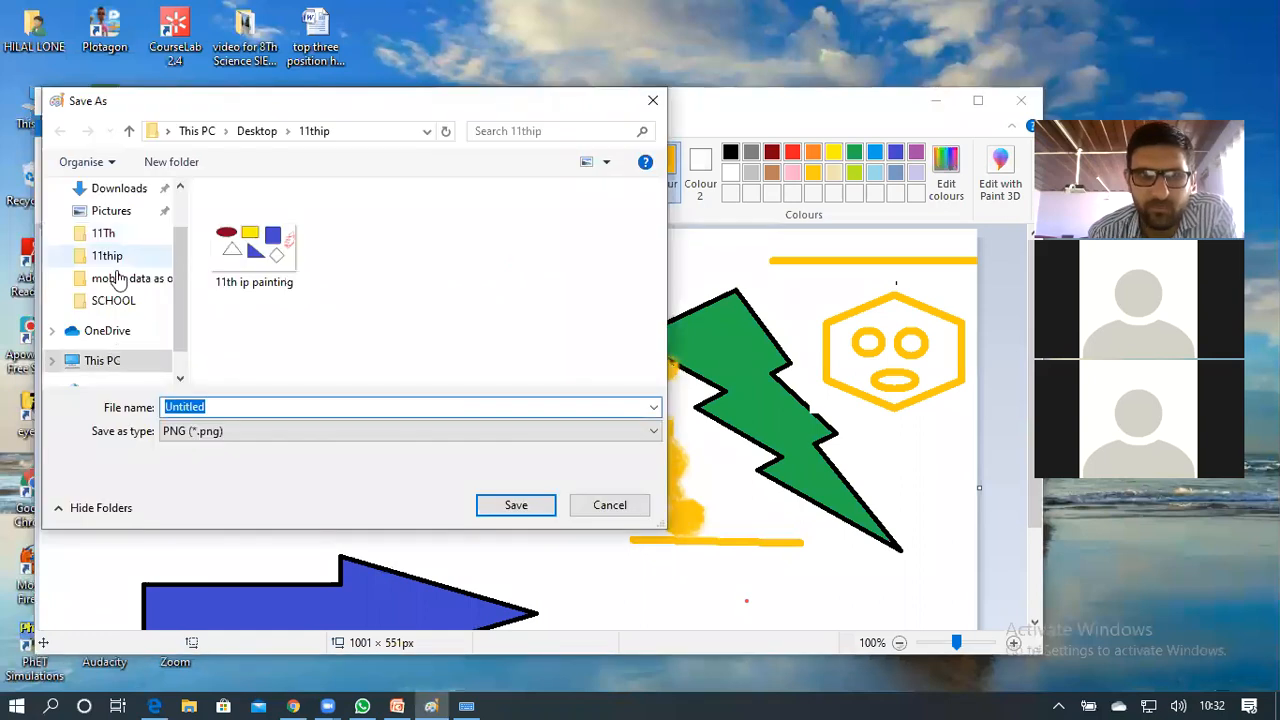
Go to This PC > Desktop > 11thip and save the picture as 'irtiqa'
left_click(114, 256)
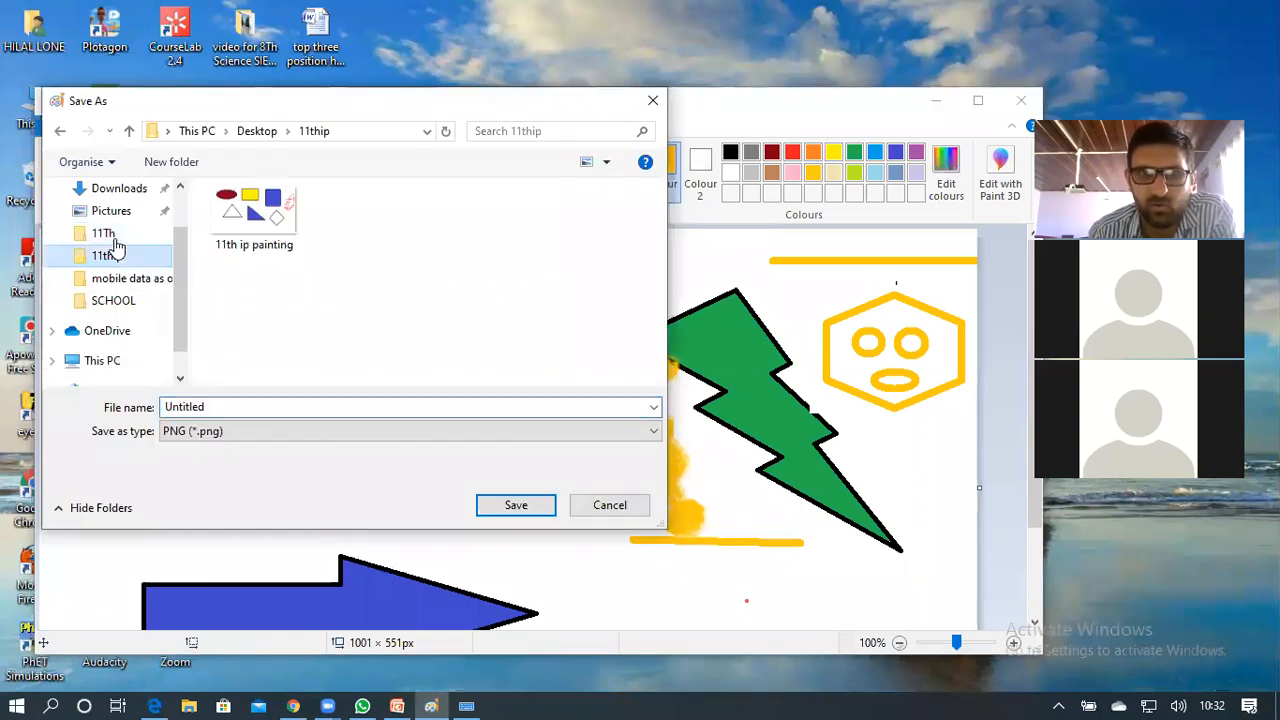
left_click(104, 234)
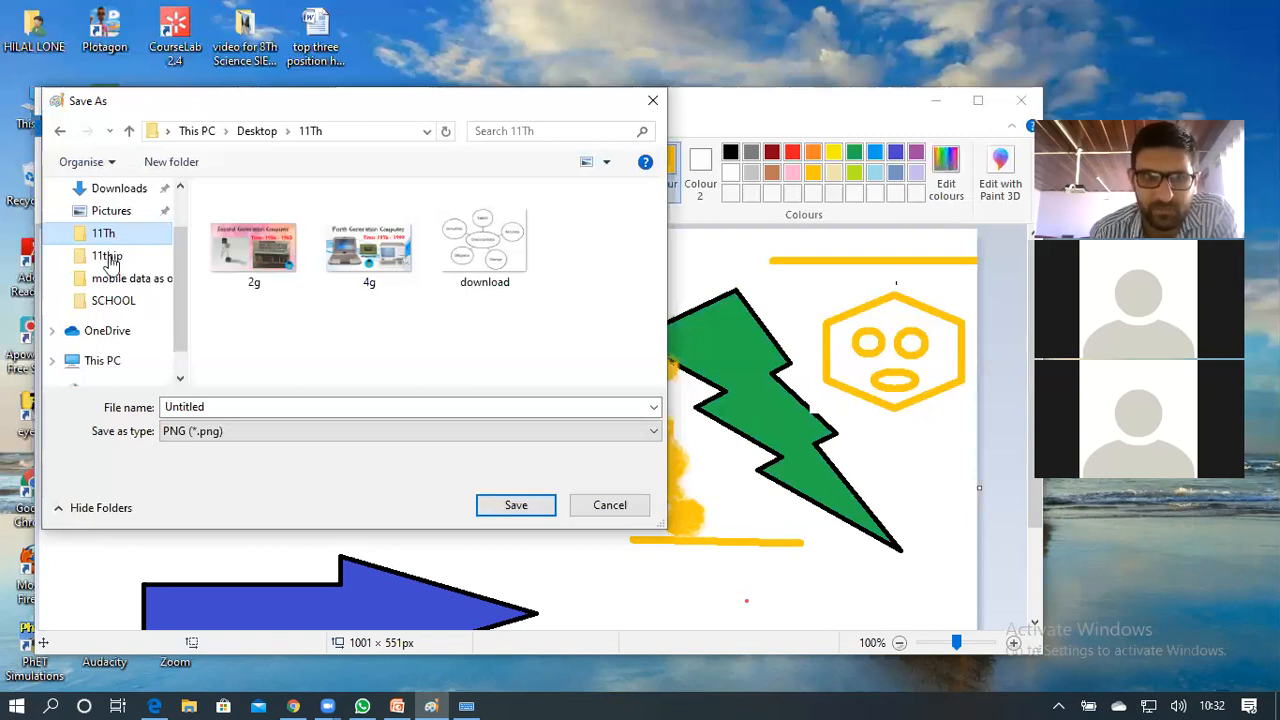
left_click(100, 363)
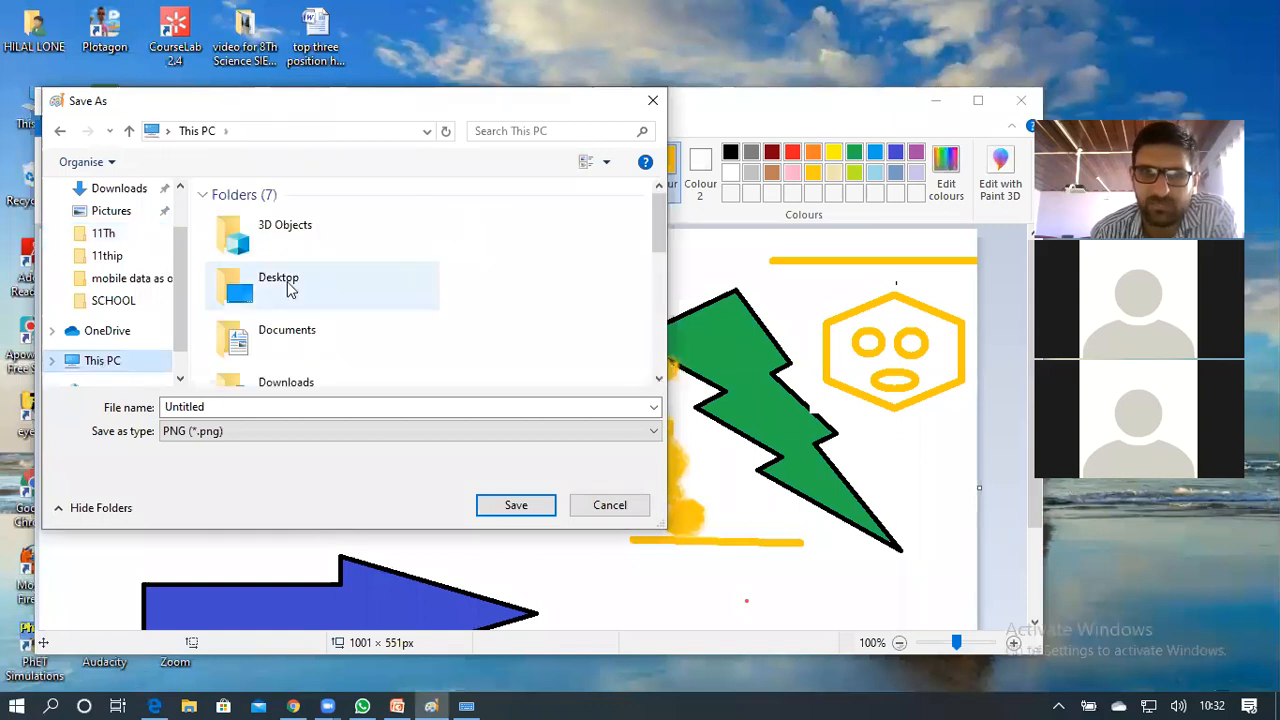
double_click(289, 286)
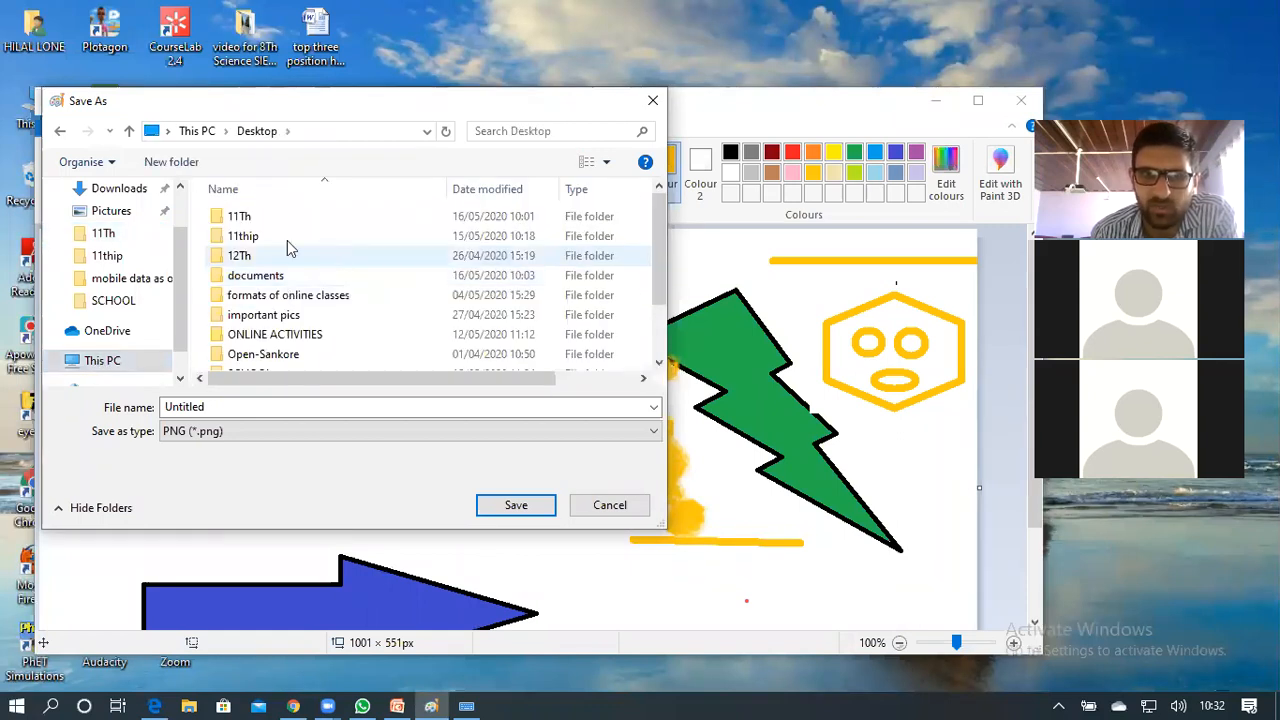
double_click(287, 240)
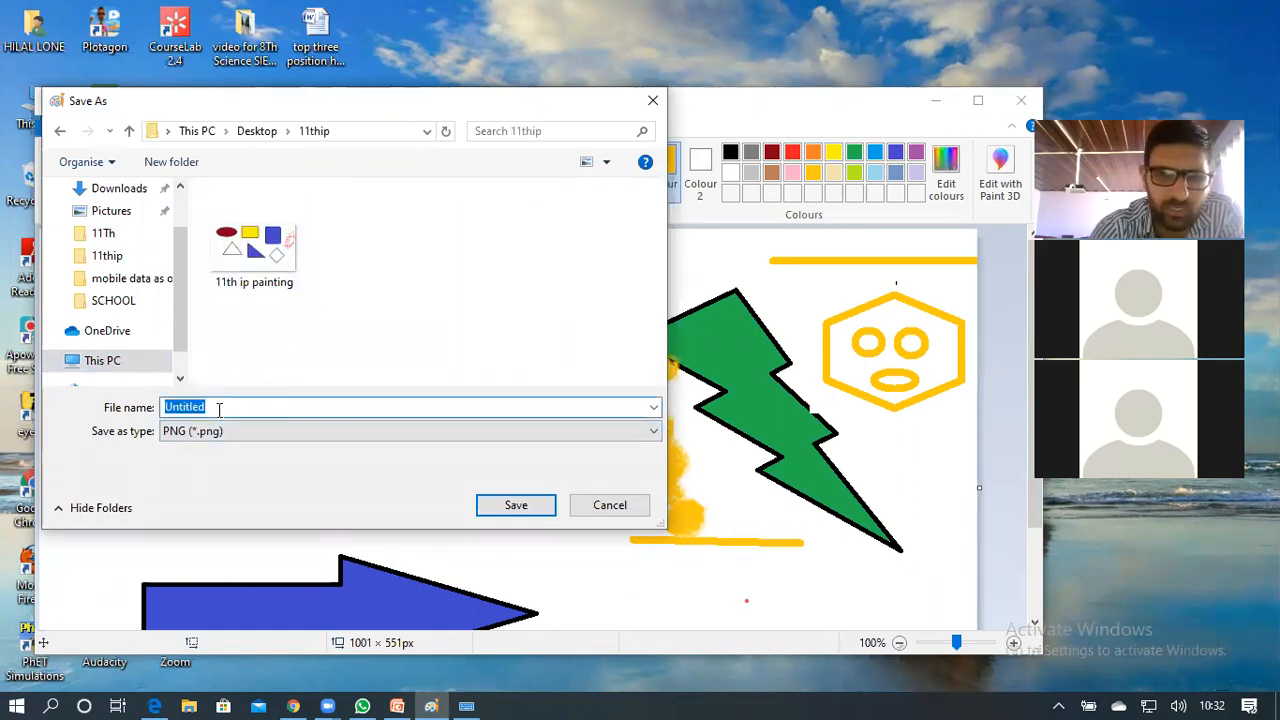
type("irtiqa")
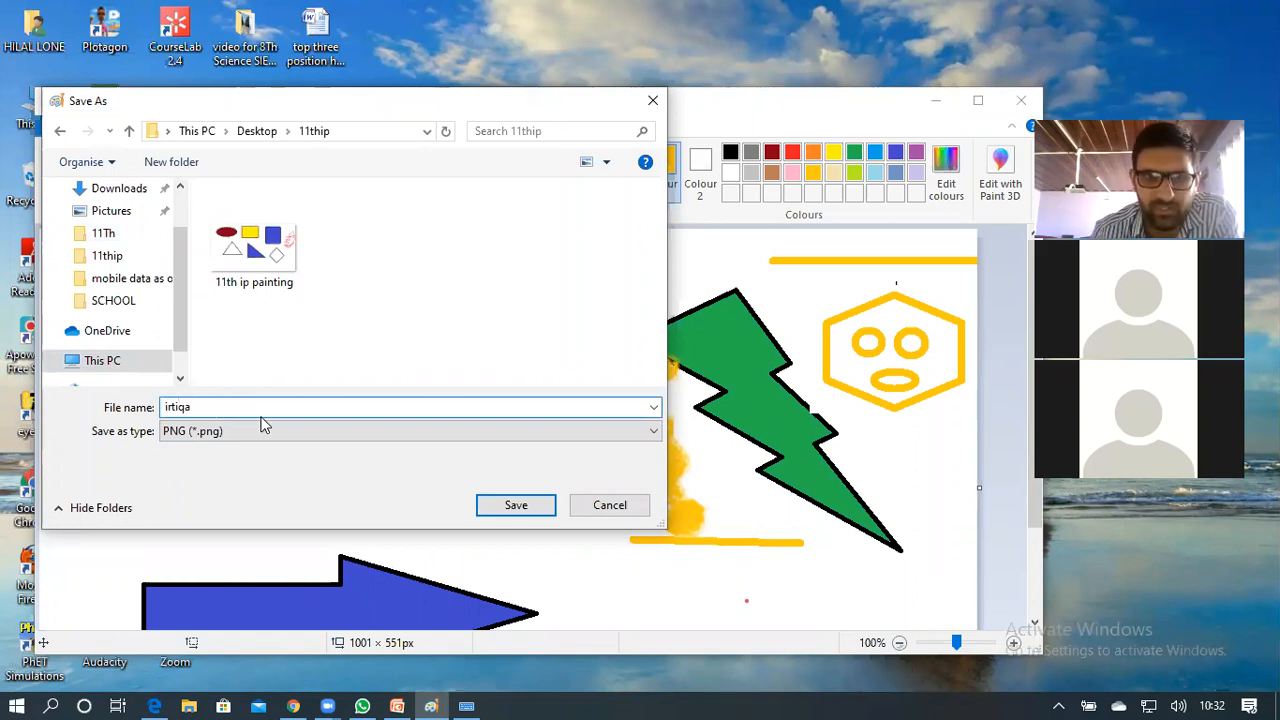
left_click(516, 505)
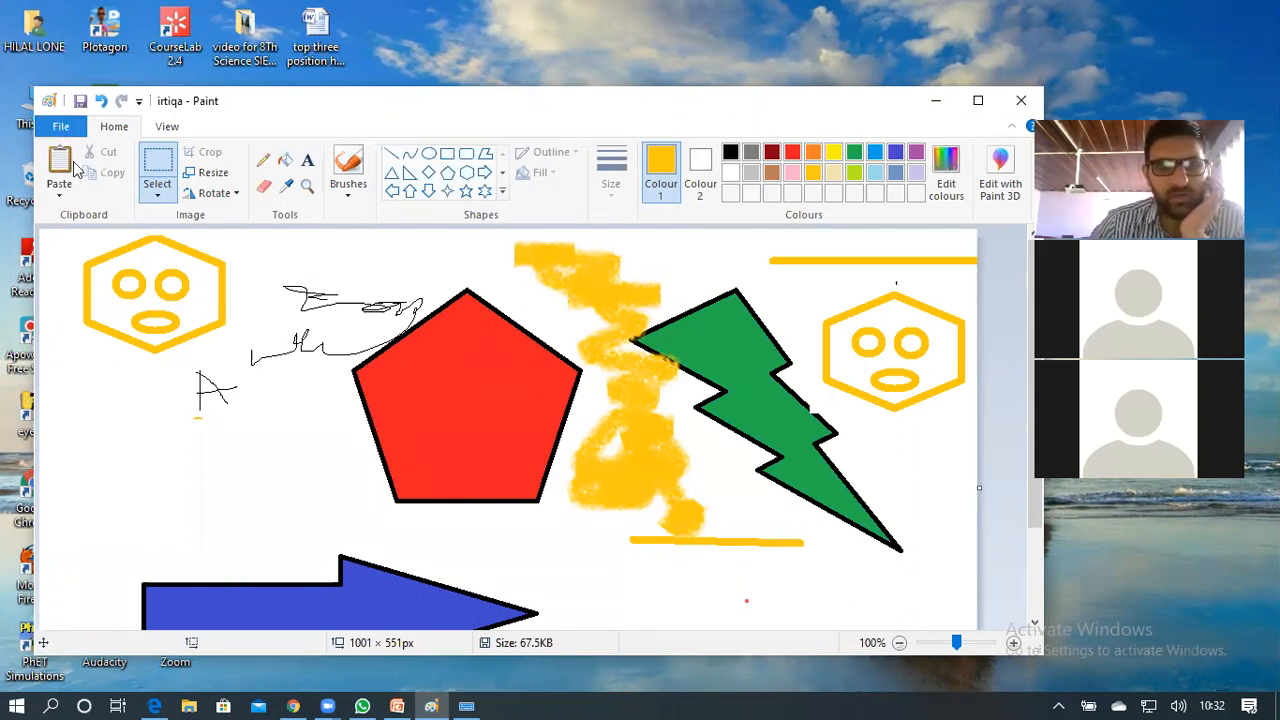
Exit Paint through the File menu's Exit command
left_click(60, 127)
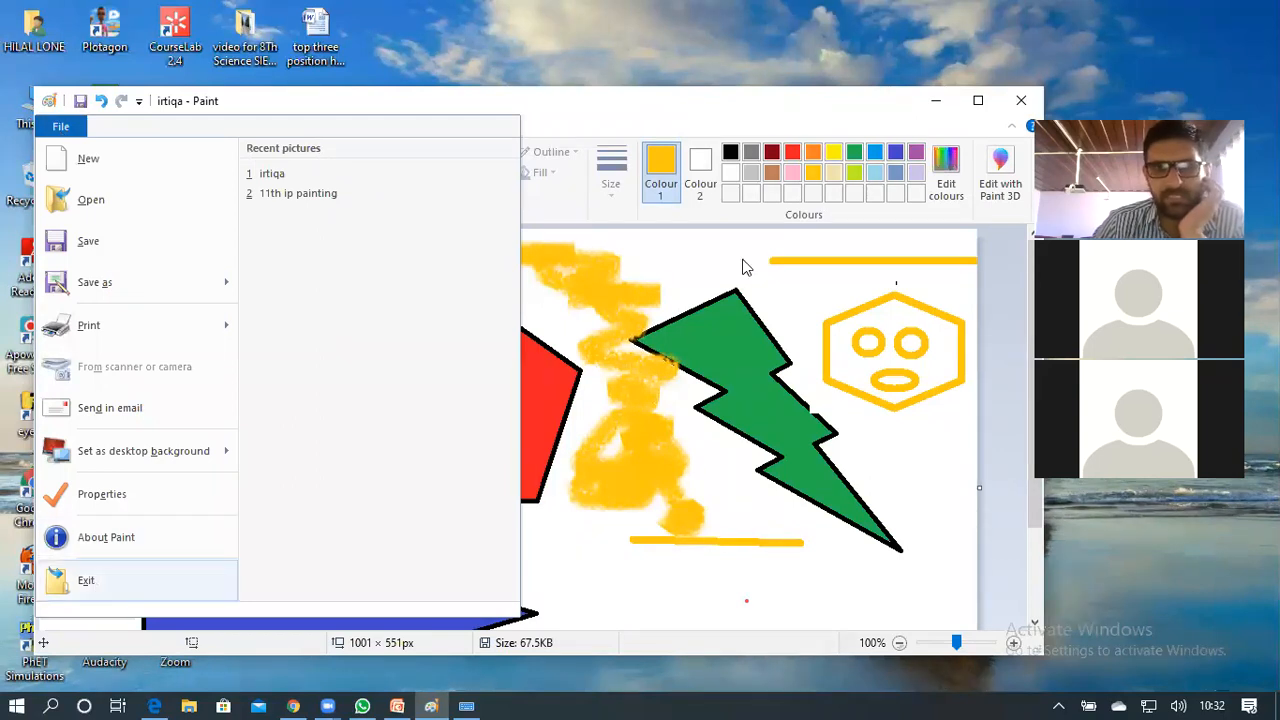
left_click(1025, 102)
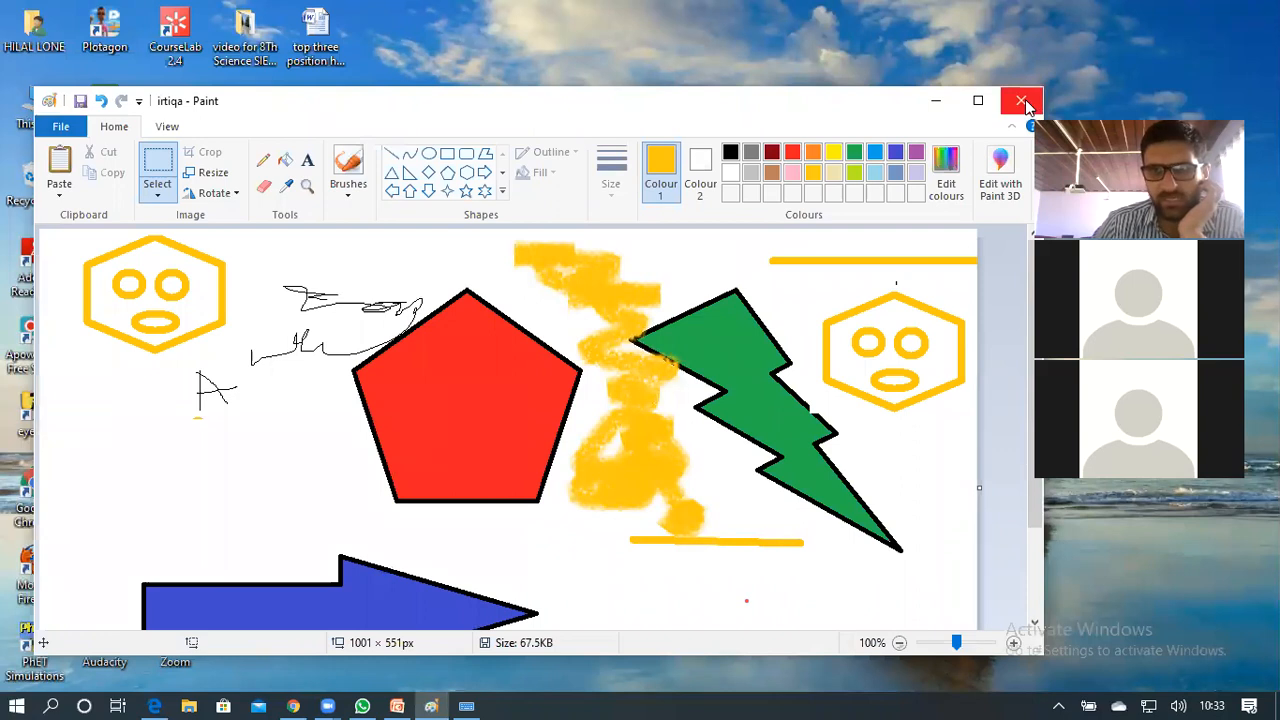
left_click(61, 126)
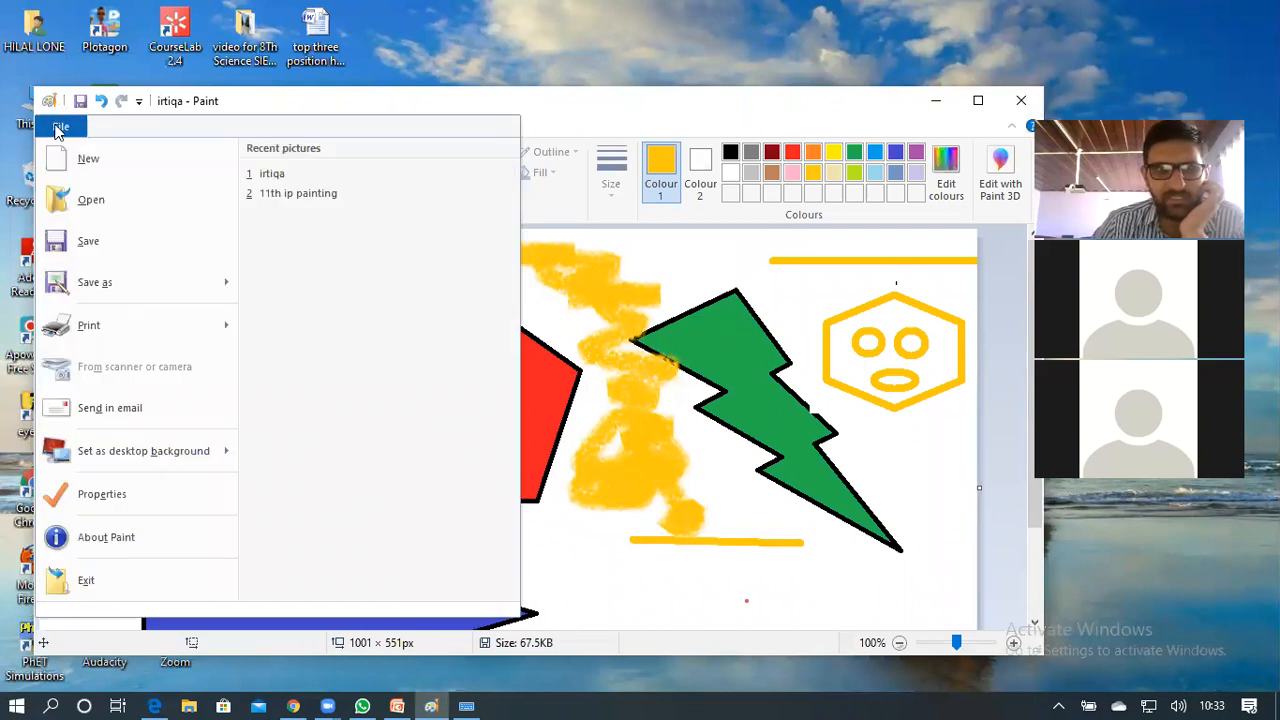
left_click(85, 587)
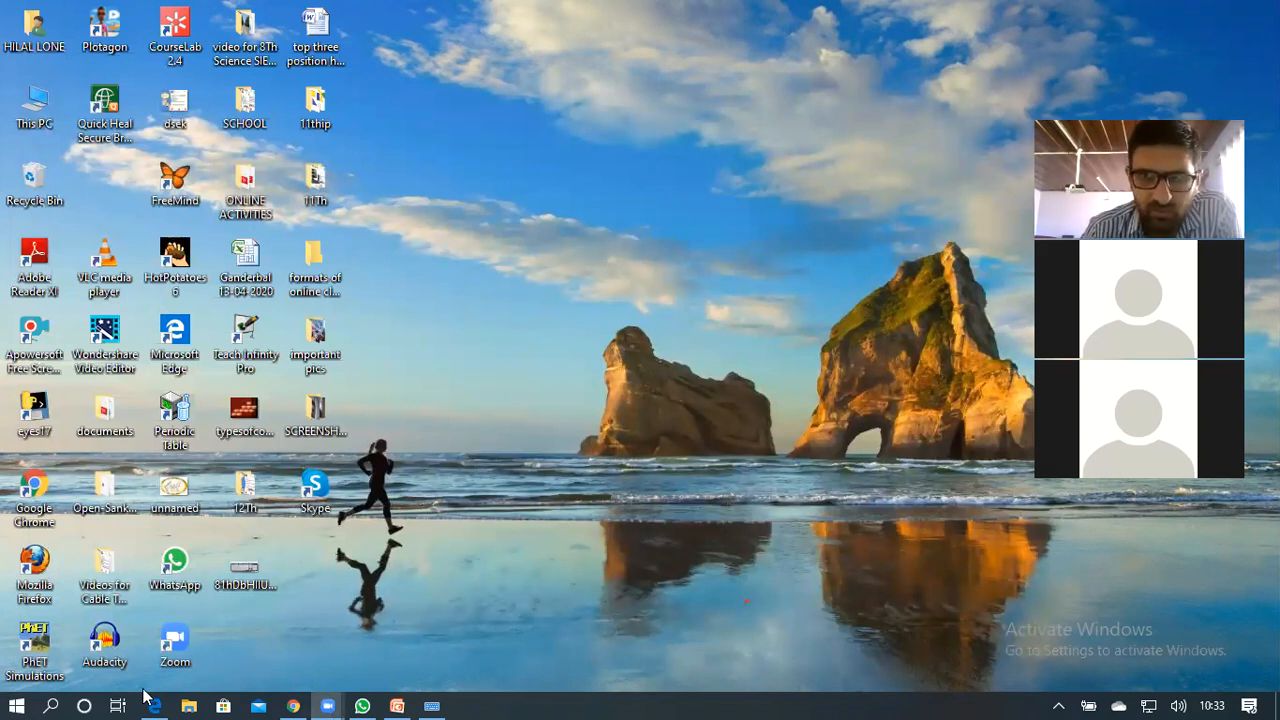
Start Paint from the Start menu's Windows Accessories group to get a blank Untitled canvas
left_click(15, 697)
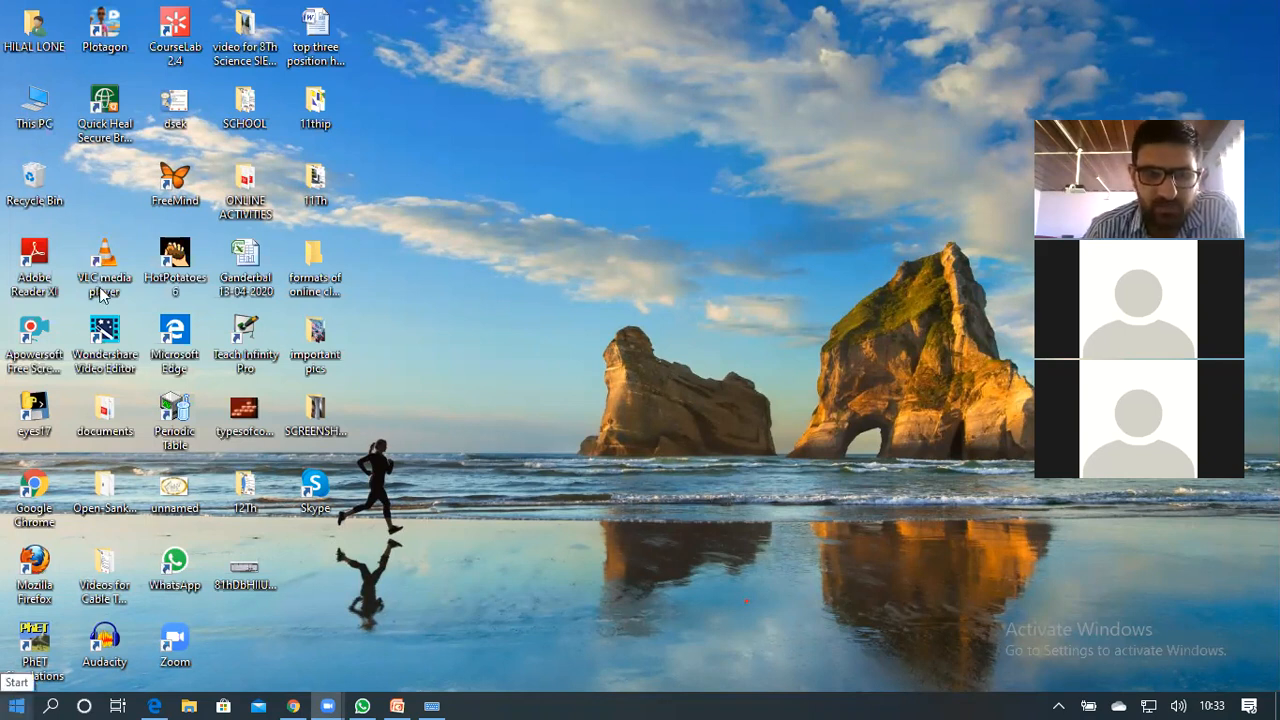
scroll(109, 280, "down", 5)
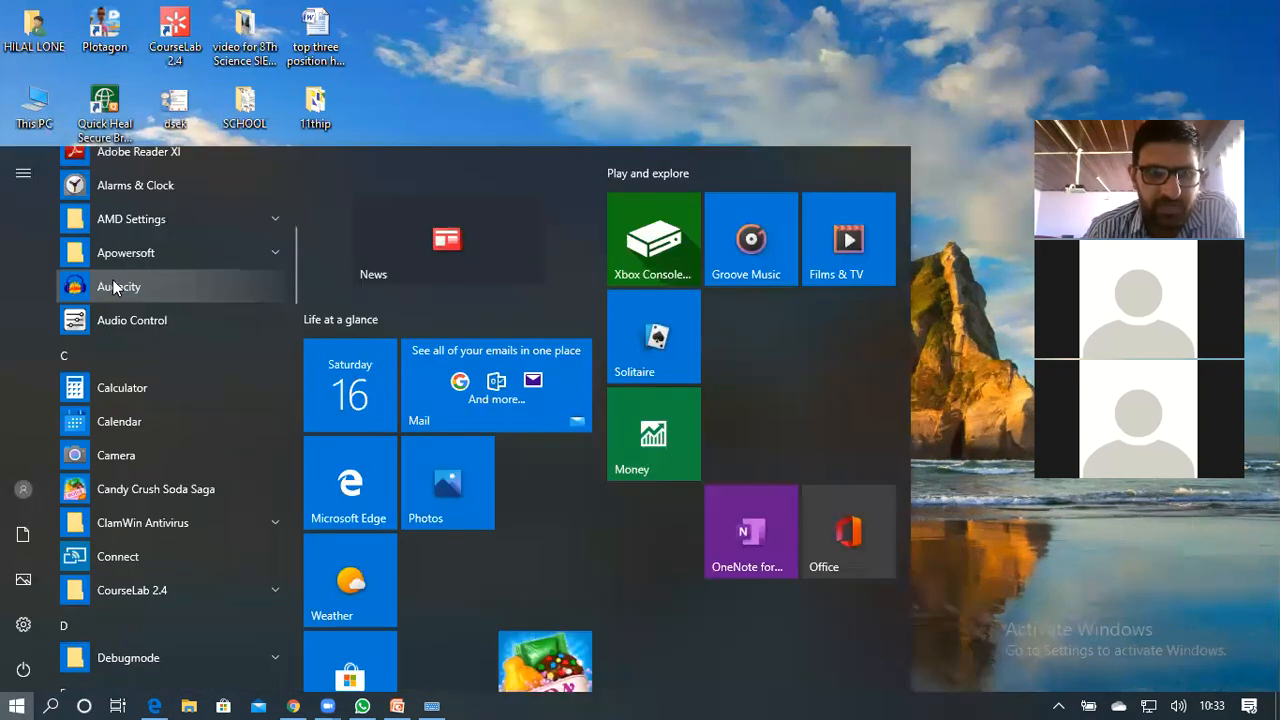
scroll(113, 285, "down", 5)
scroll(113, 287, "down", 5)
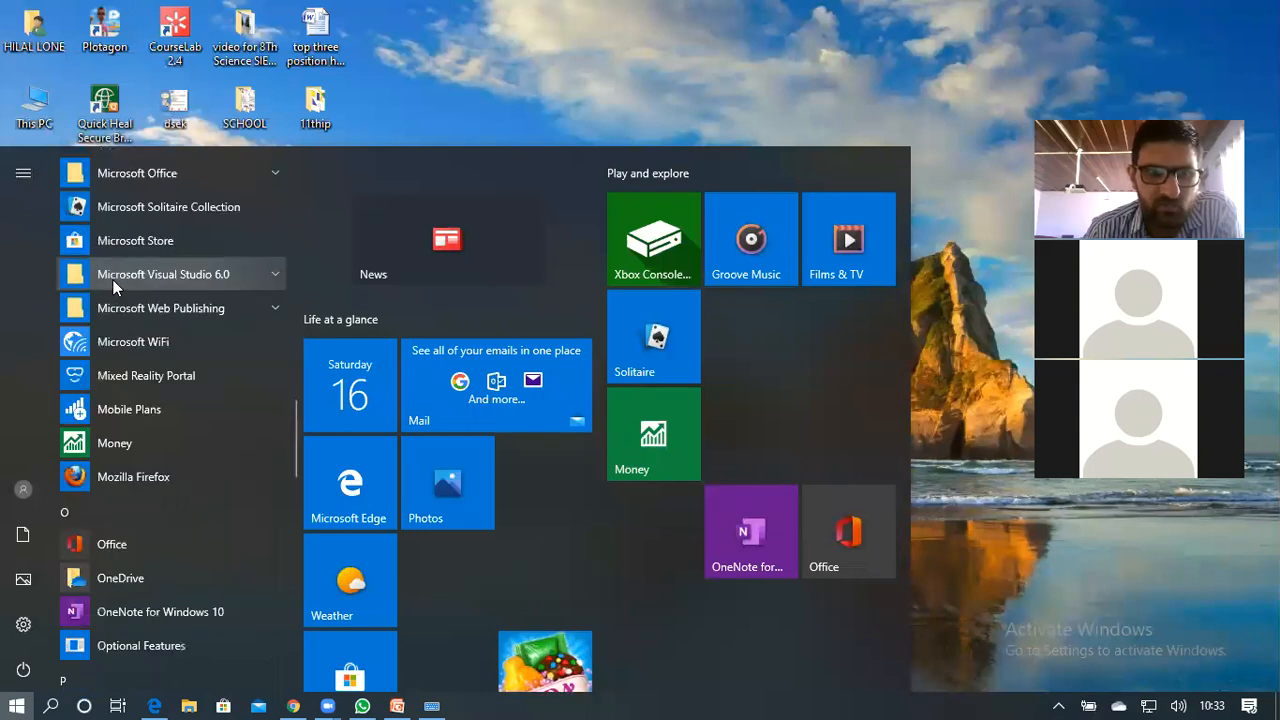
scroll(112, 279, "up", 2)
scroll(113, 285, "down", 2)
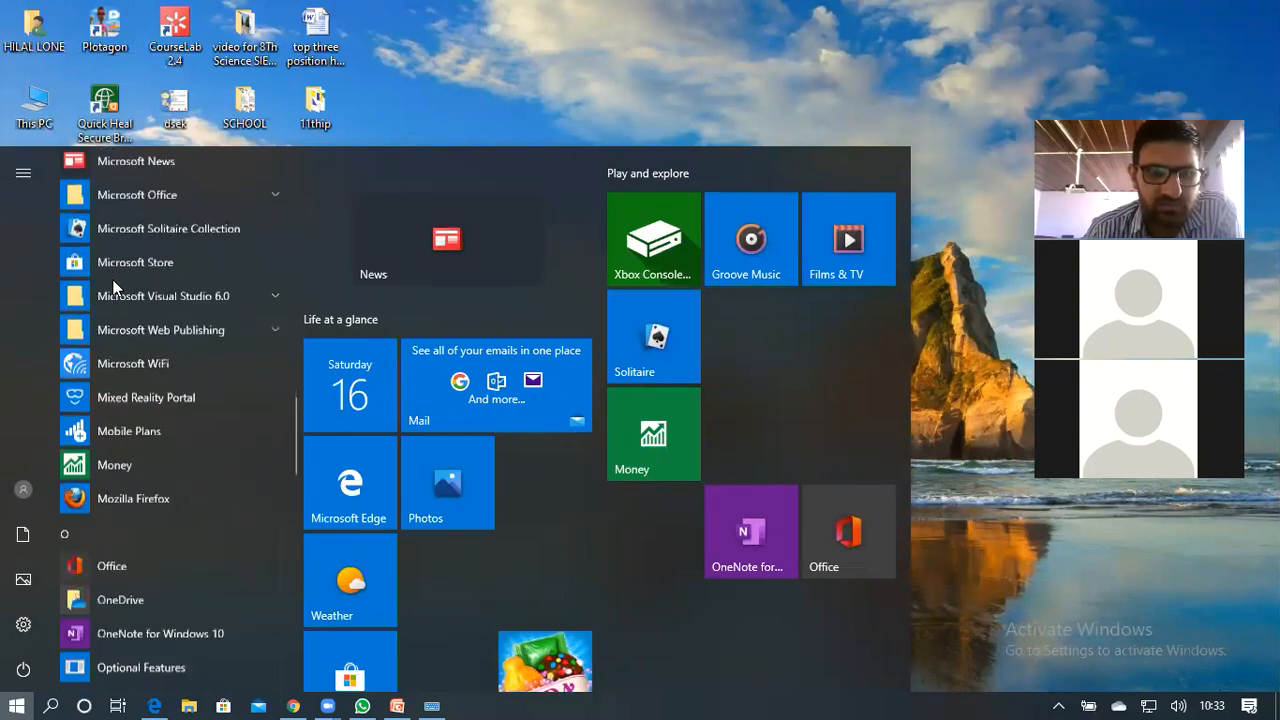
scroll(113, 287, "down", 4)
scroll(113, 287, "down", 6)
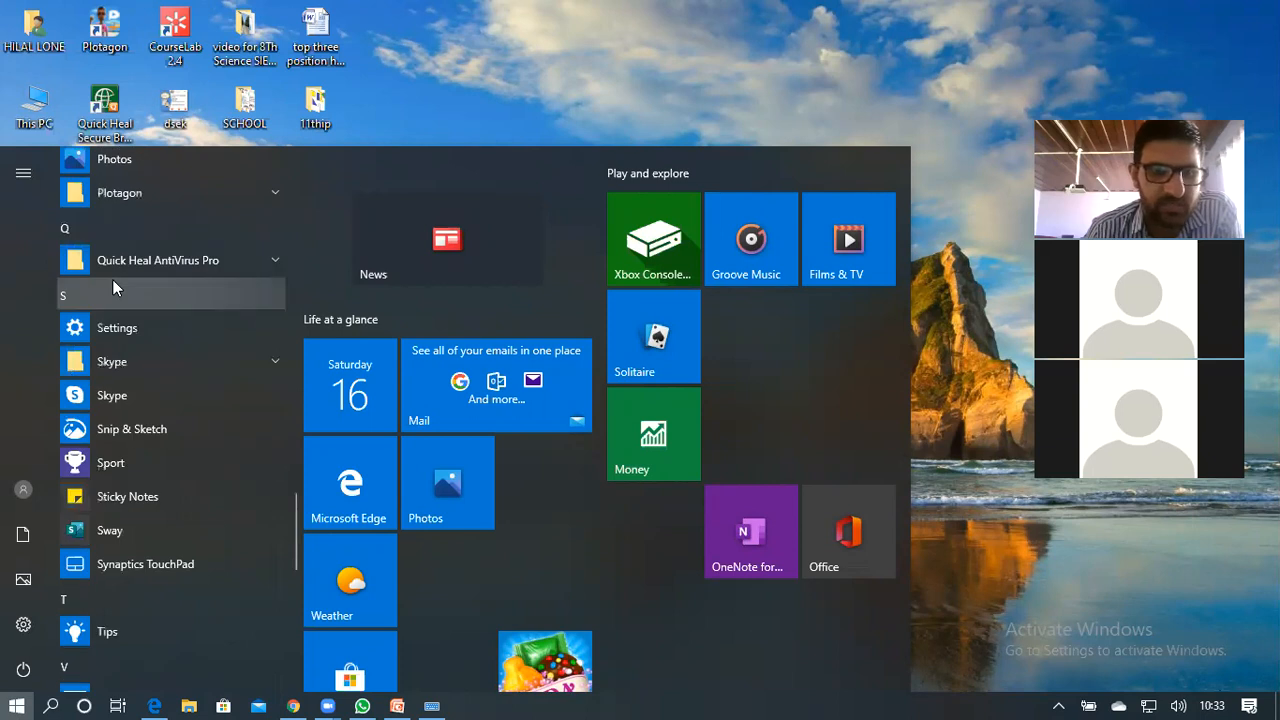
scroll(202, 410, "down", 7)
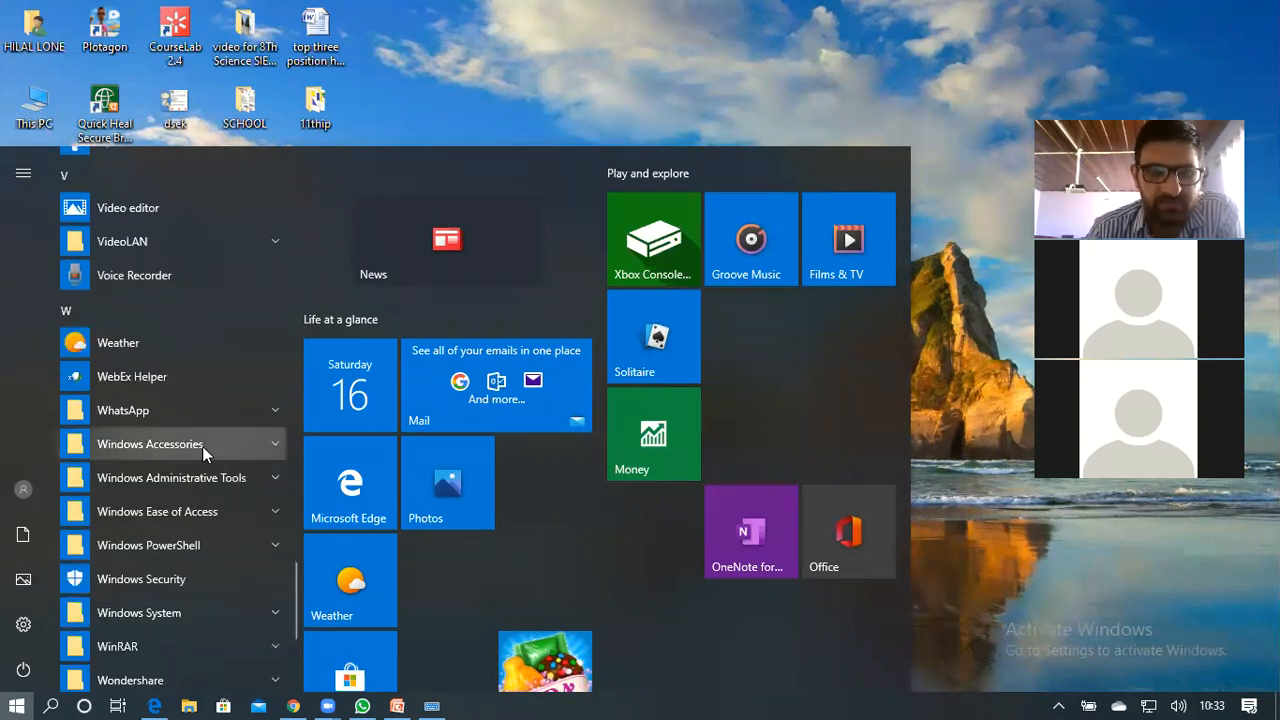
left_click(202, 446)
scroll(180, 467, "down", 2)
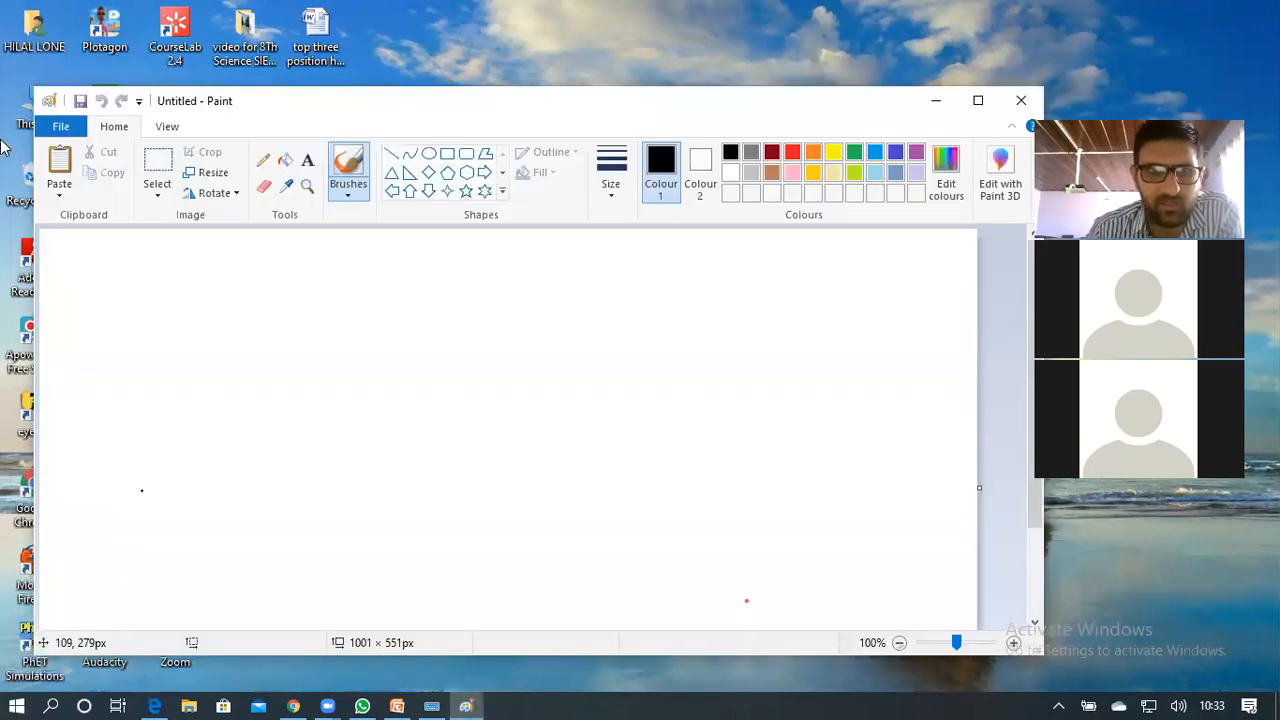
Choose Open from the File menu of the blank Untitled picture
left_click(61, 128)
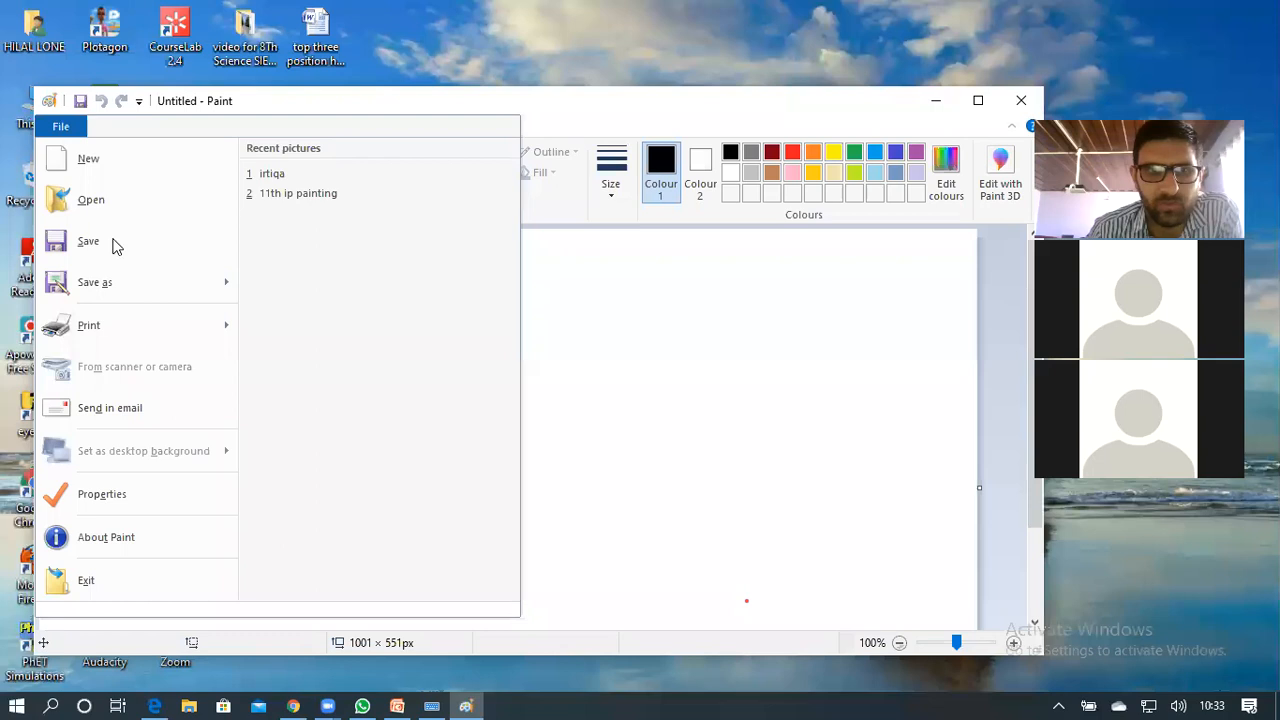
left_click(113, 216)
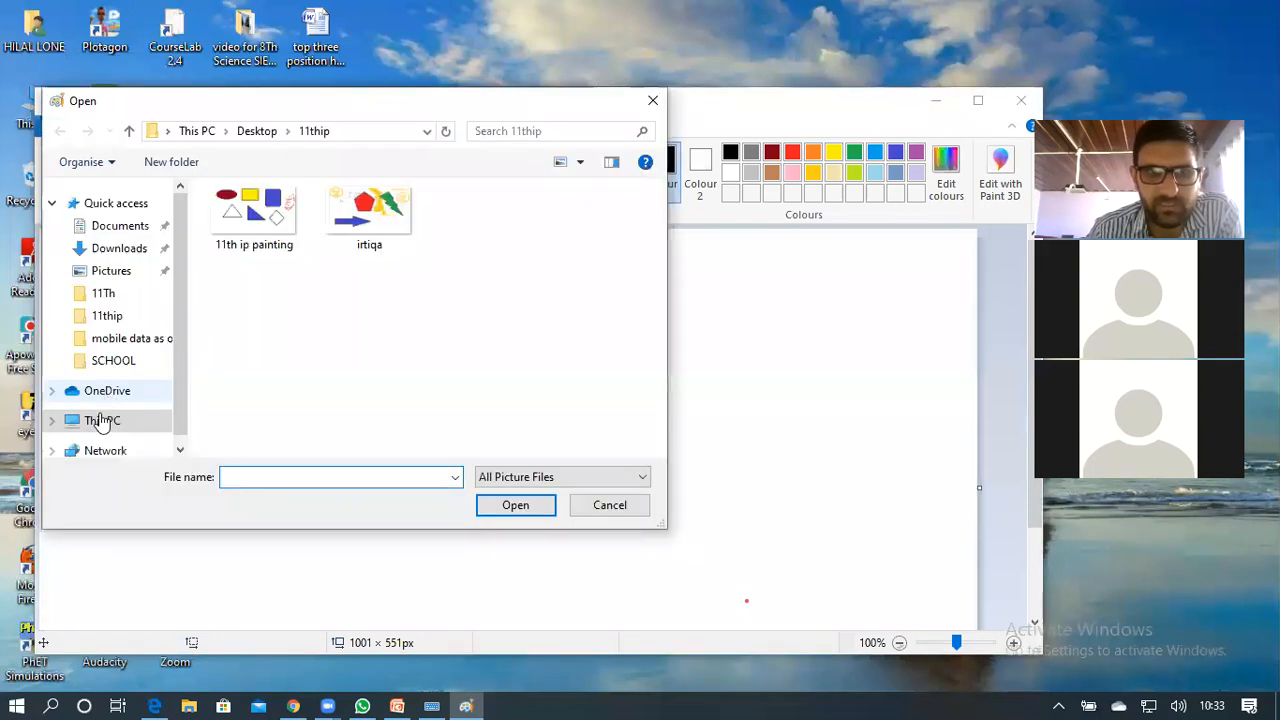
Go to This PC > Desktop > 11thip and open the irtiqa picture
left_click(103, 420)
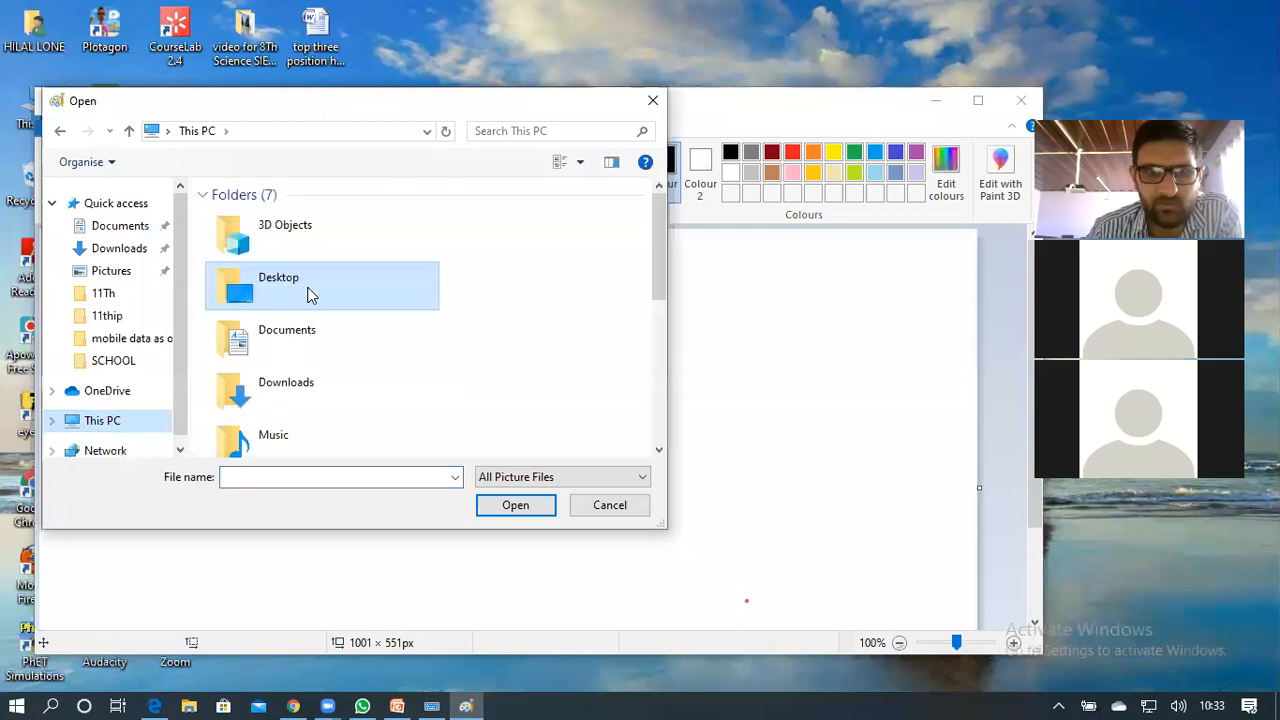
double_click(308, 292)
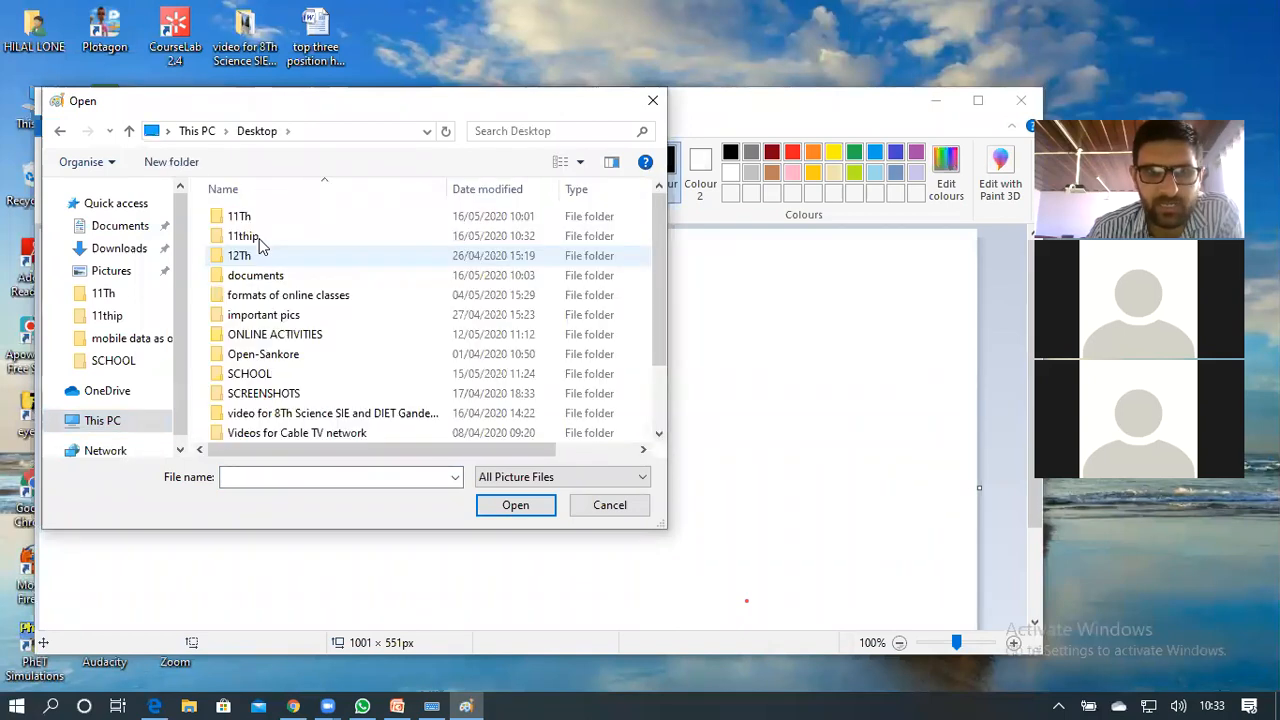
double_click(258, 240)
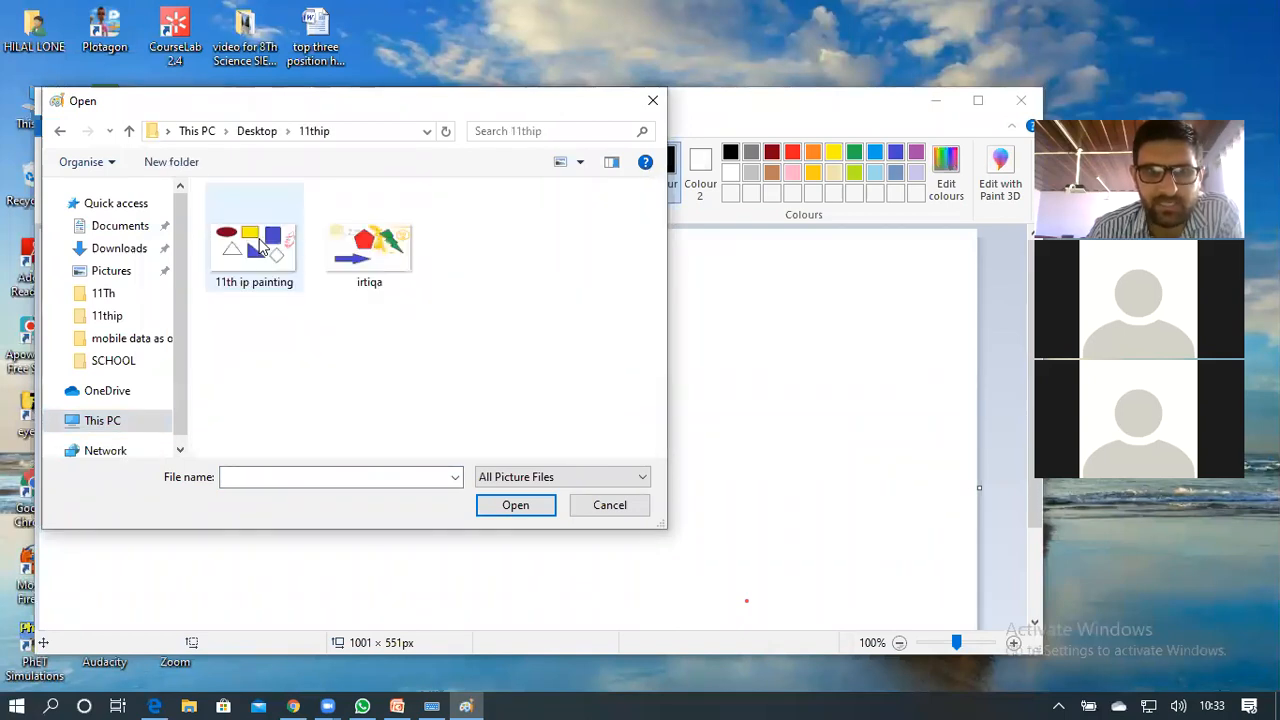
left_click(390, 242)
double_click(230, 478)
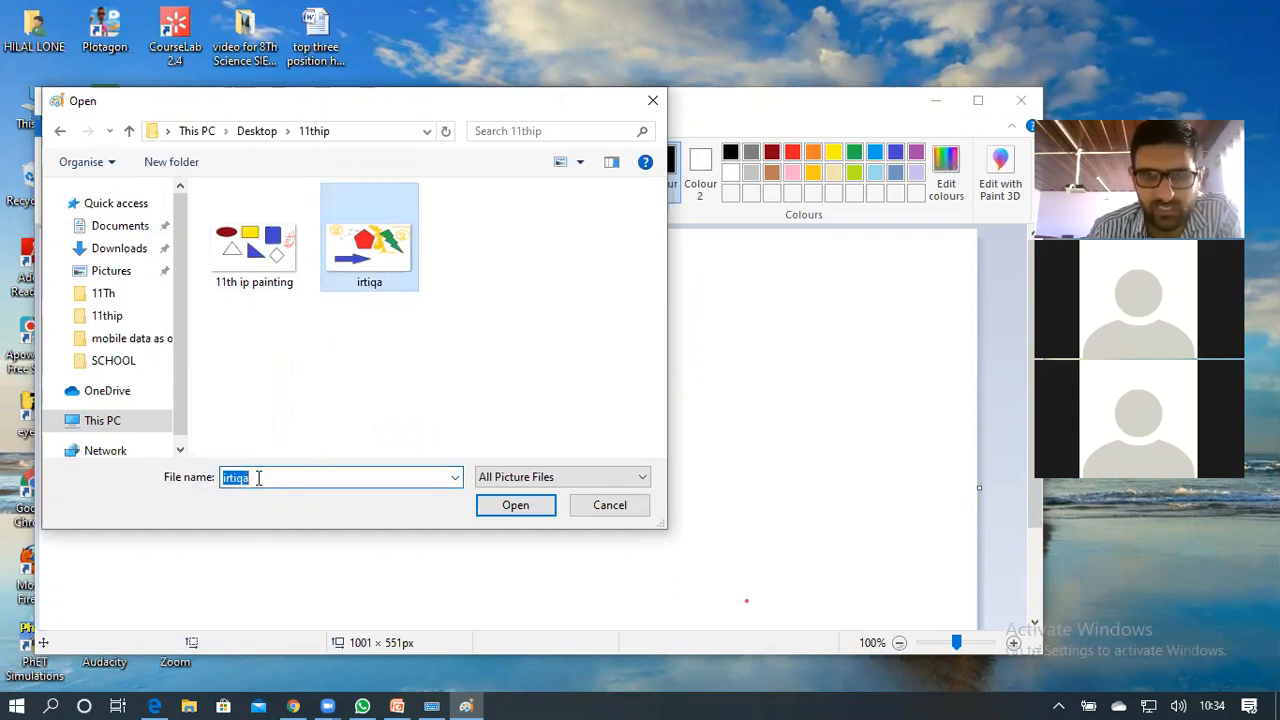
left_click(521, 504)
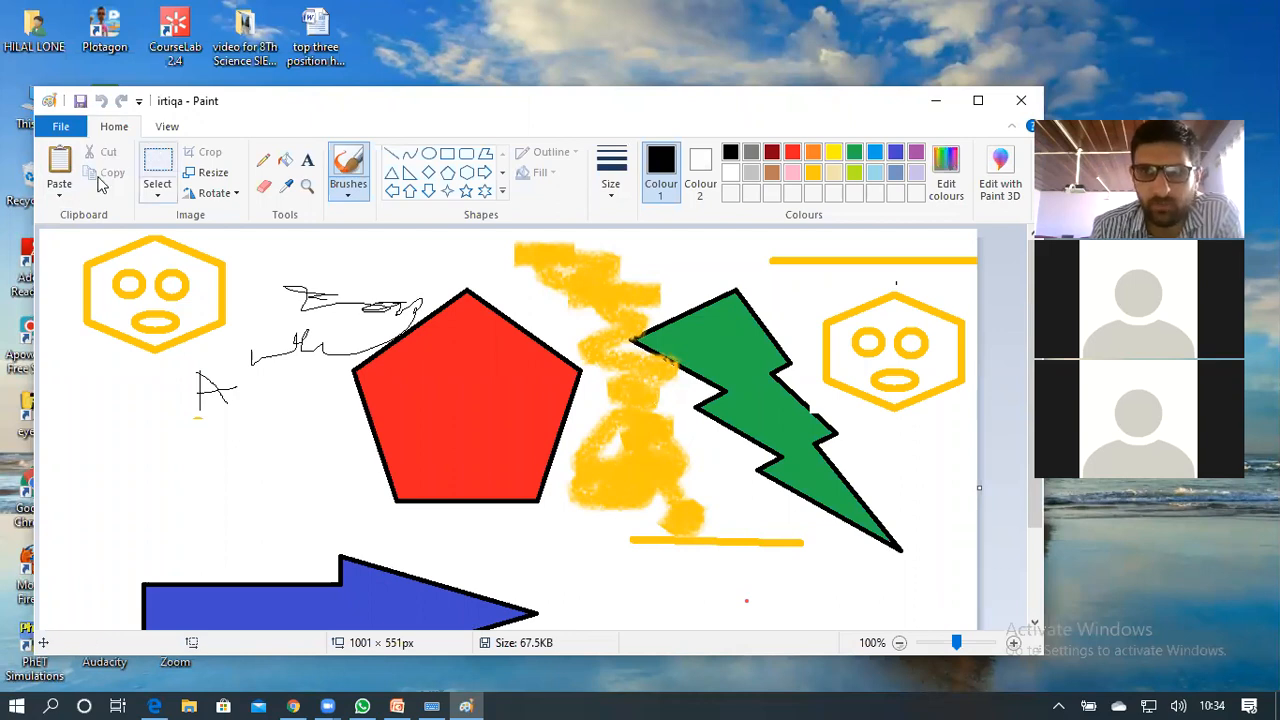
Select the top-left yellow hexagon face with a rectangle, copy it, then reselect it
left_click(160, 172)
left_click_drag(67, 238, 239, 365)
left_click(112, 173)
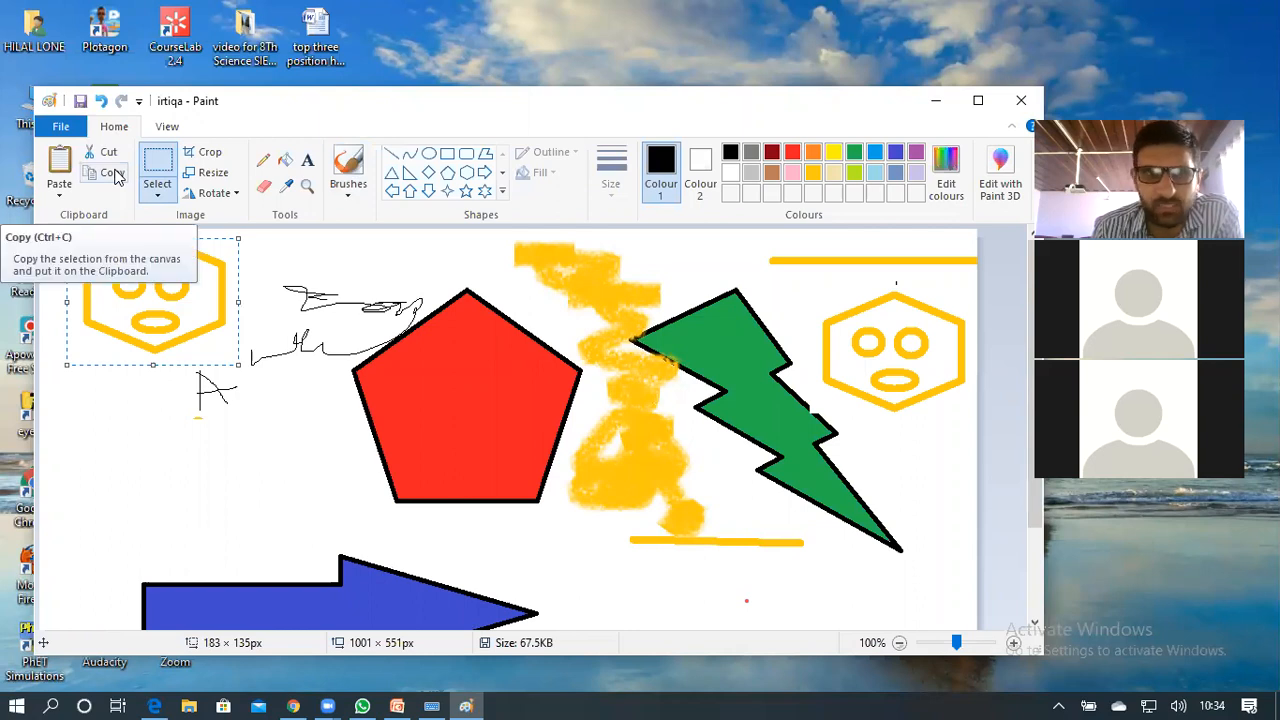
left_click(157, 461)
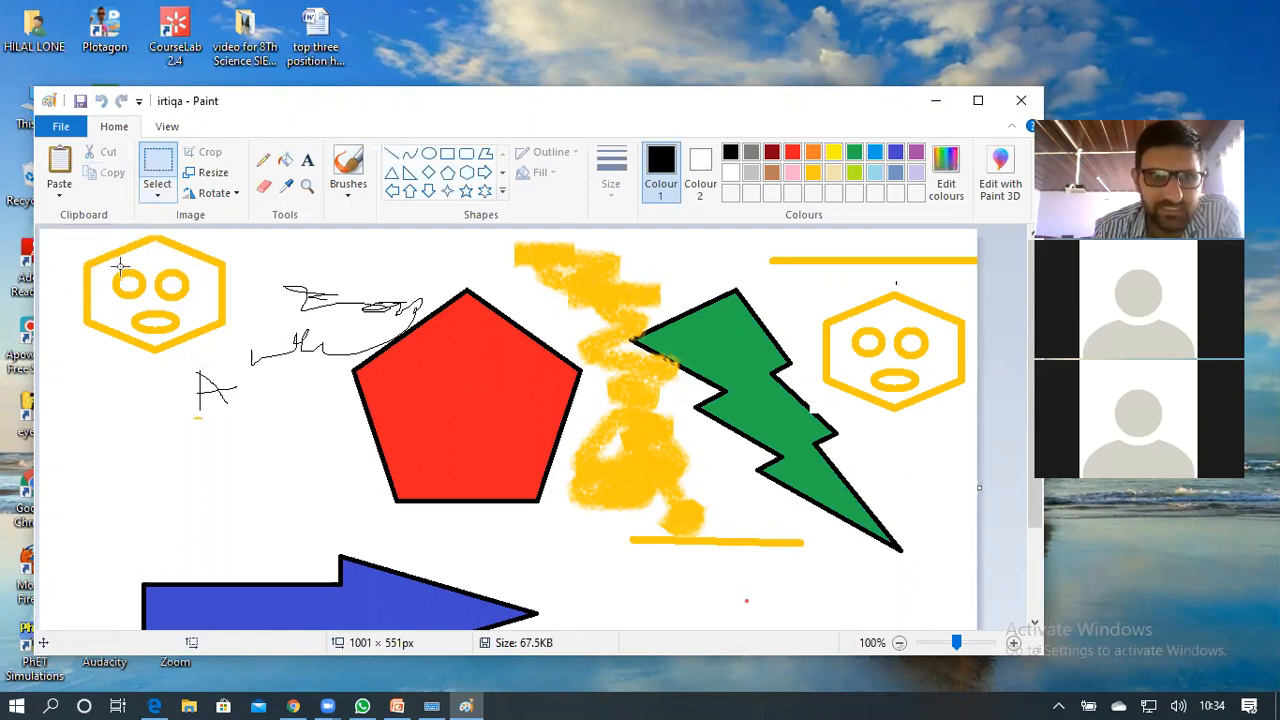
mouse_move(65, 232)
left_mouse_down()
mouse_move(84, 265)
mouse_move(213, 349)
mouse_move(250, 357)
left_mouse_up()
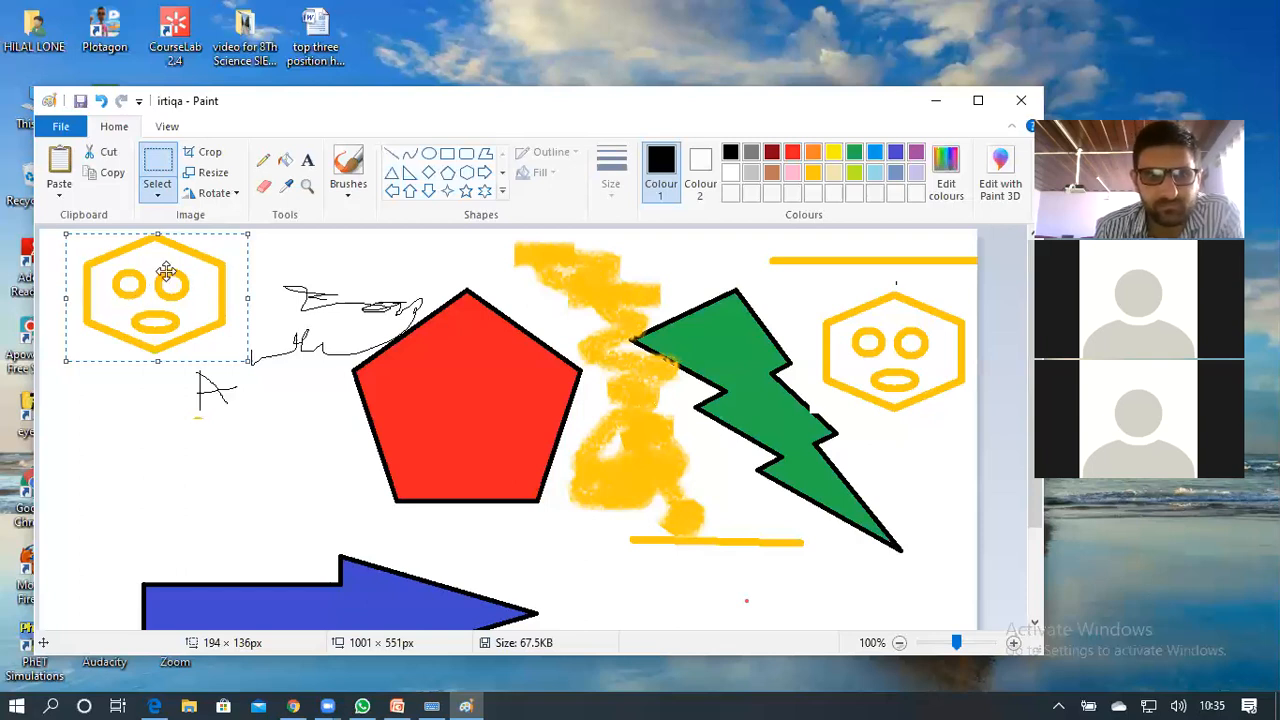
Paste a copy of the hexagon face and place it on the left just above the blue arrow
left_click(115, 175)
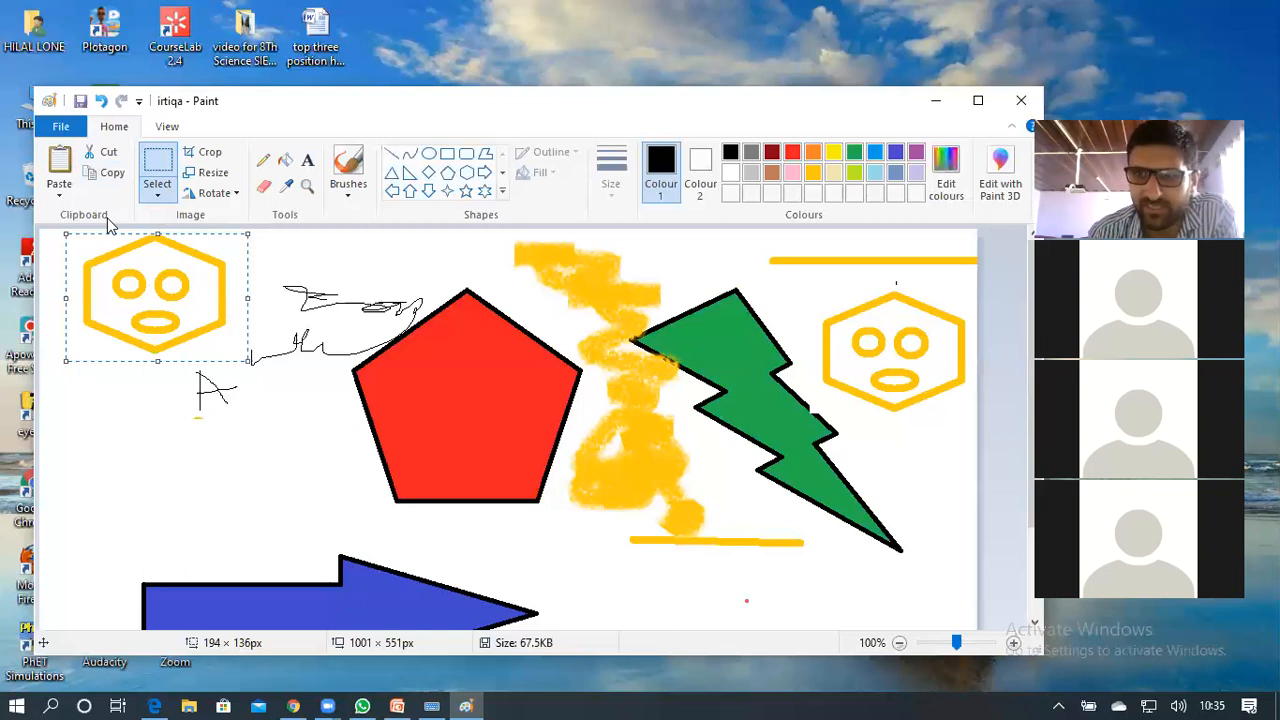
left_click(68, 163)
left_click(68, 163)
left_click_drag(117, 277, 230, 583)
left_click_drag(119, 504, 148, 493)
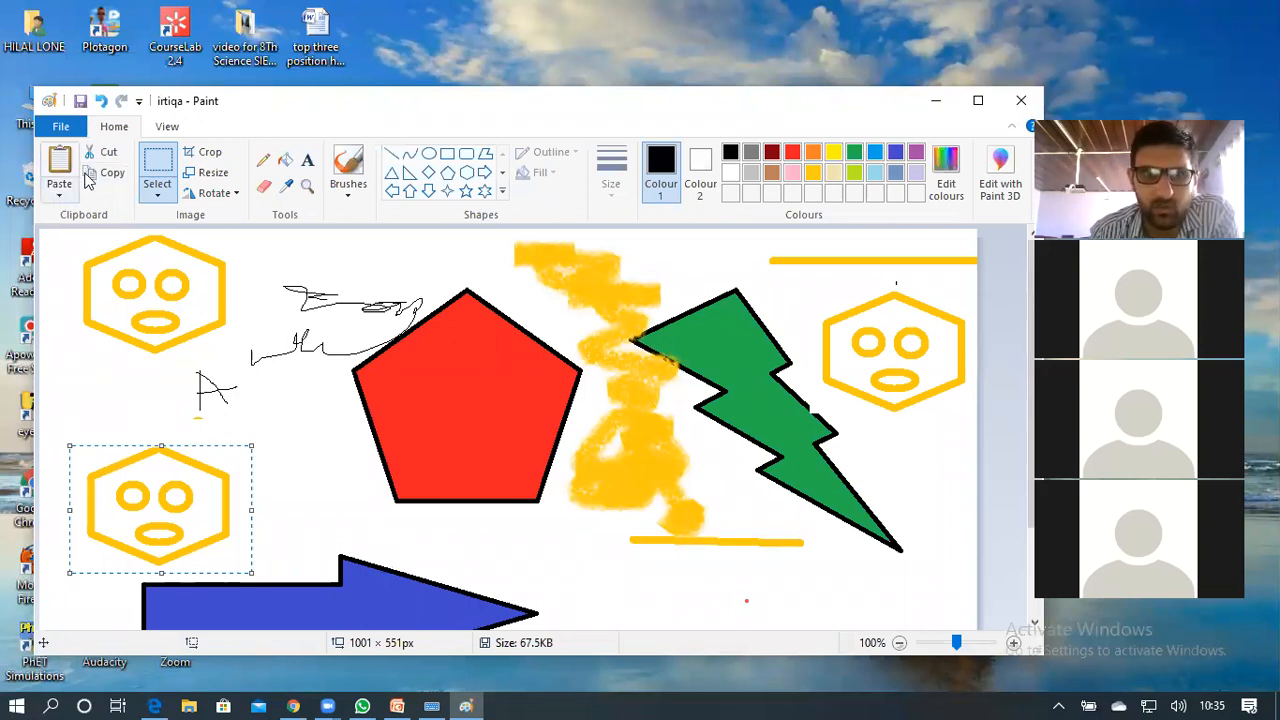
left_click(59, 193)
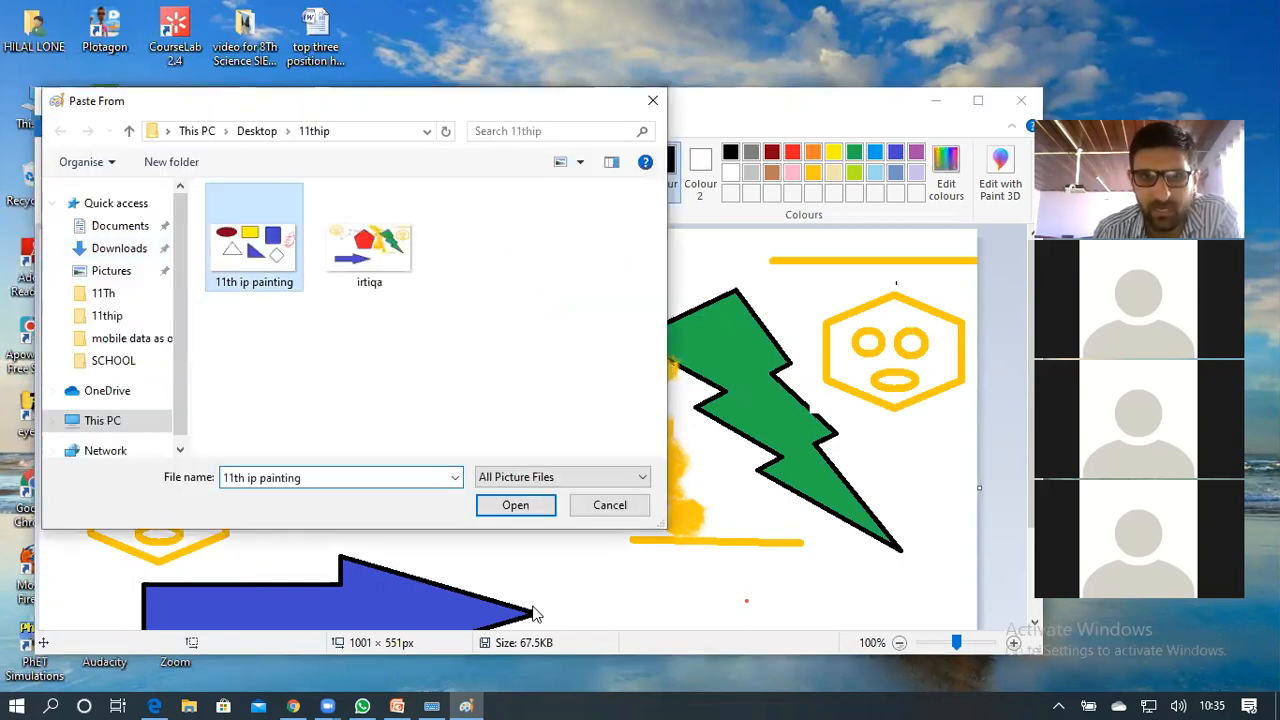
Paste the 11th ip painting picture, shrink it, and position it over the green bolt at lower right
left_click(516, 505)
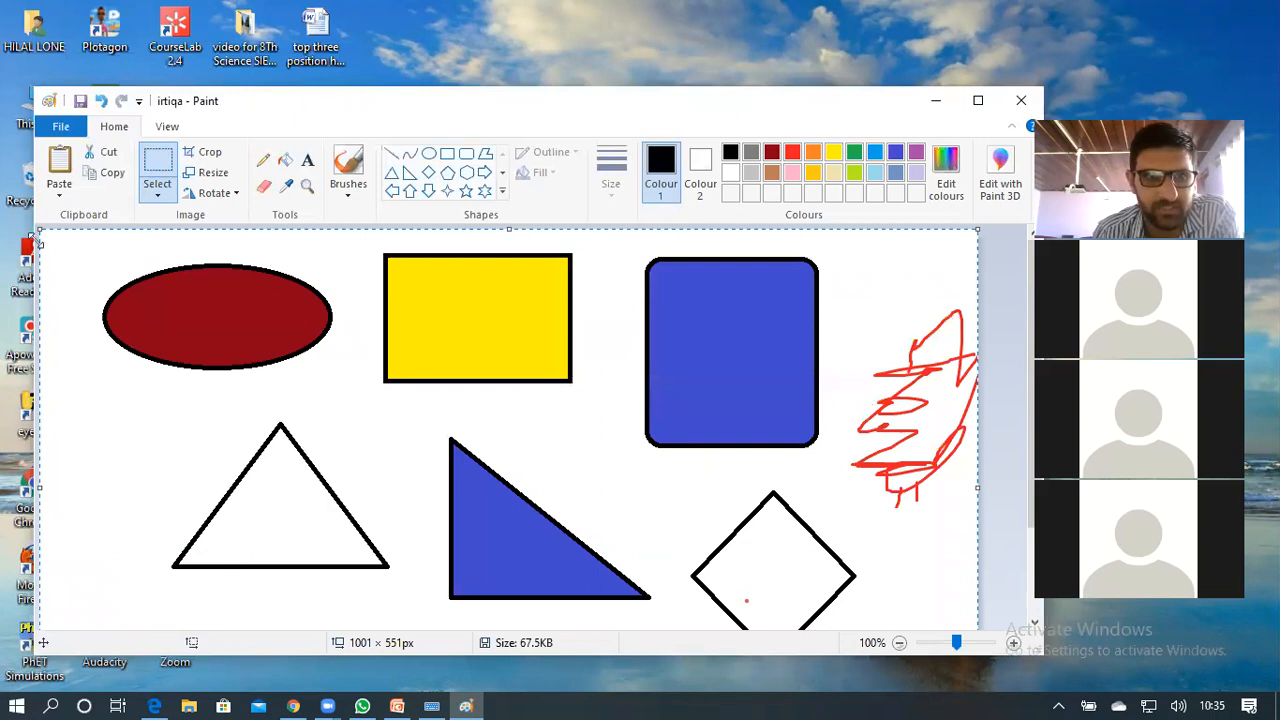
left_click_drag(736, 482, 776, 505)
left_click_drag(848, 565, 660, 498)
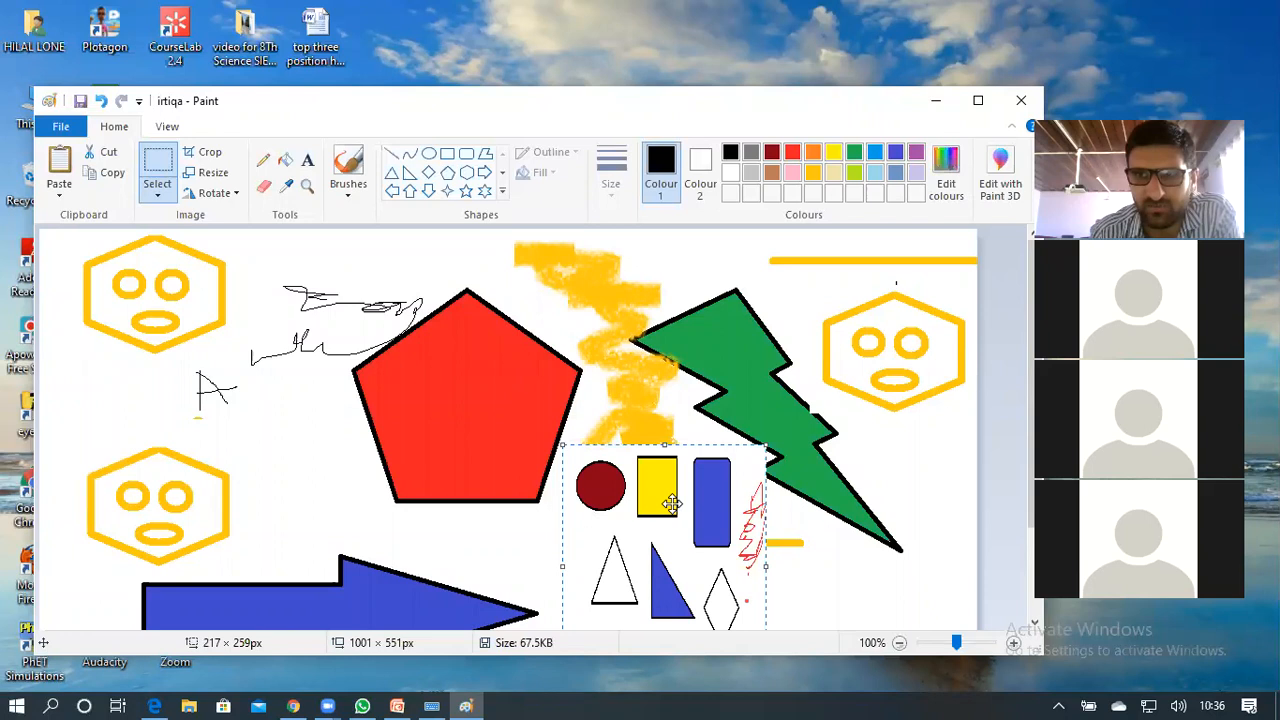
left_click(63, 196)
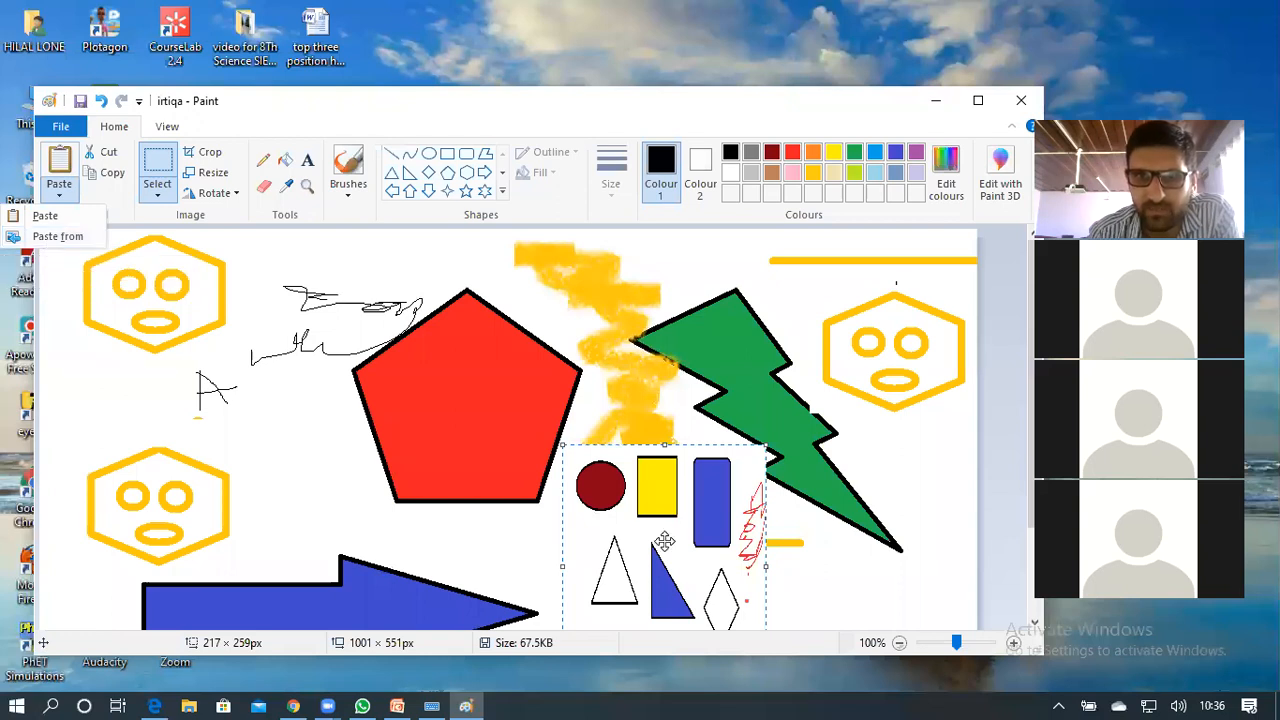
left_click_drag(665, 541, 835, 490)
left_click_drag(816, 537, 805, 577)
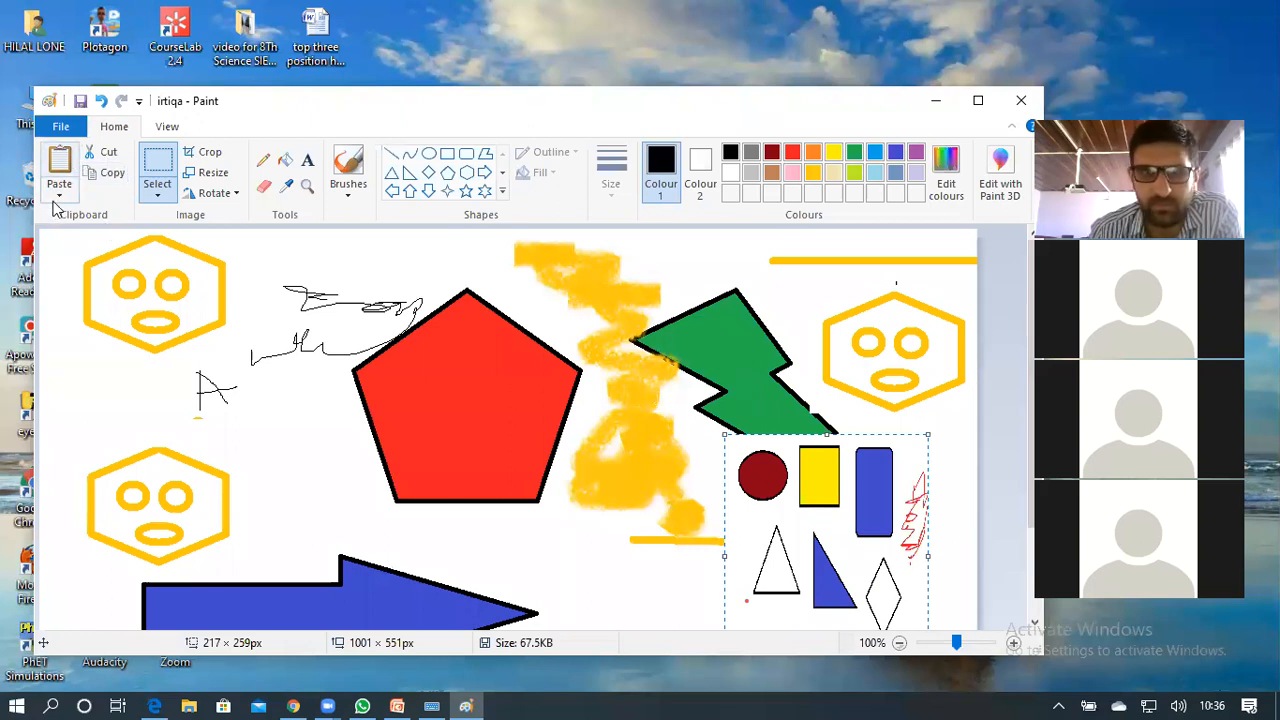
left_click(208, 153)
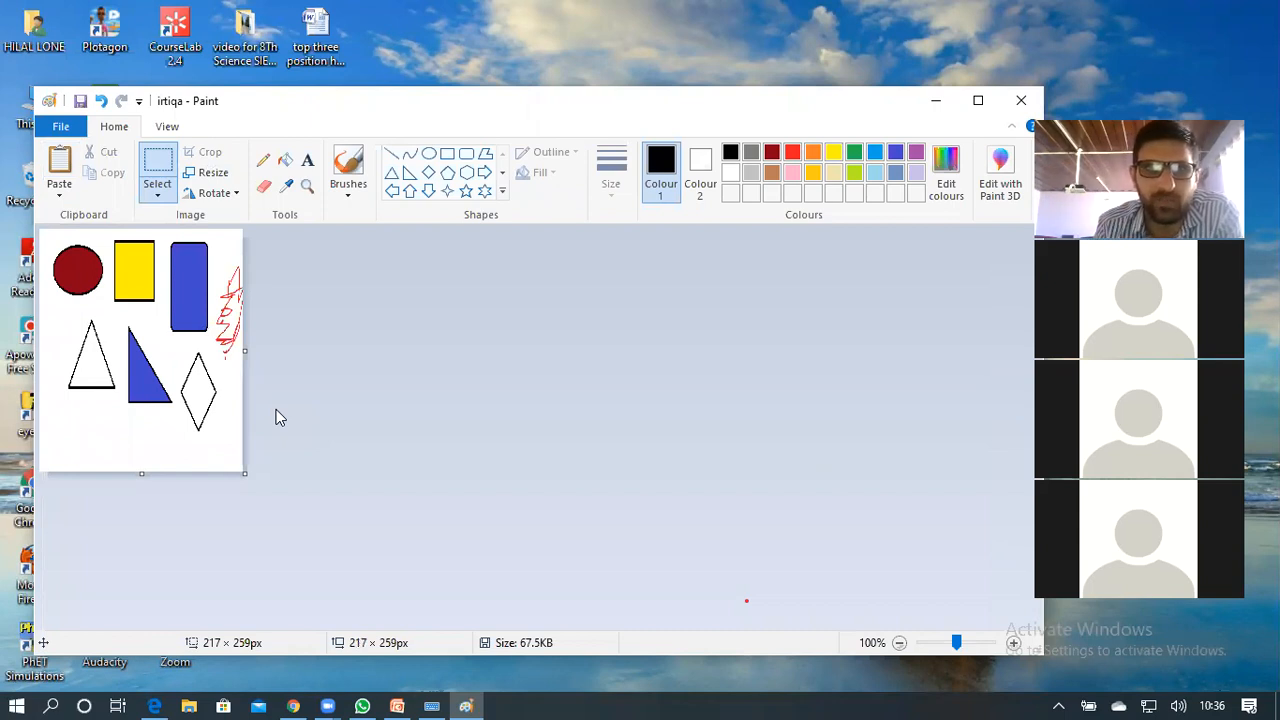
left_click(102, 102)
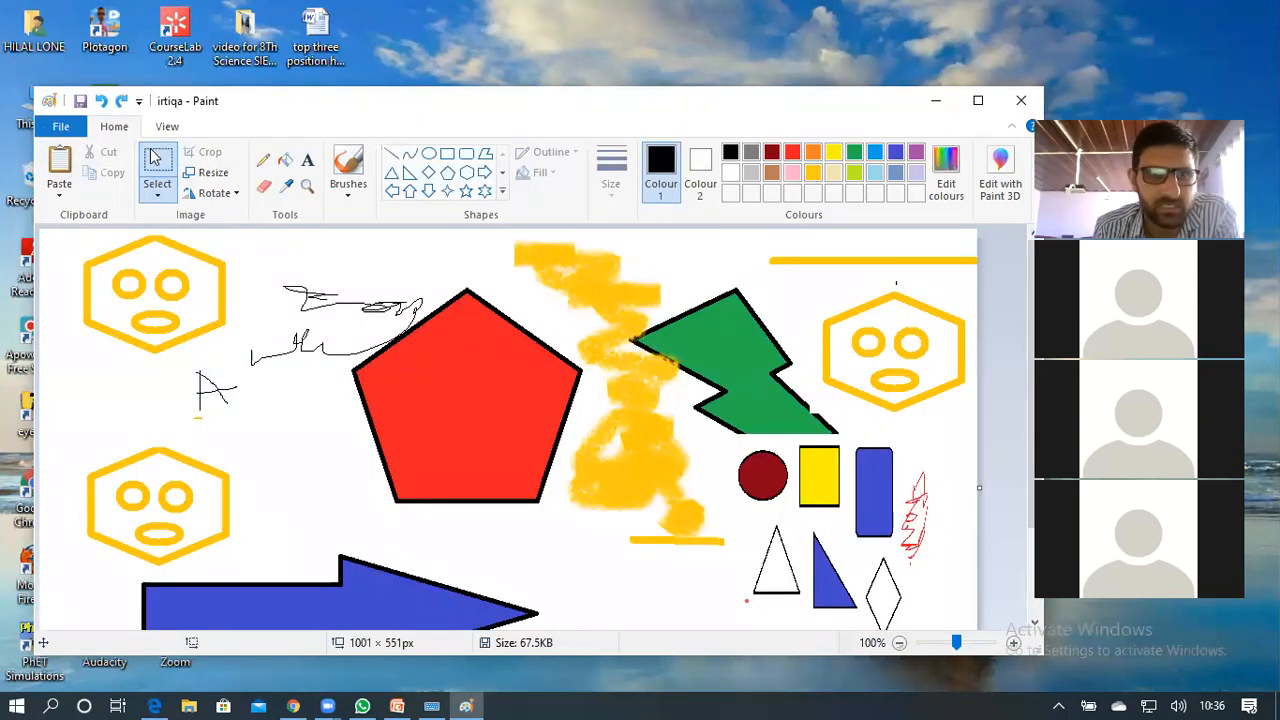
left_click_drag(63, 240, 230, 370)
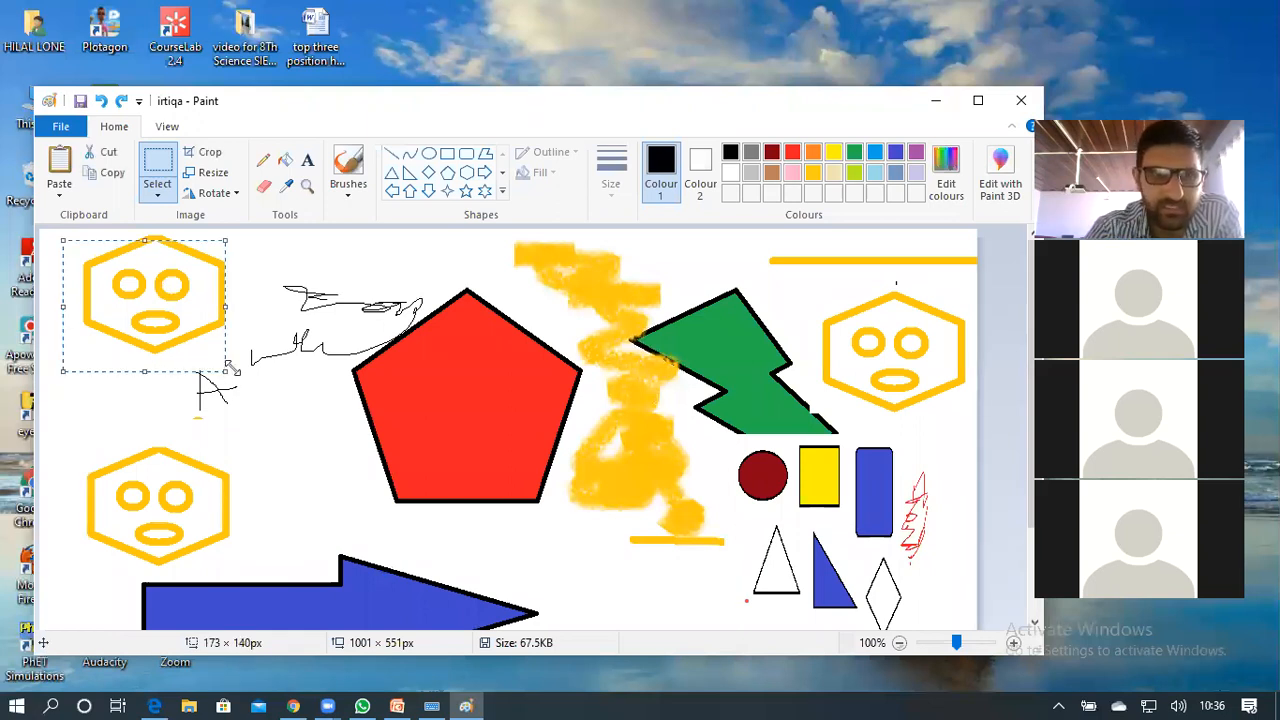
key("Delete")
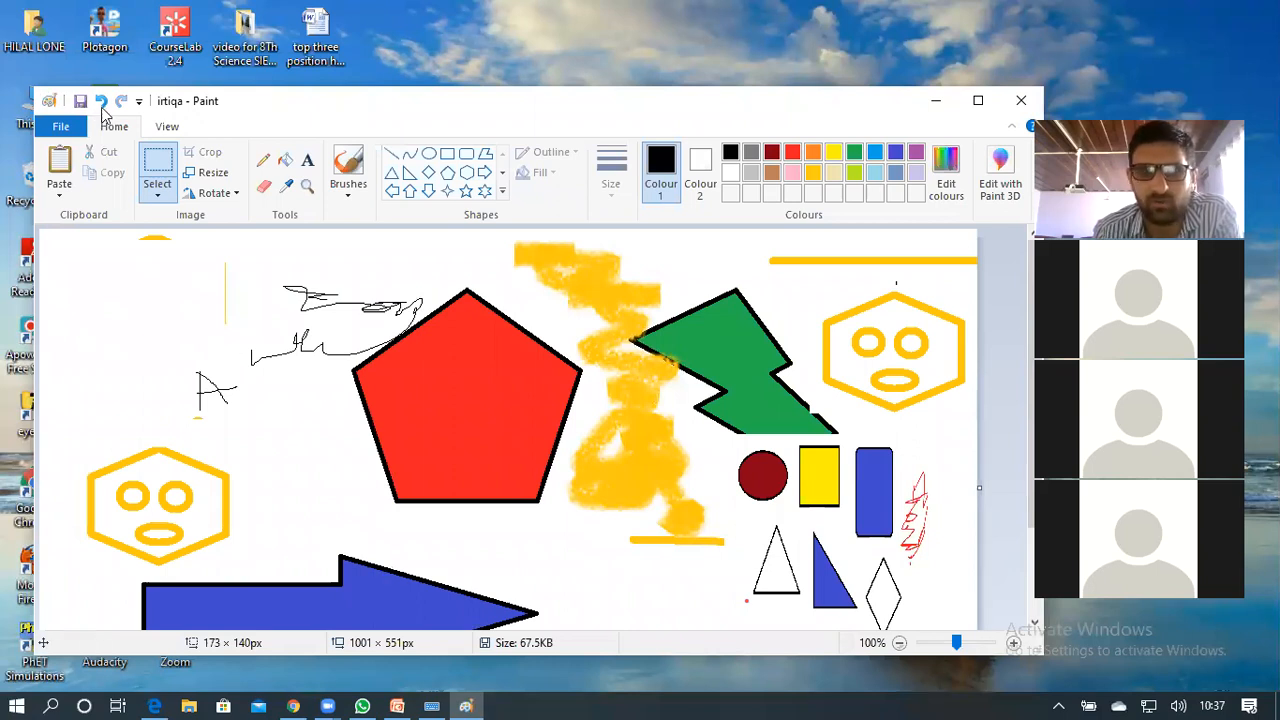
left_click(101, 104)
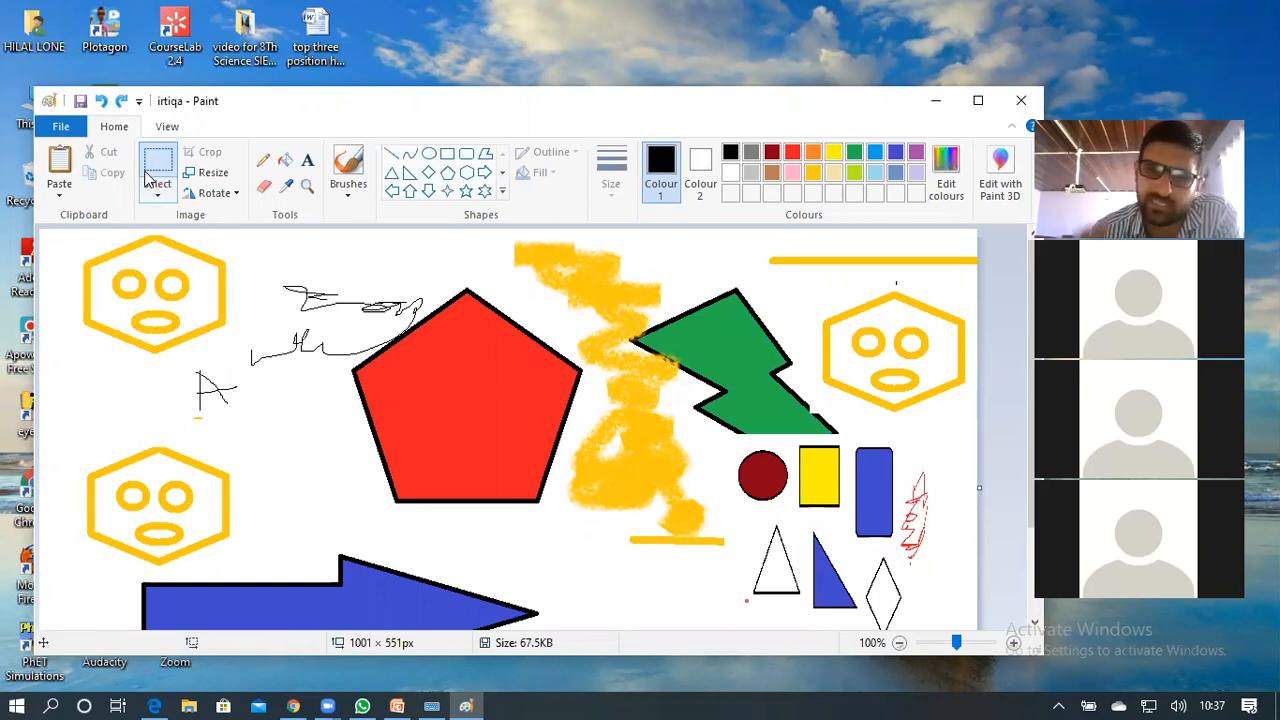
left_click(121, 103)
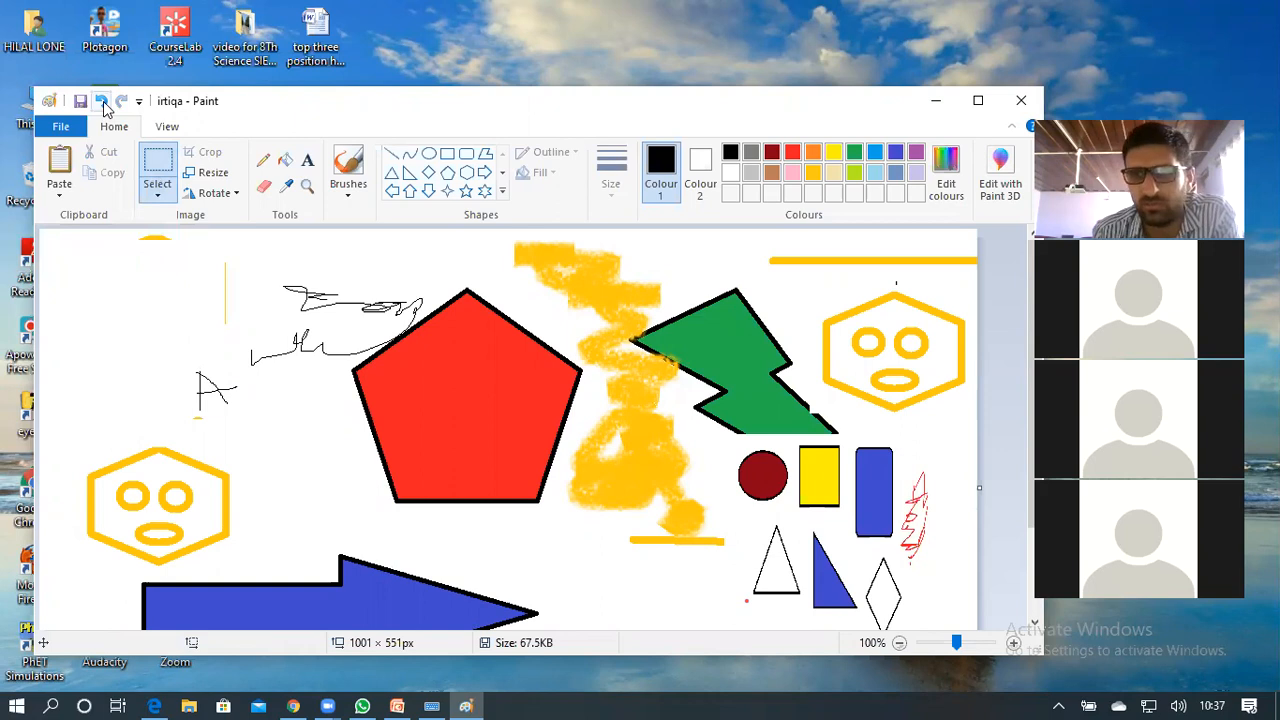
left_click(103, 102)
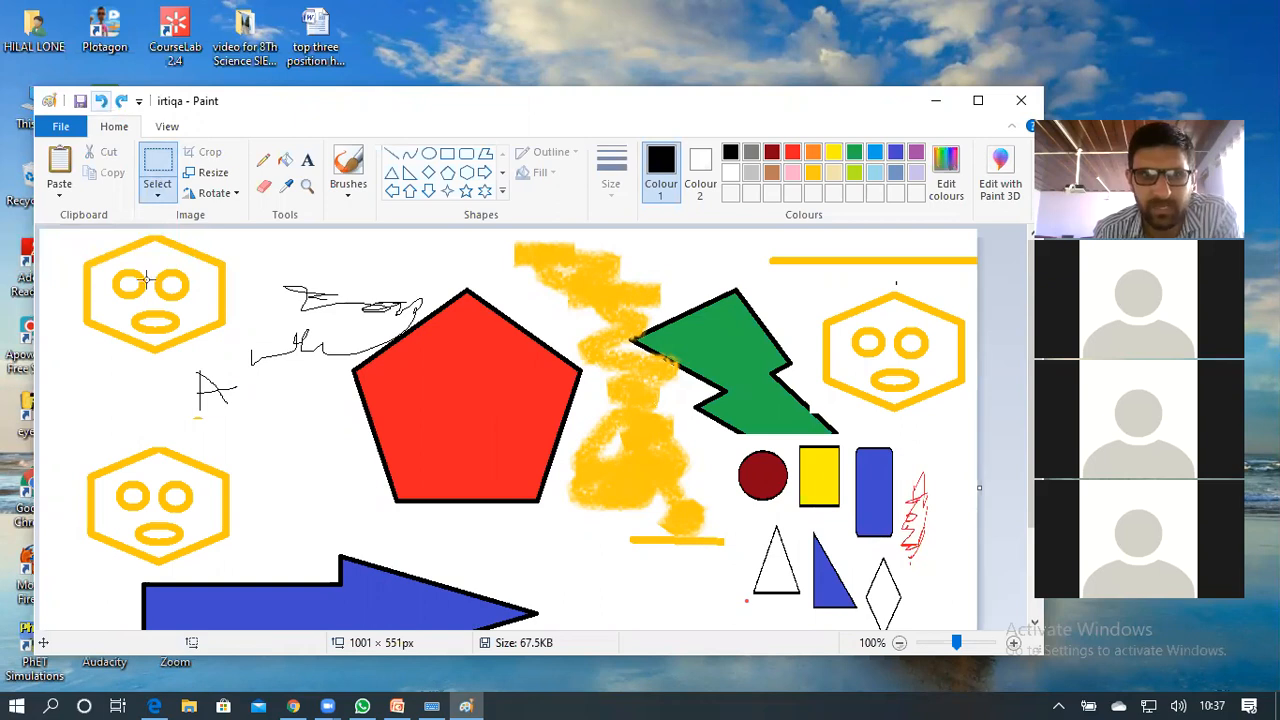
left_click_drag(77, 233, 238, 364)
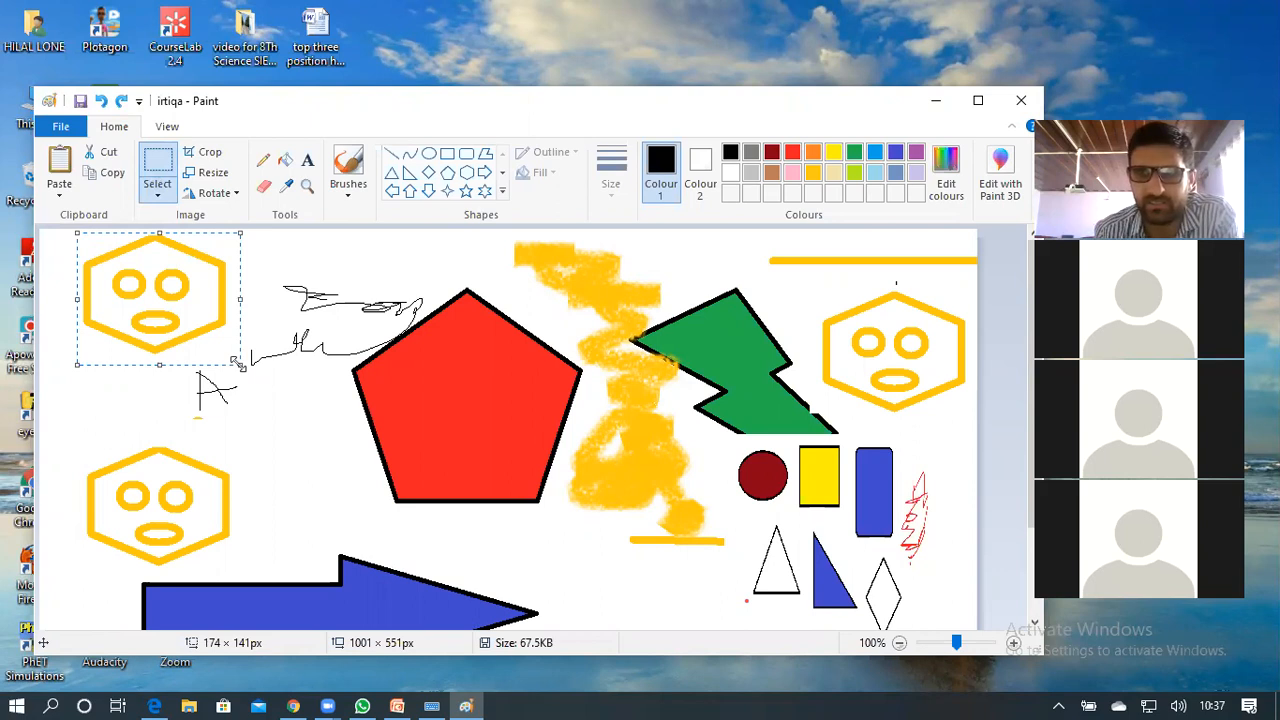
key("Delete")
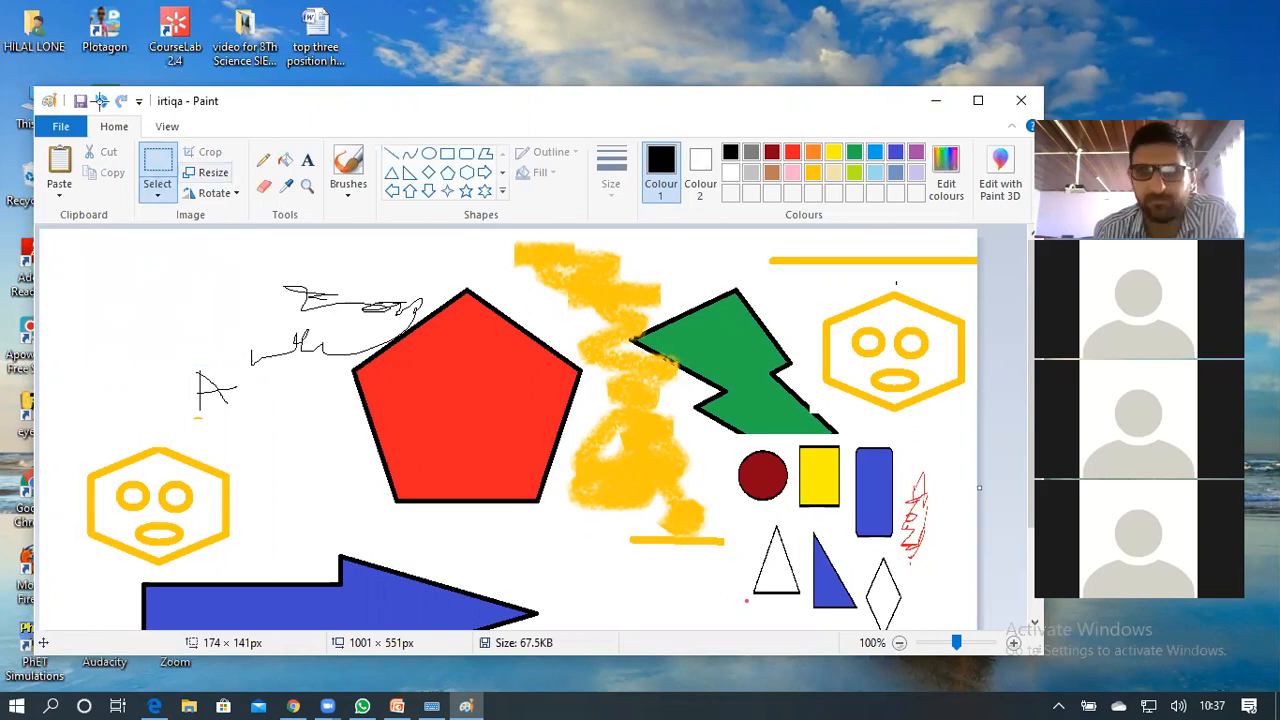
left_click(102, 101)
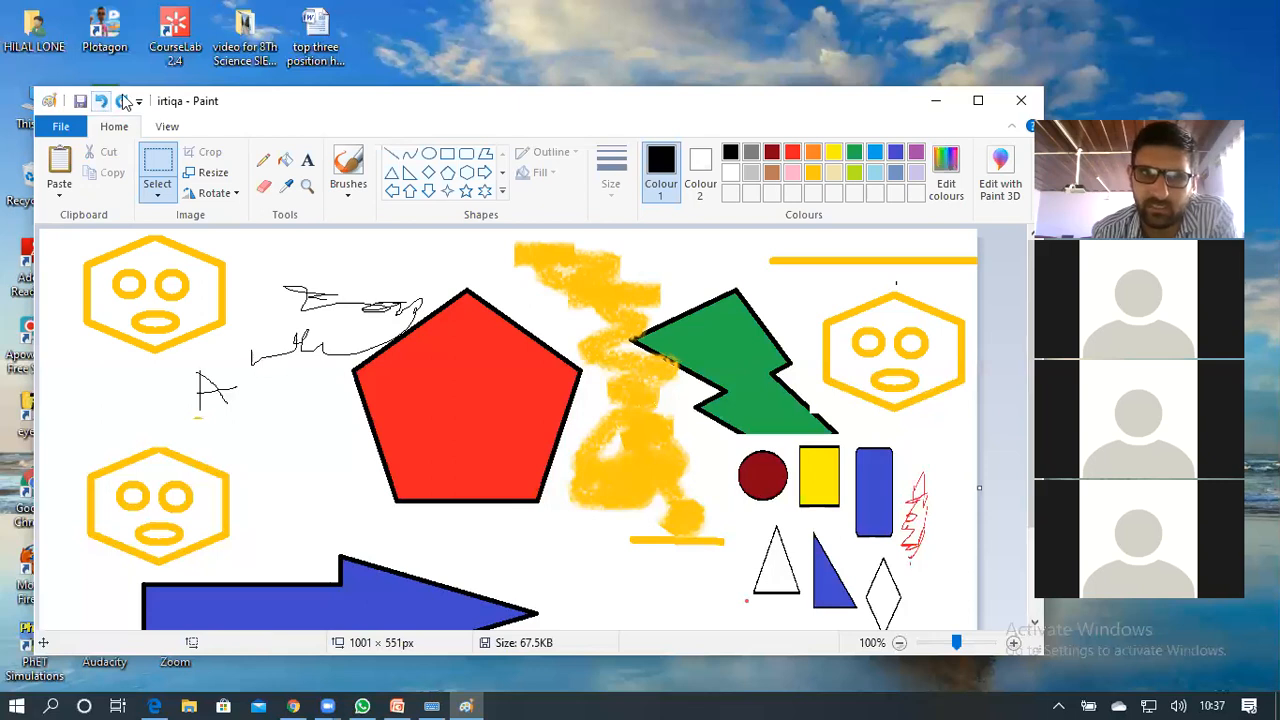
left_click(123, 101)
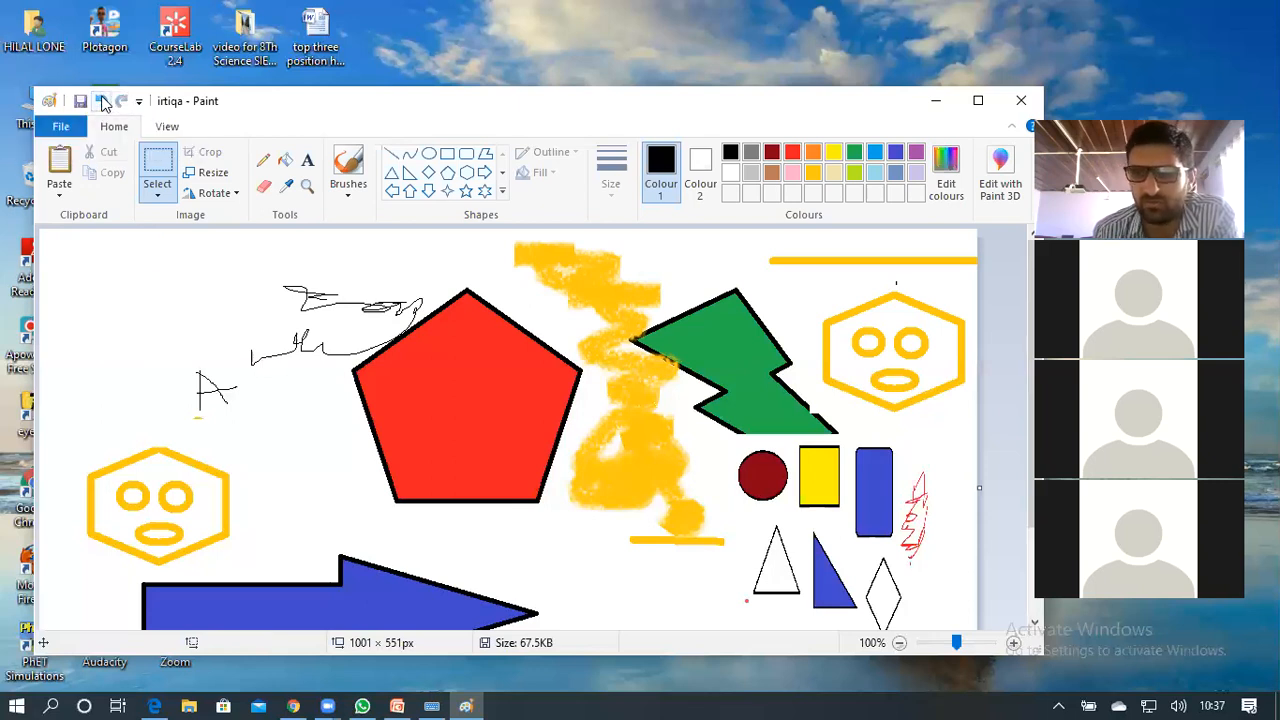
left_click(102, 101)
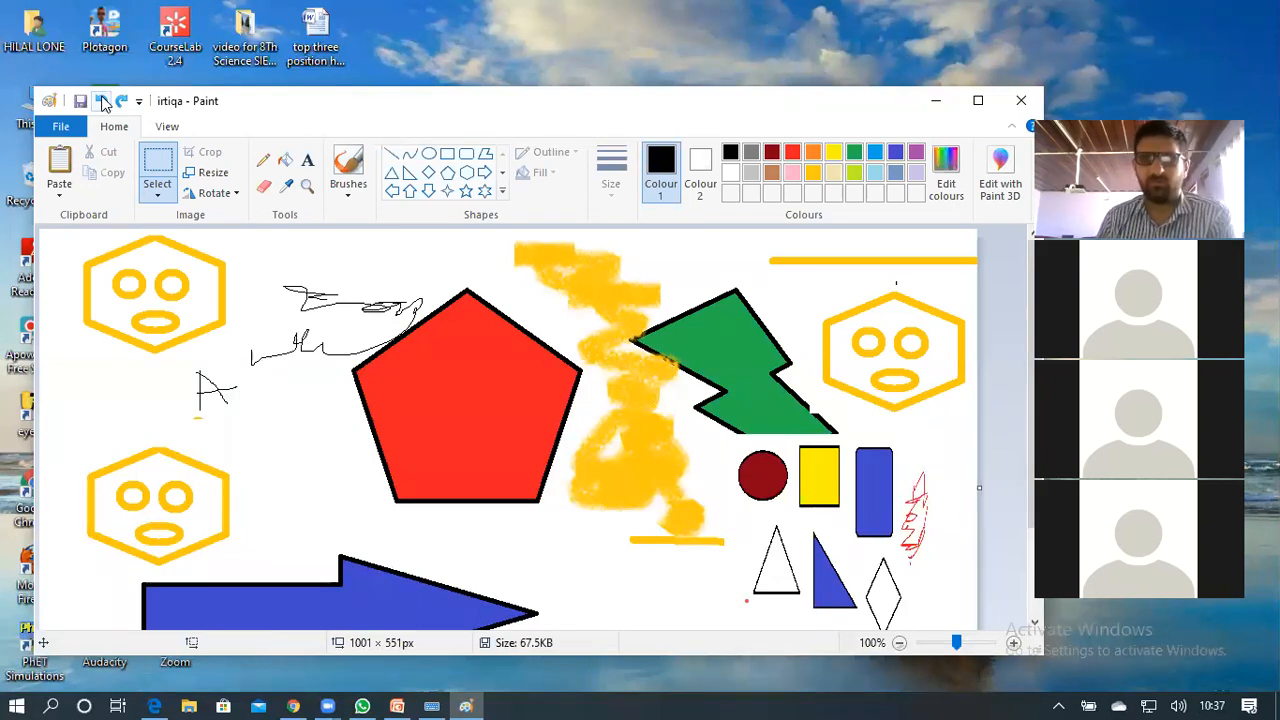